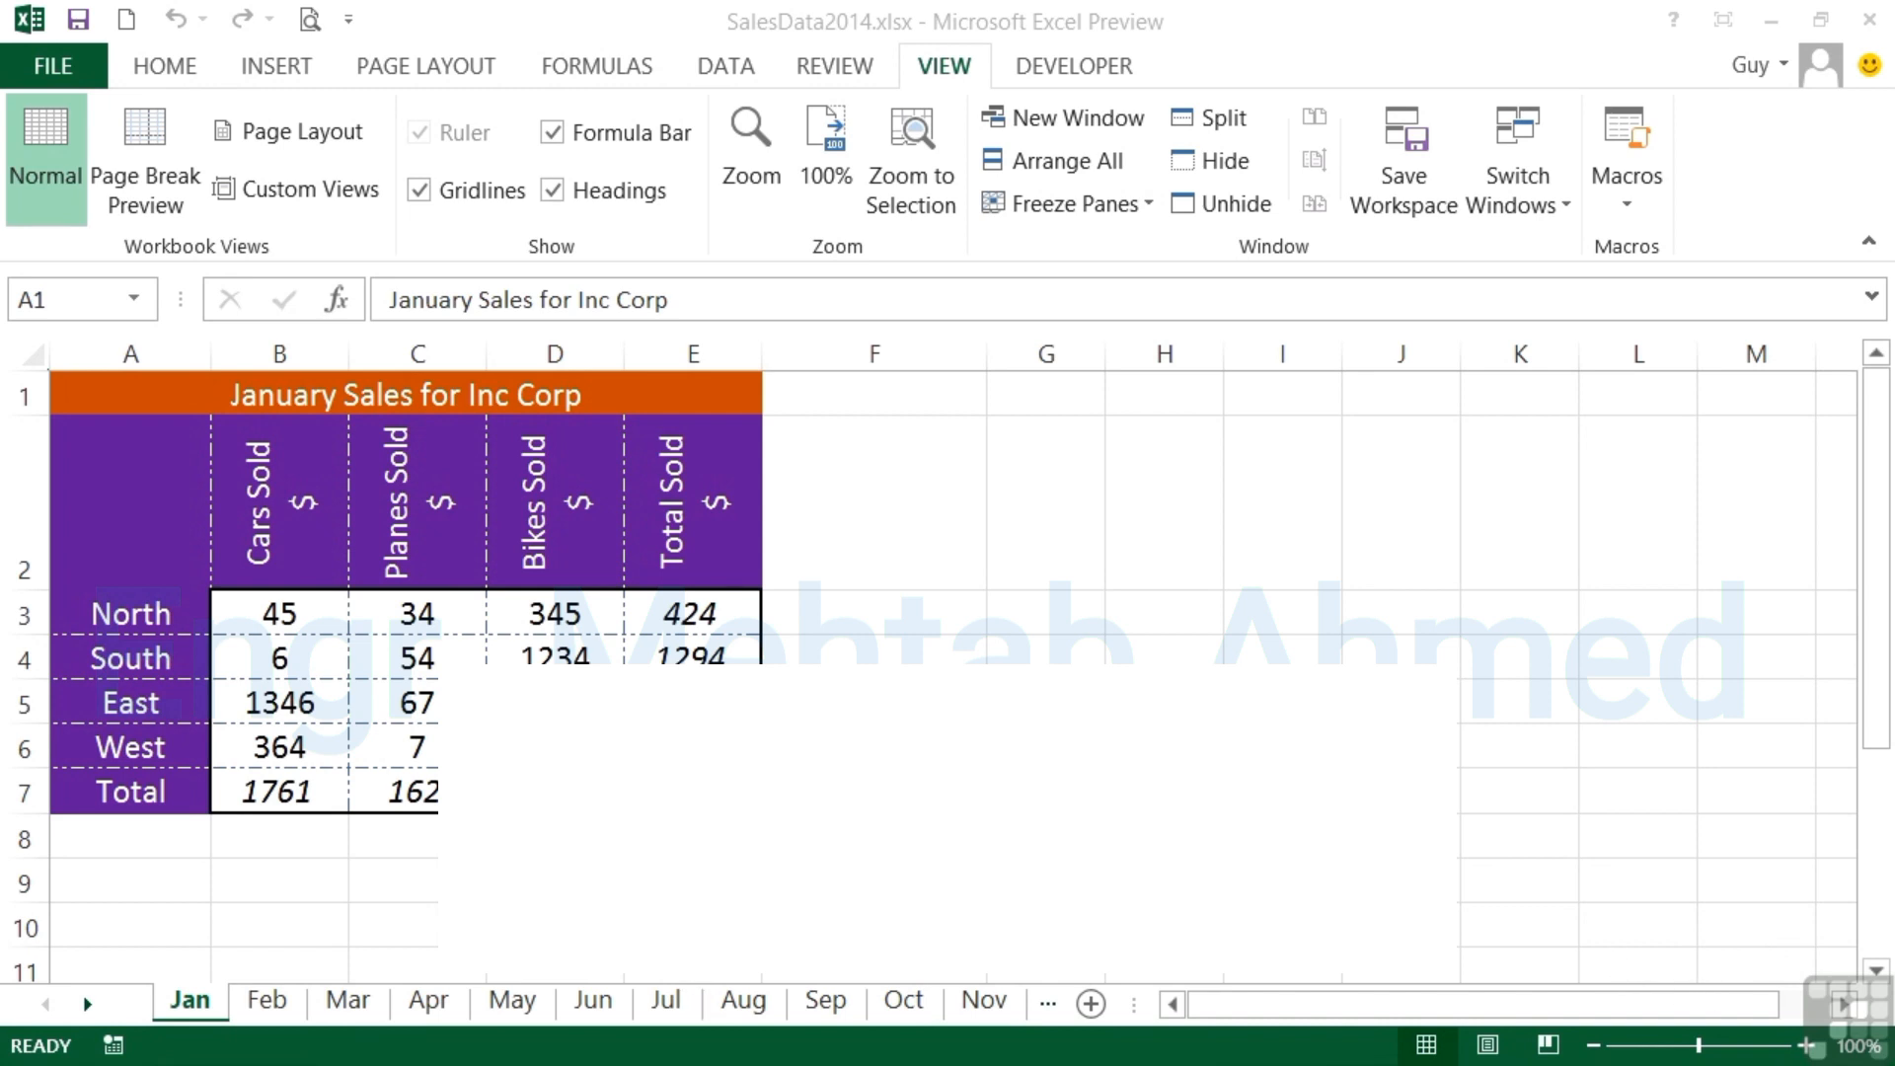
# - Examine the monthly sales tables on the Jan through Jul worksheets
pyautogui.click(207, 1005)
pyautogui.click(263, 1003)
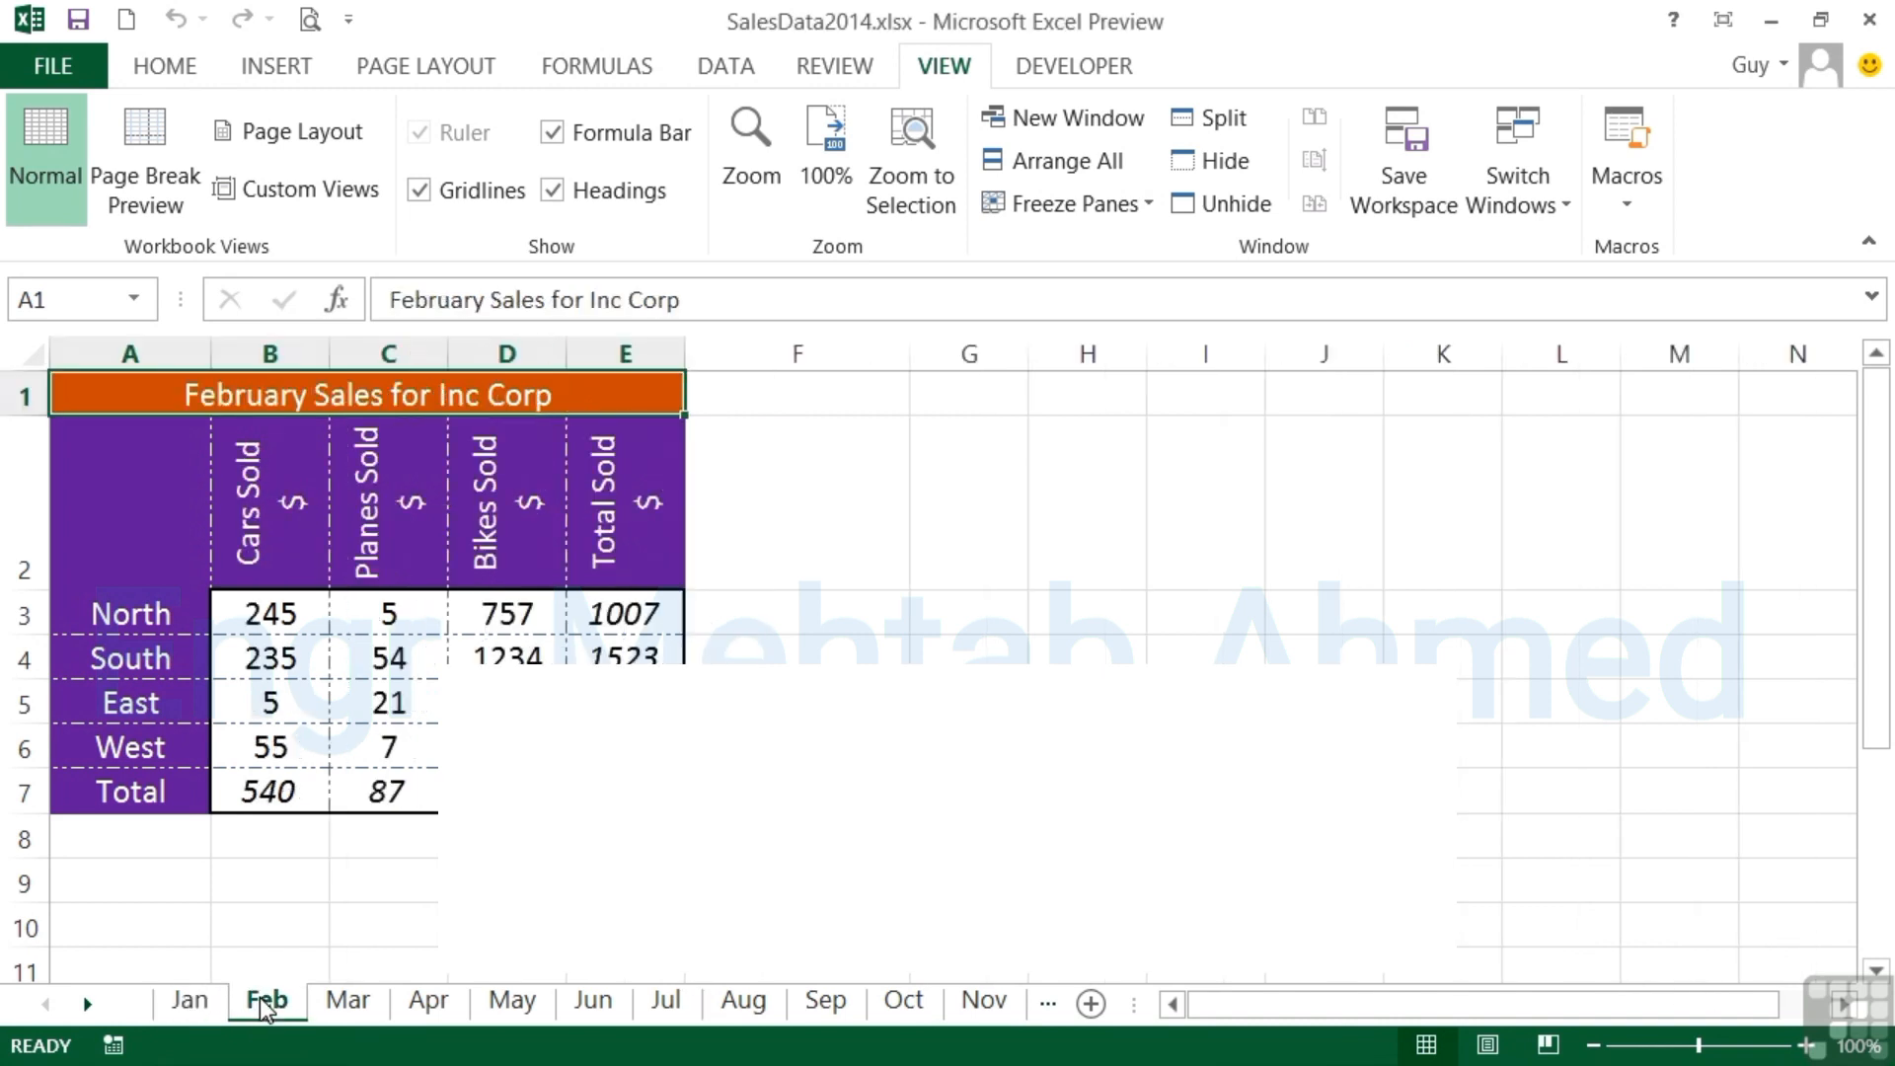
pyautogui.click(351, 1001)
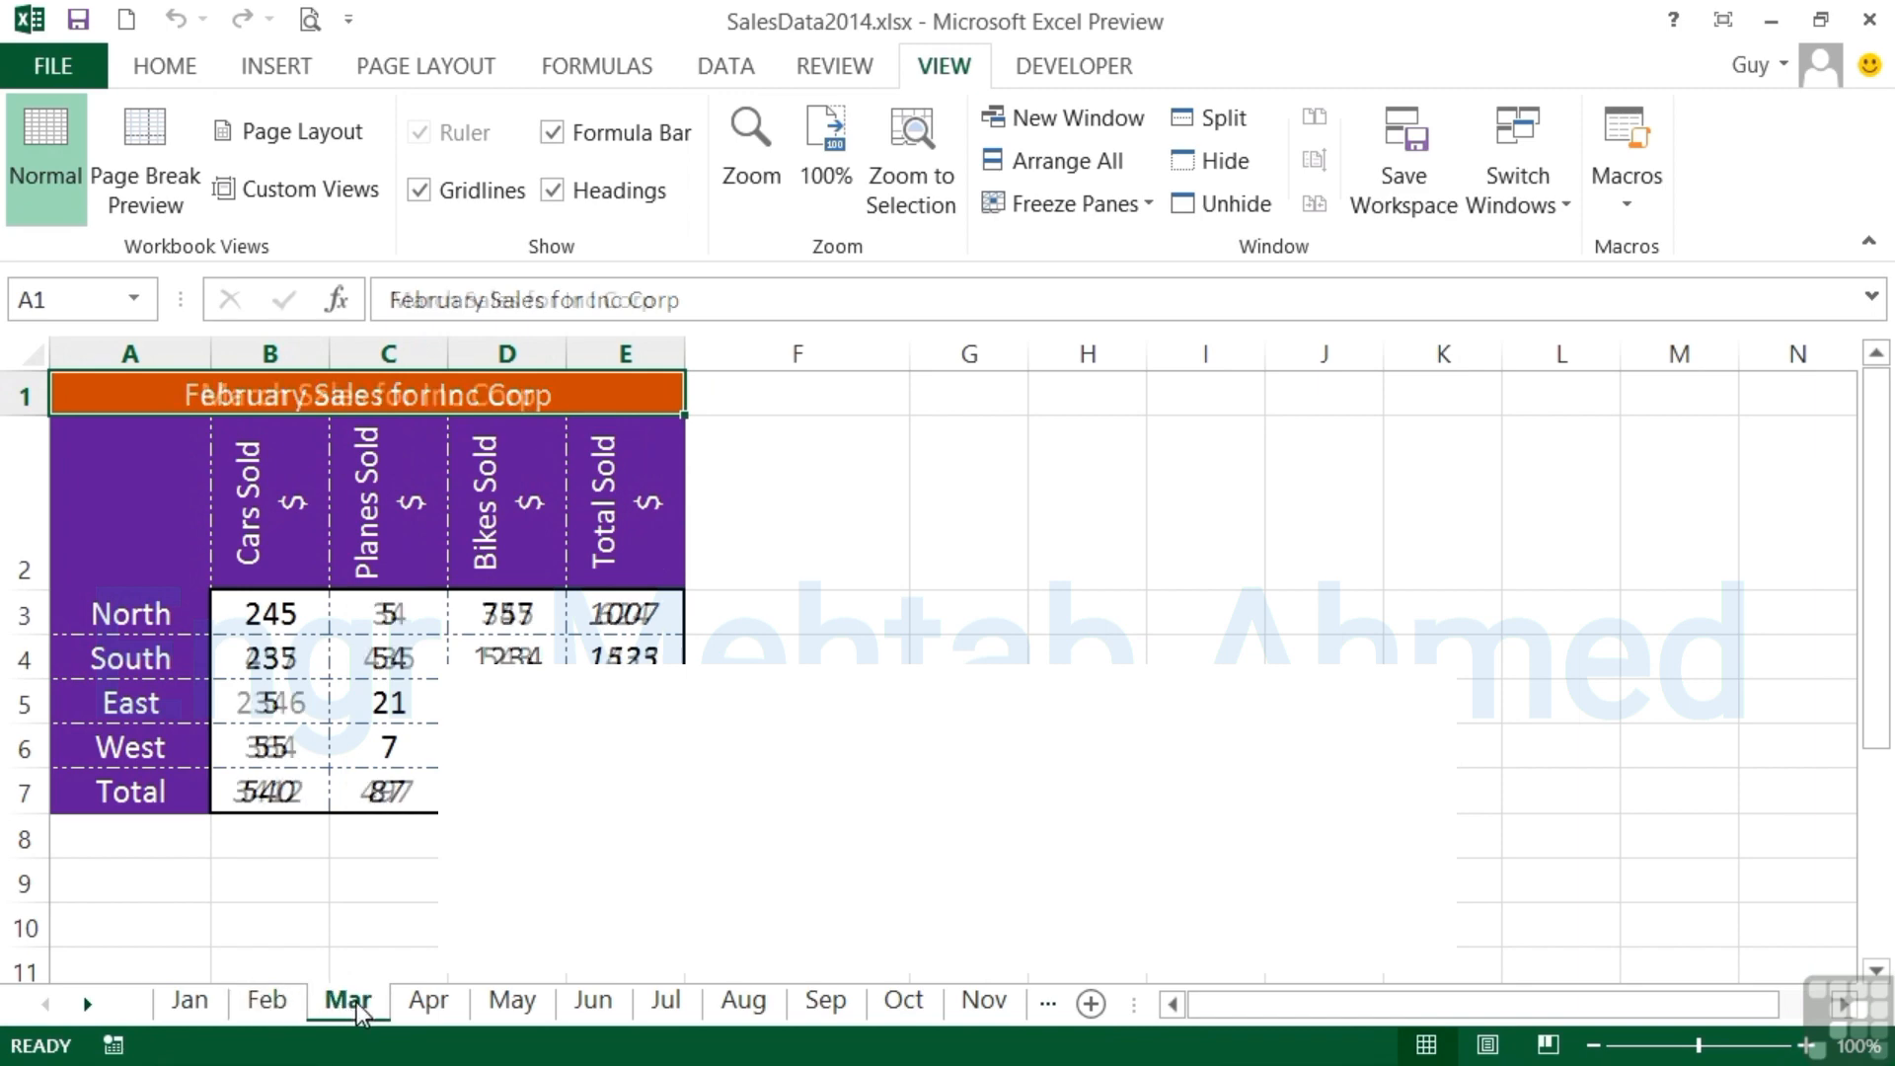
pyautogui.click(426, 1001)
pyautogui.click(515, 1003)
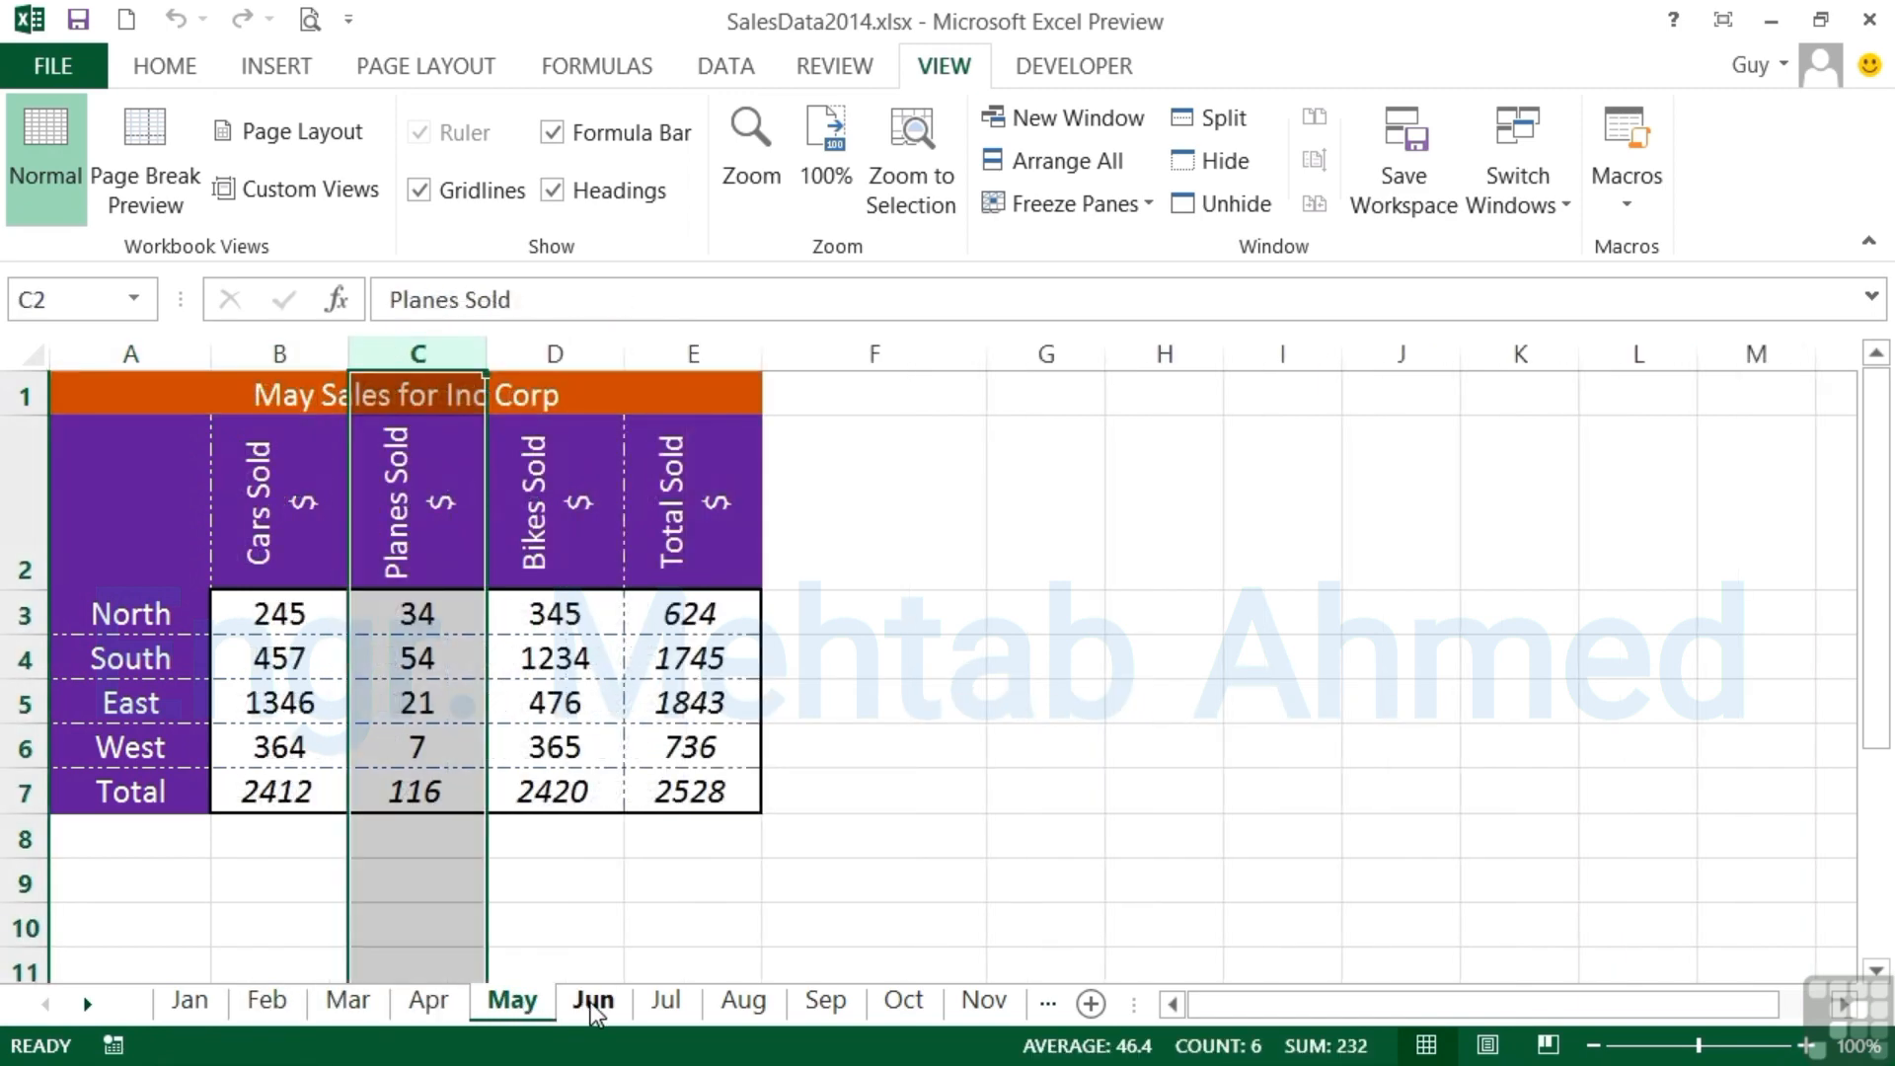
pyautogui.click(591, 1003)
pyautogui.click(667, 1003)
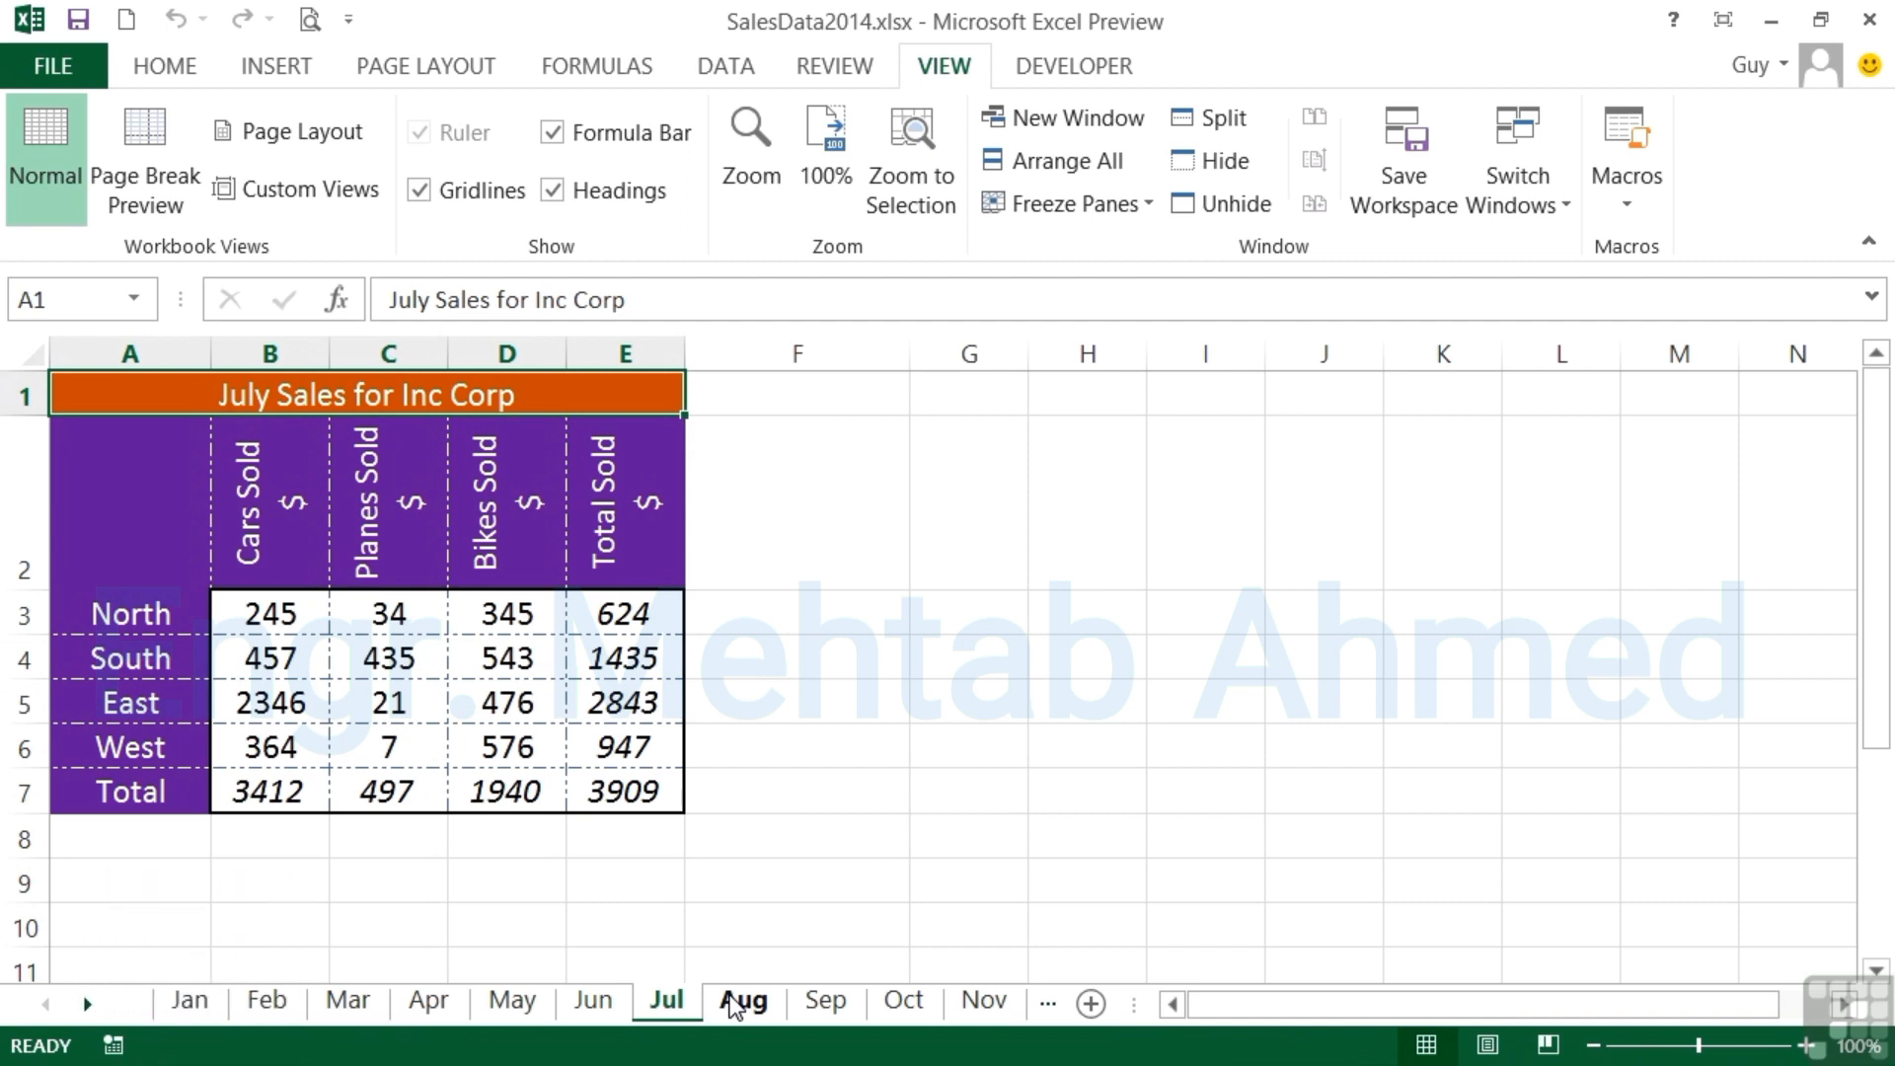
# - Group the Jan through Oct worksheets, starting from the Jan sheet
pyautogui.click(188, 1003)
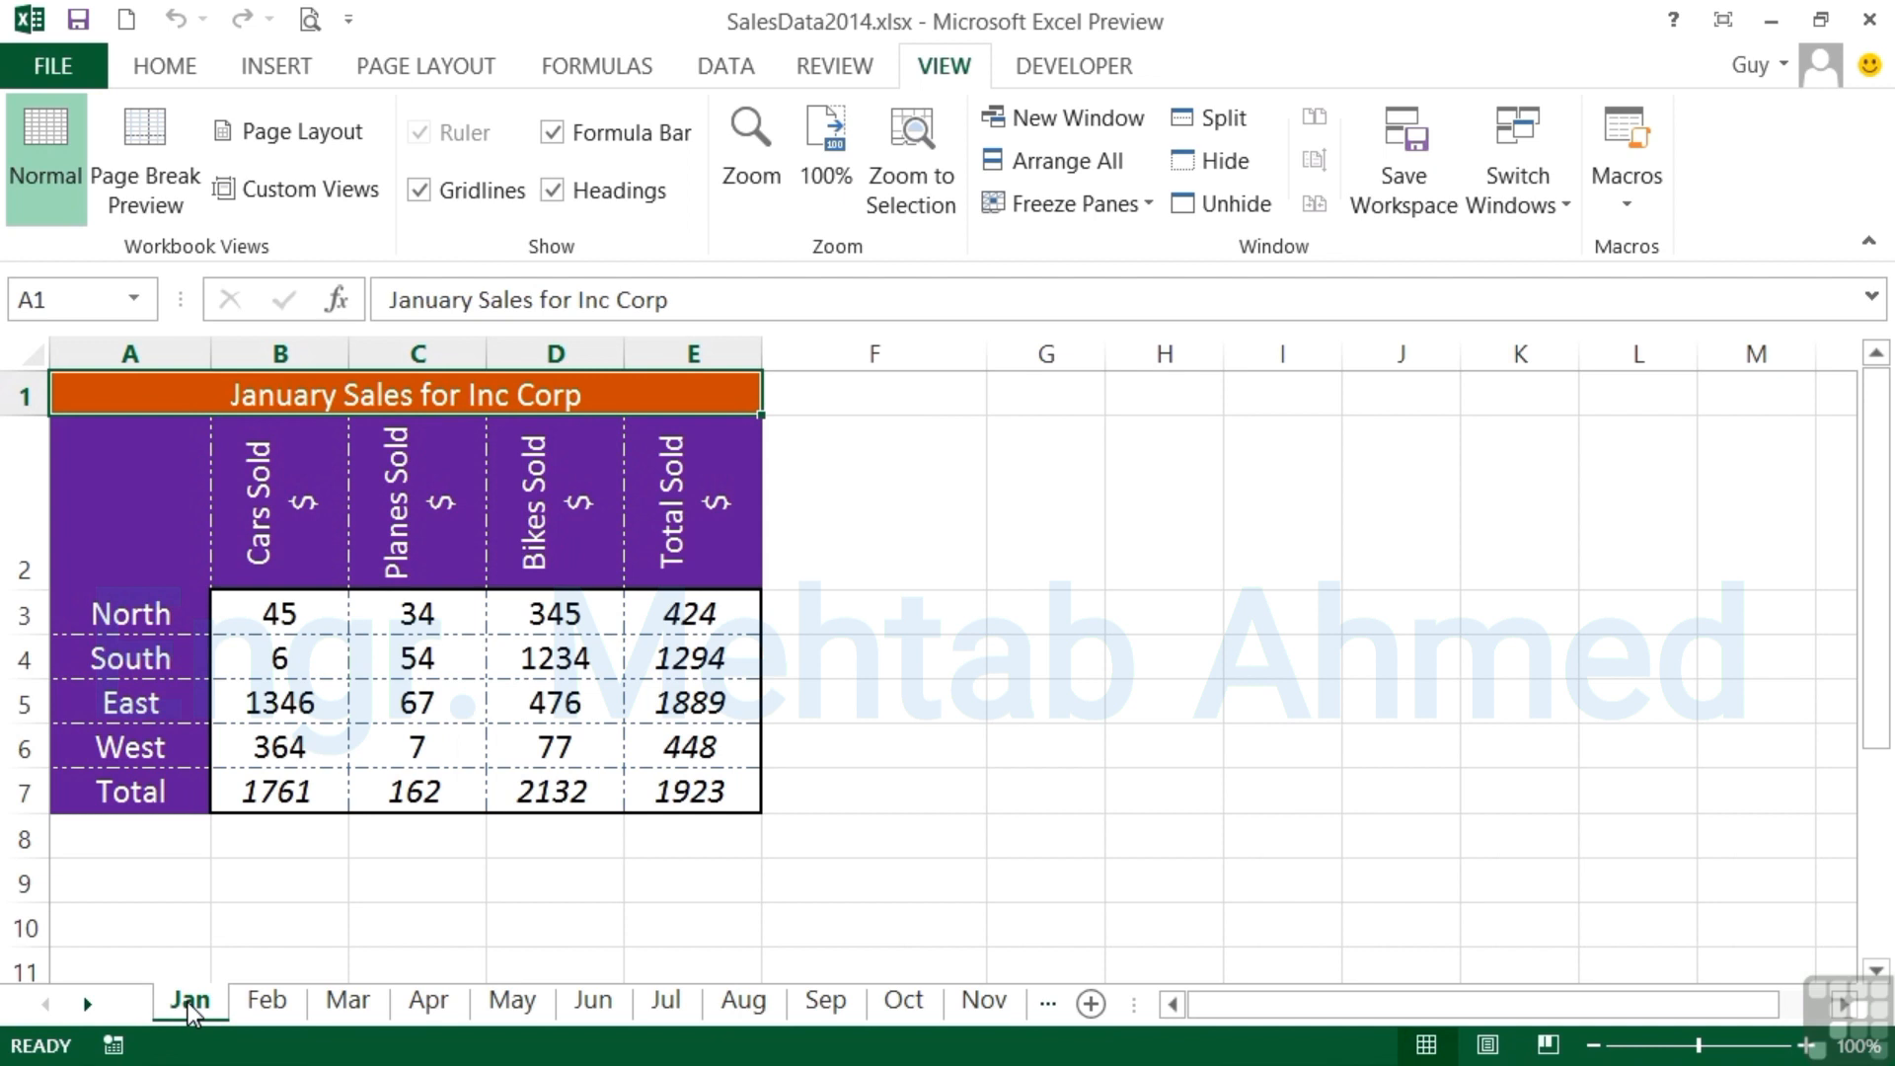
pyautogui.keyDown('shift'); pyautogui.click(278, 1001); pyautogui.keyUp('shift')
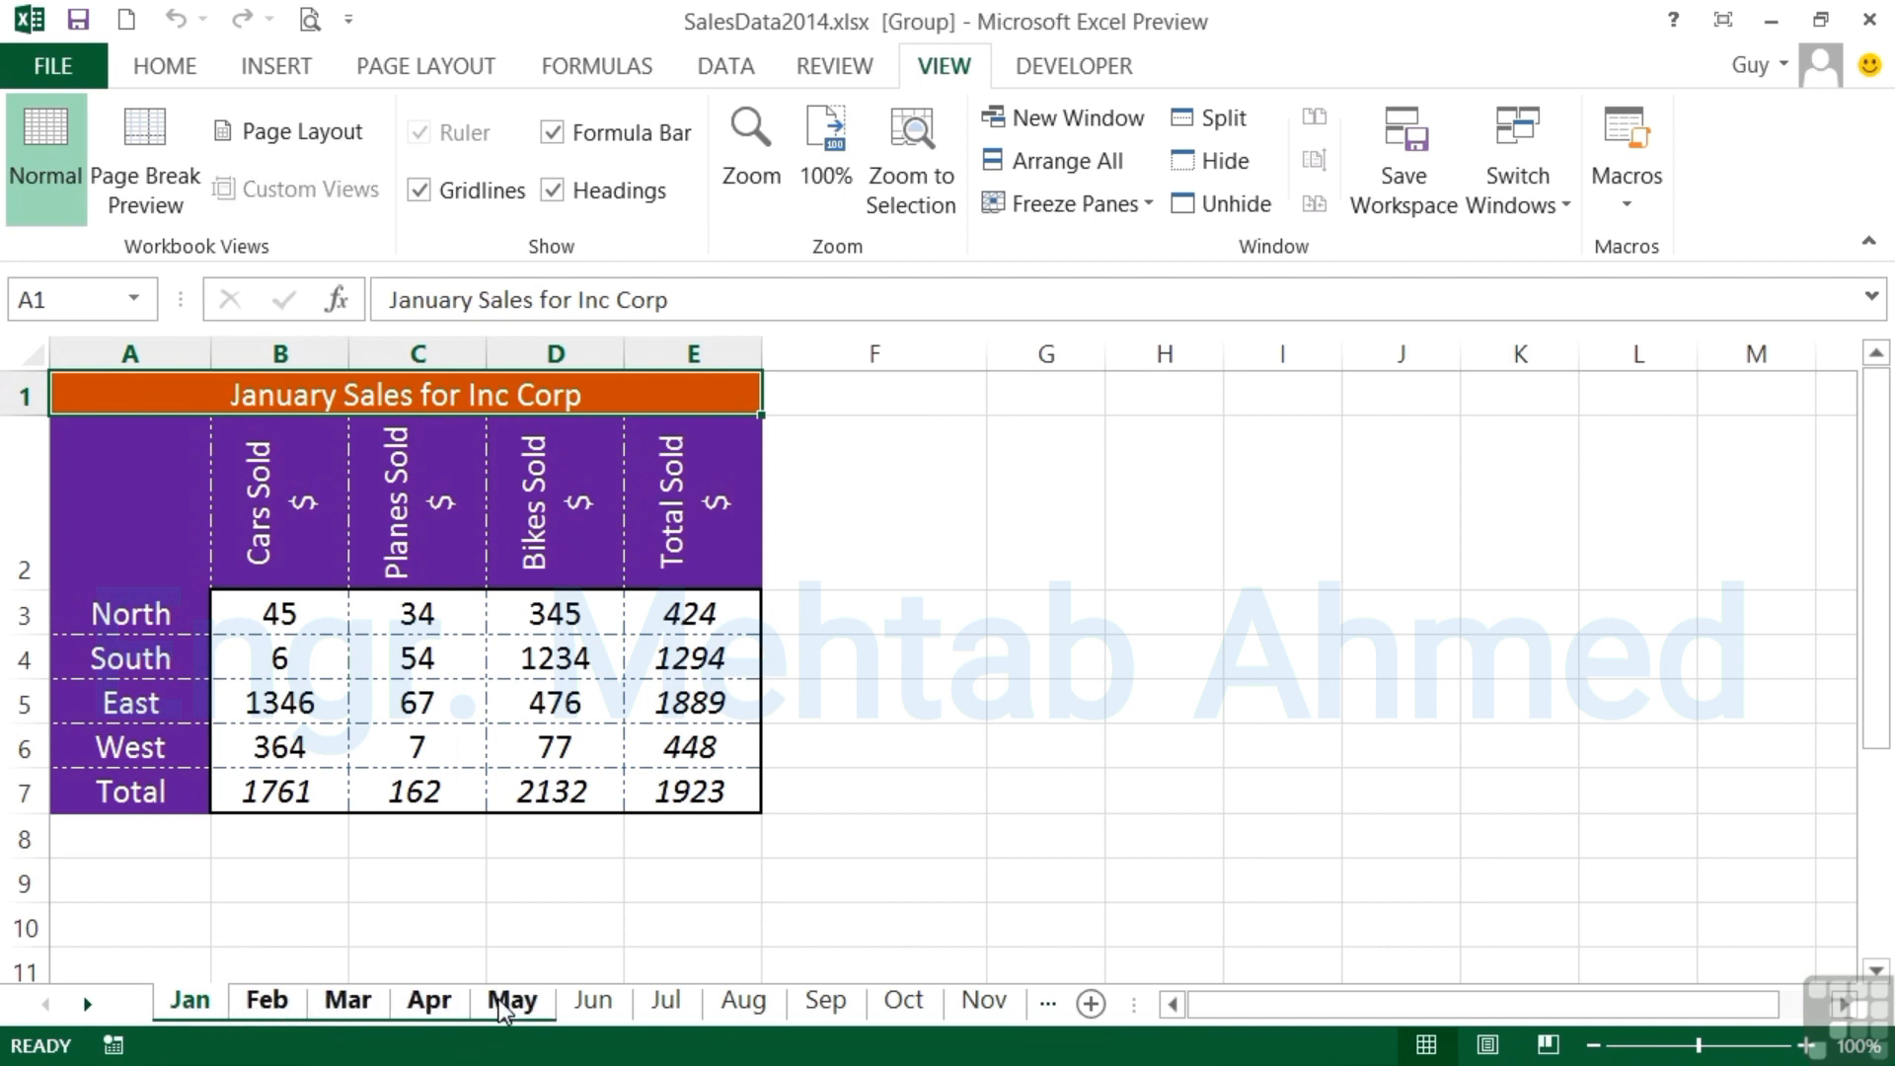
pyautogui.keyDown('shift'); pyautogui.click(821, 1013); pyautogui.keyUp('shift')
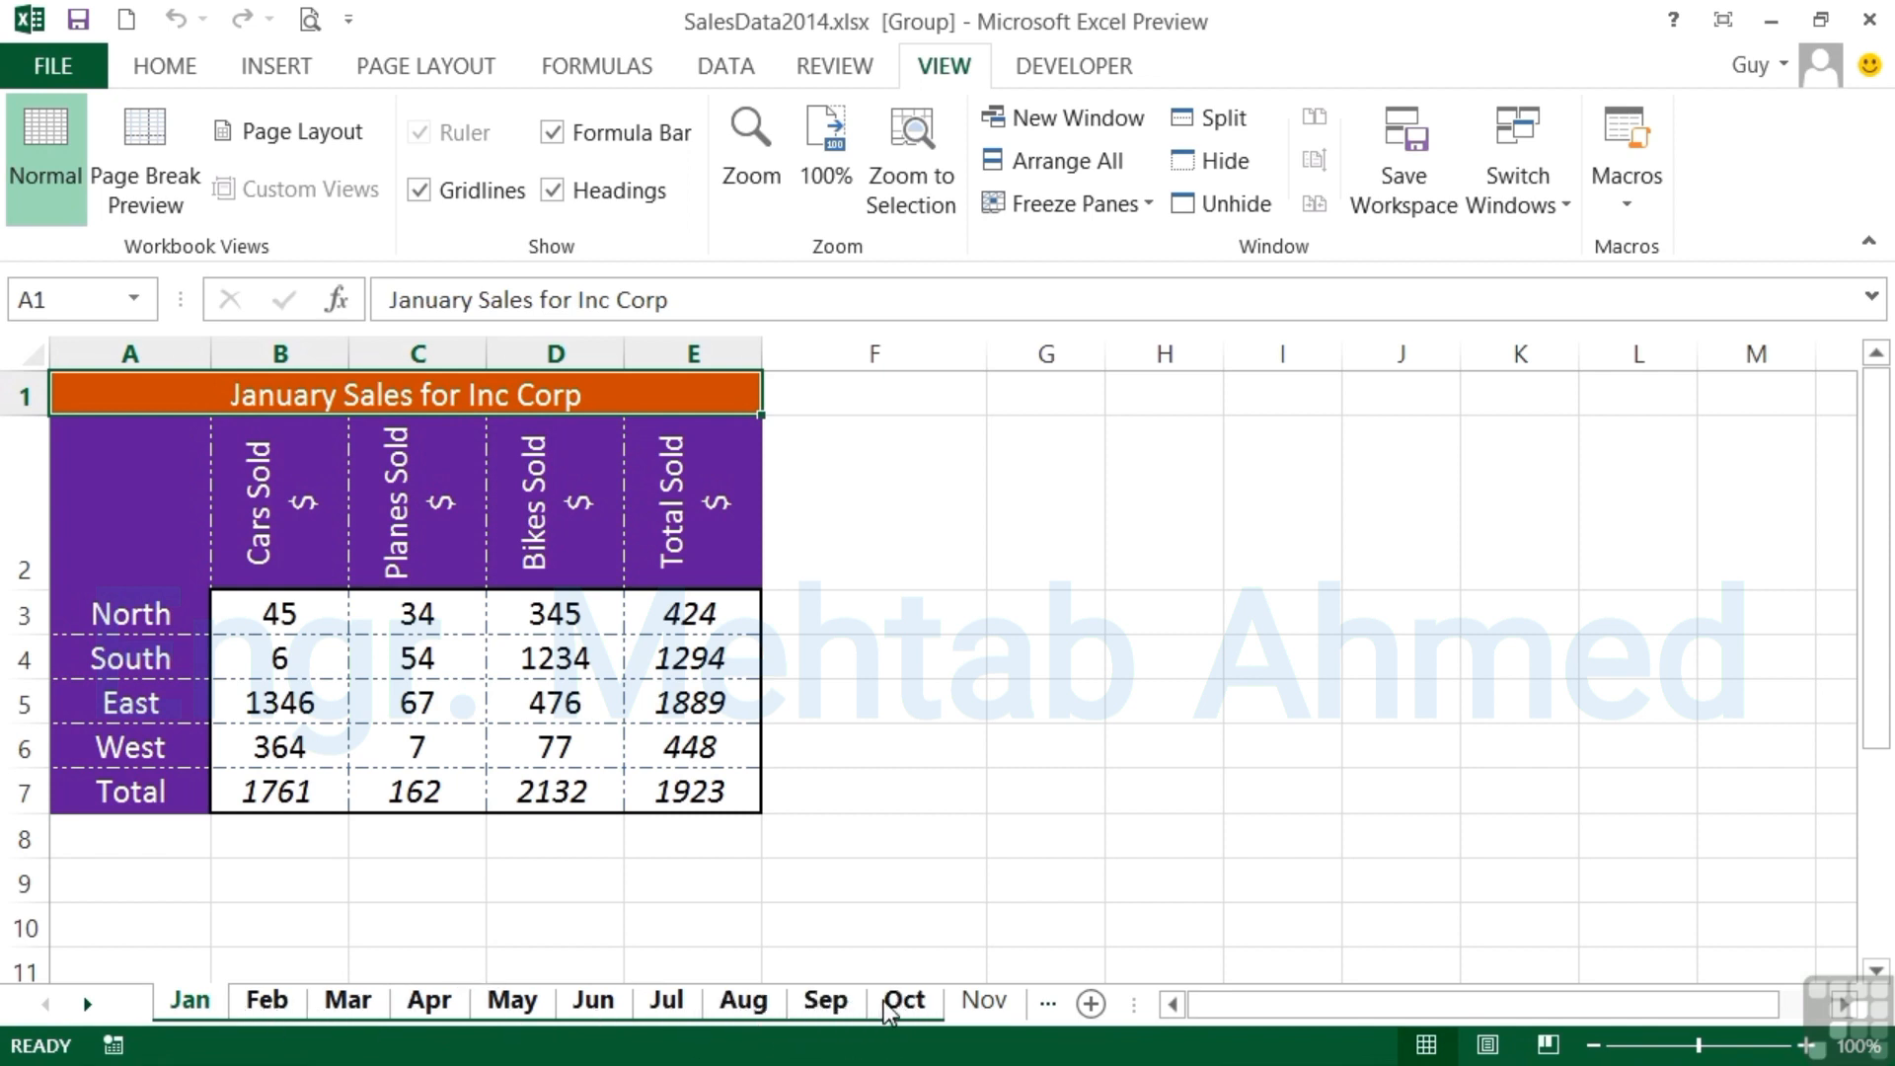
# - Look through several of the grouped monthly sheets and ungroup them from the Sep sheet
pyautogui.click(347, 999)
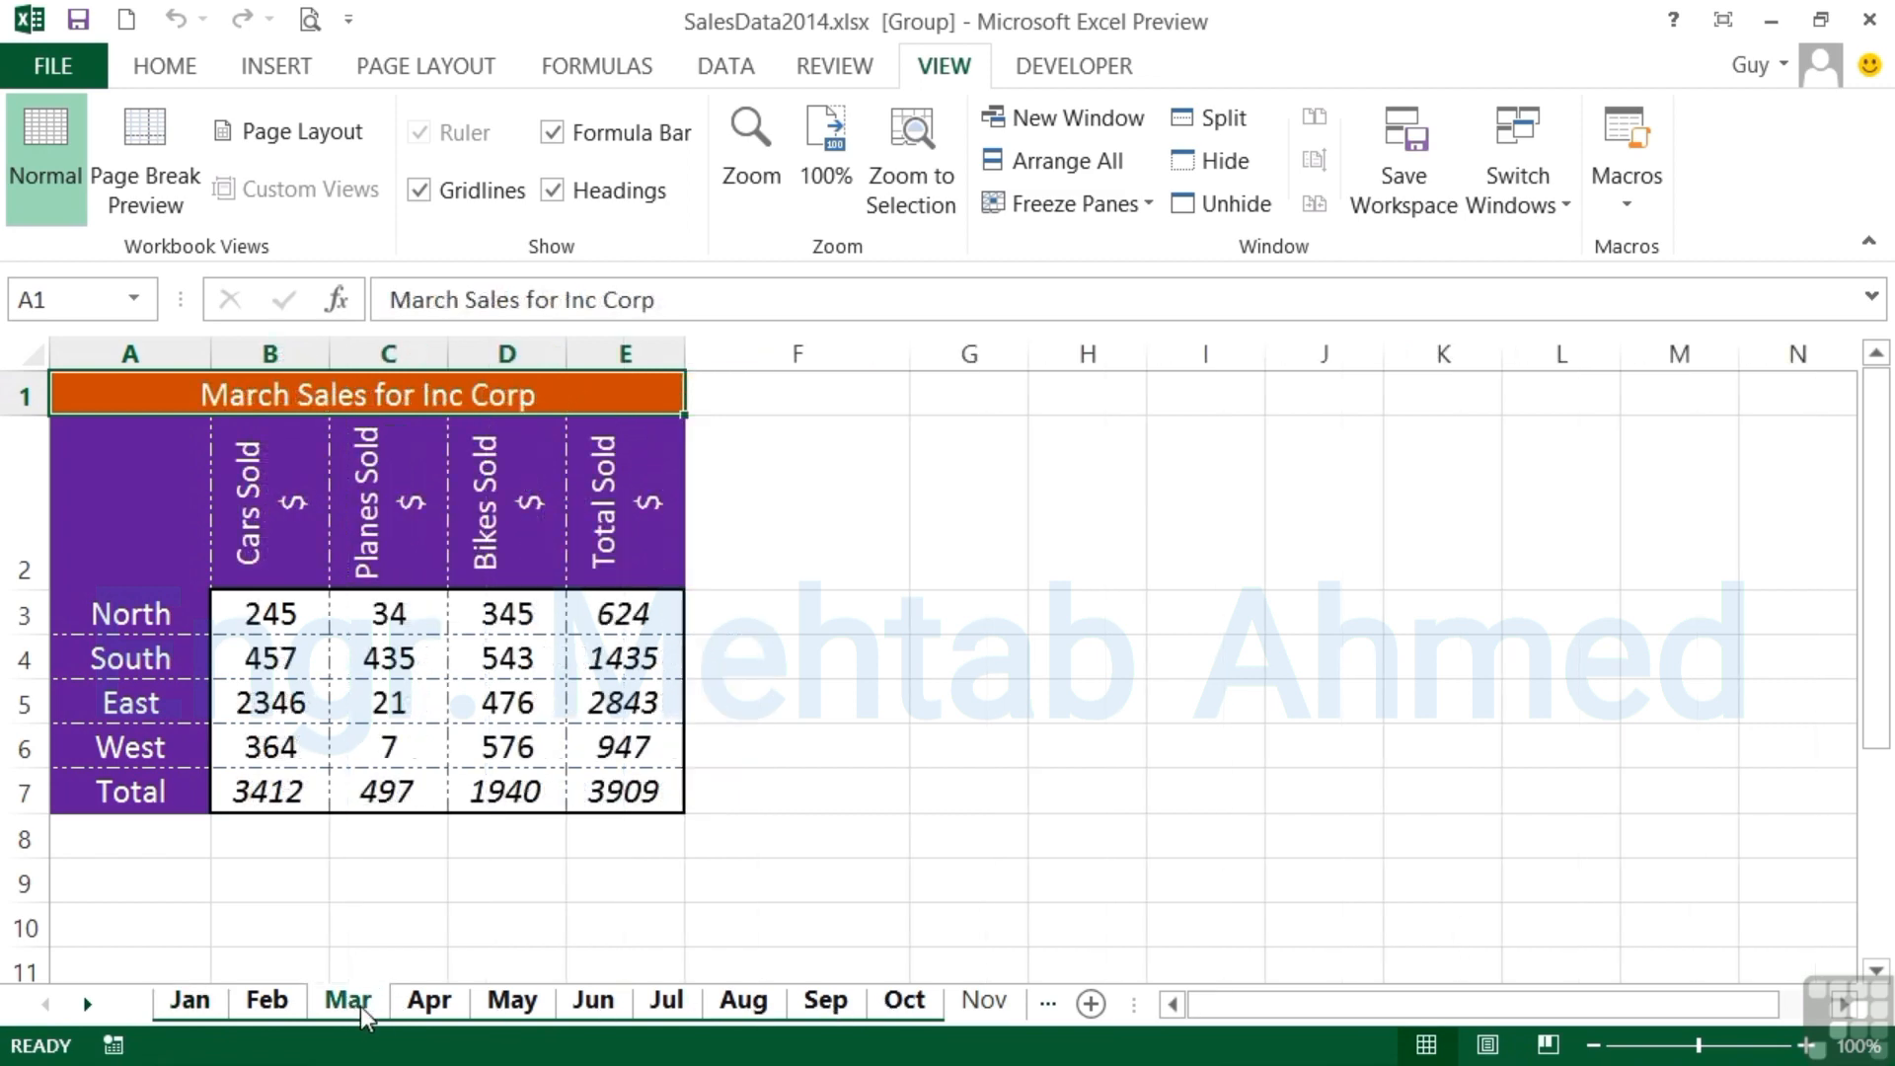
pyautogui.click(429, 1003)
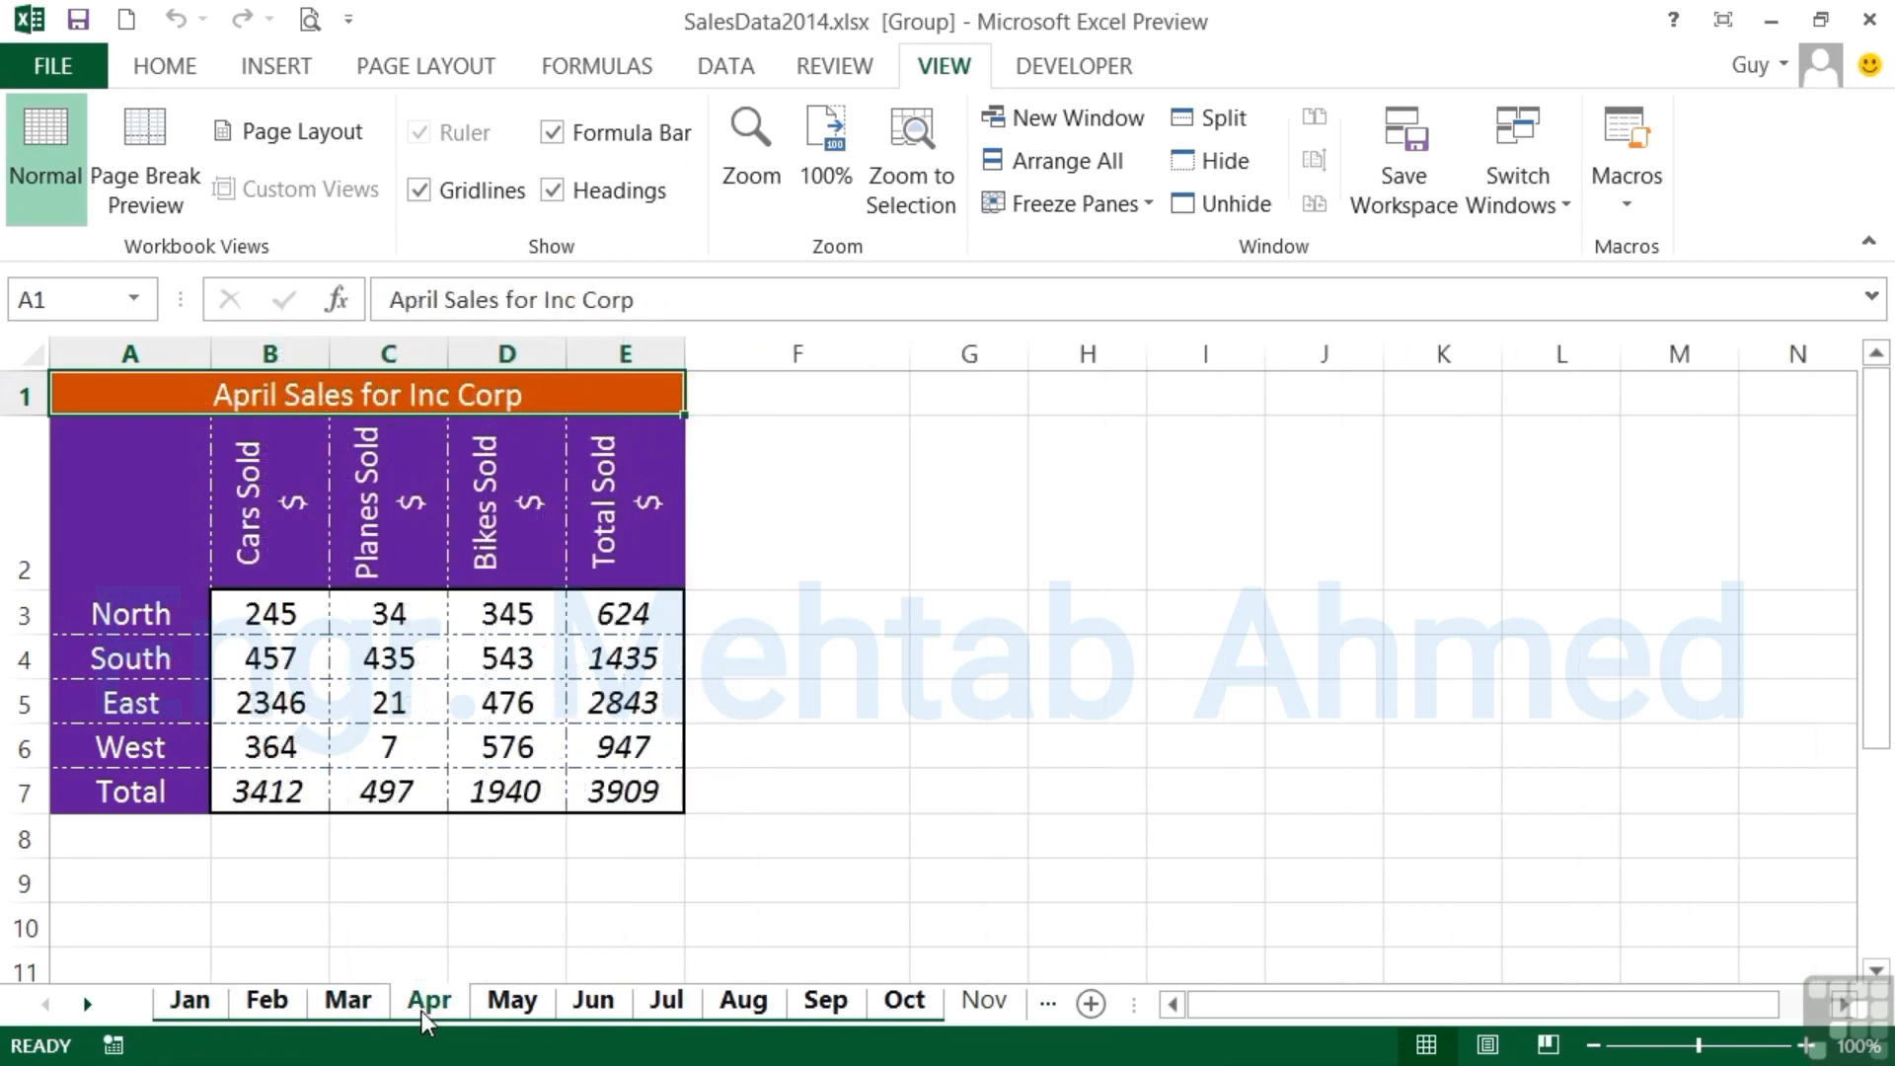
pyautogui.click(590, 1005)
pyautogui.click(671, 1005)
pyautogui.click(734, 999)
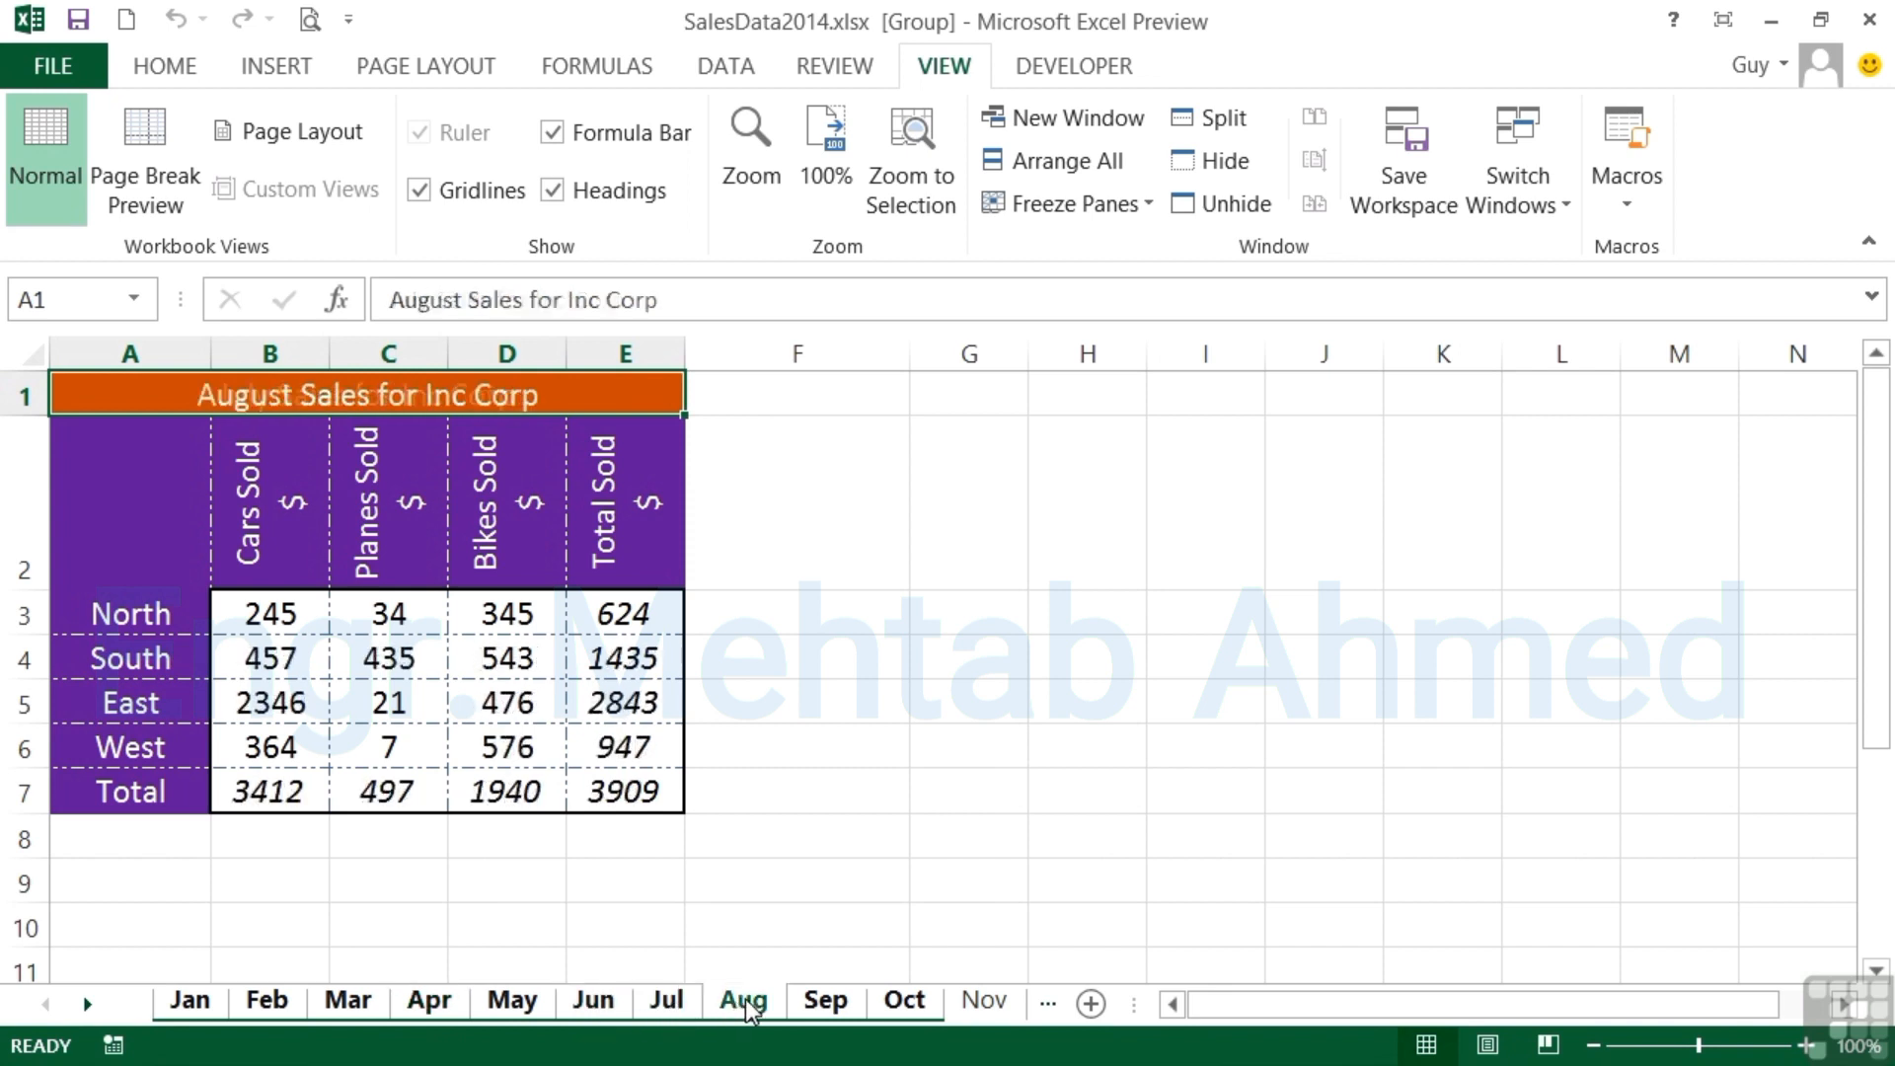
pyautogui.click(614, 1003)
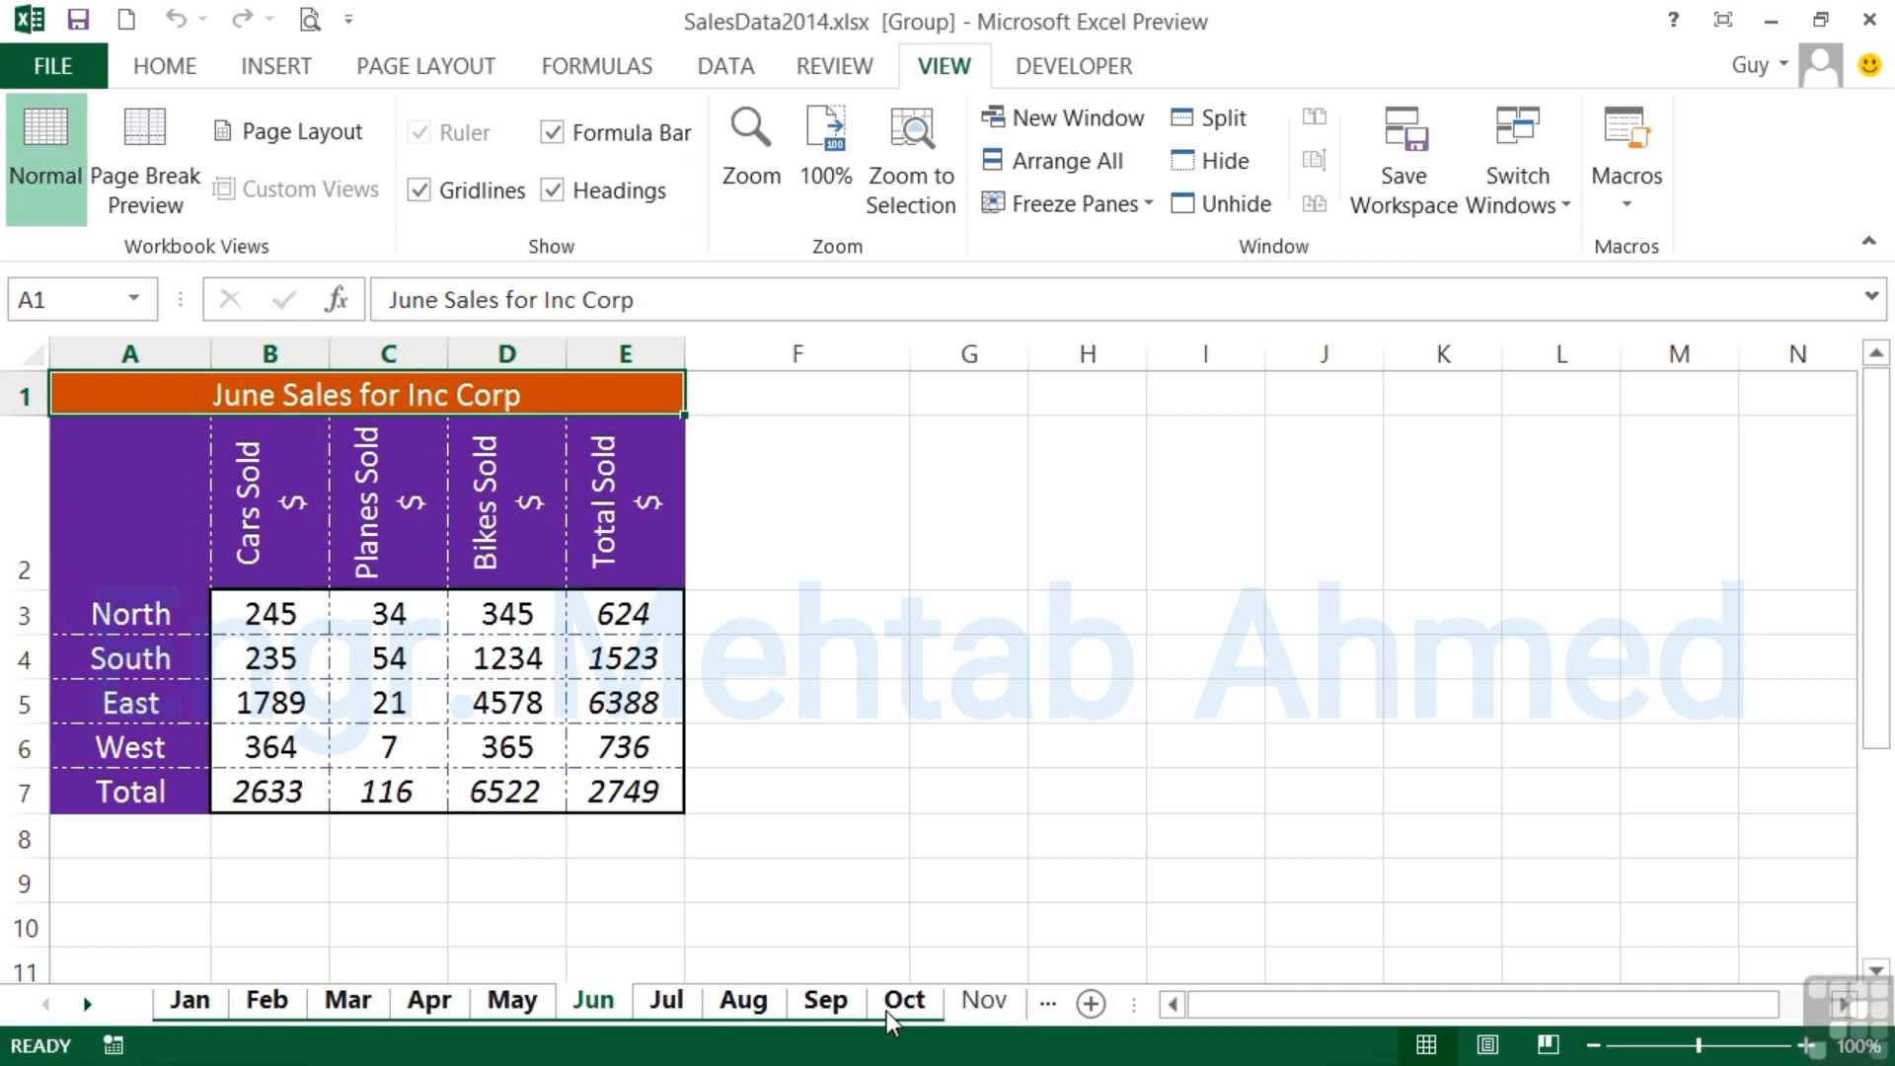
pyautogui.rightClick(845, 1004)
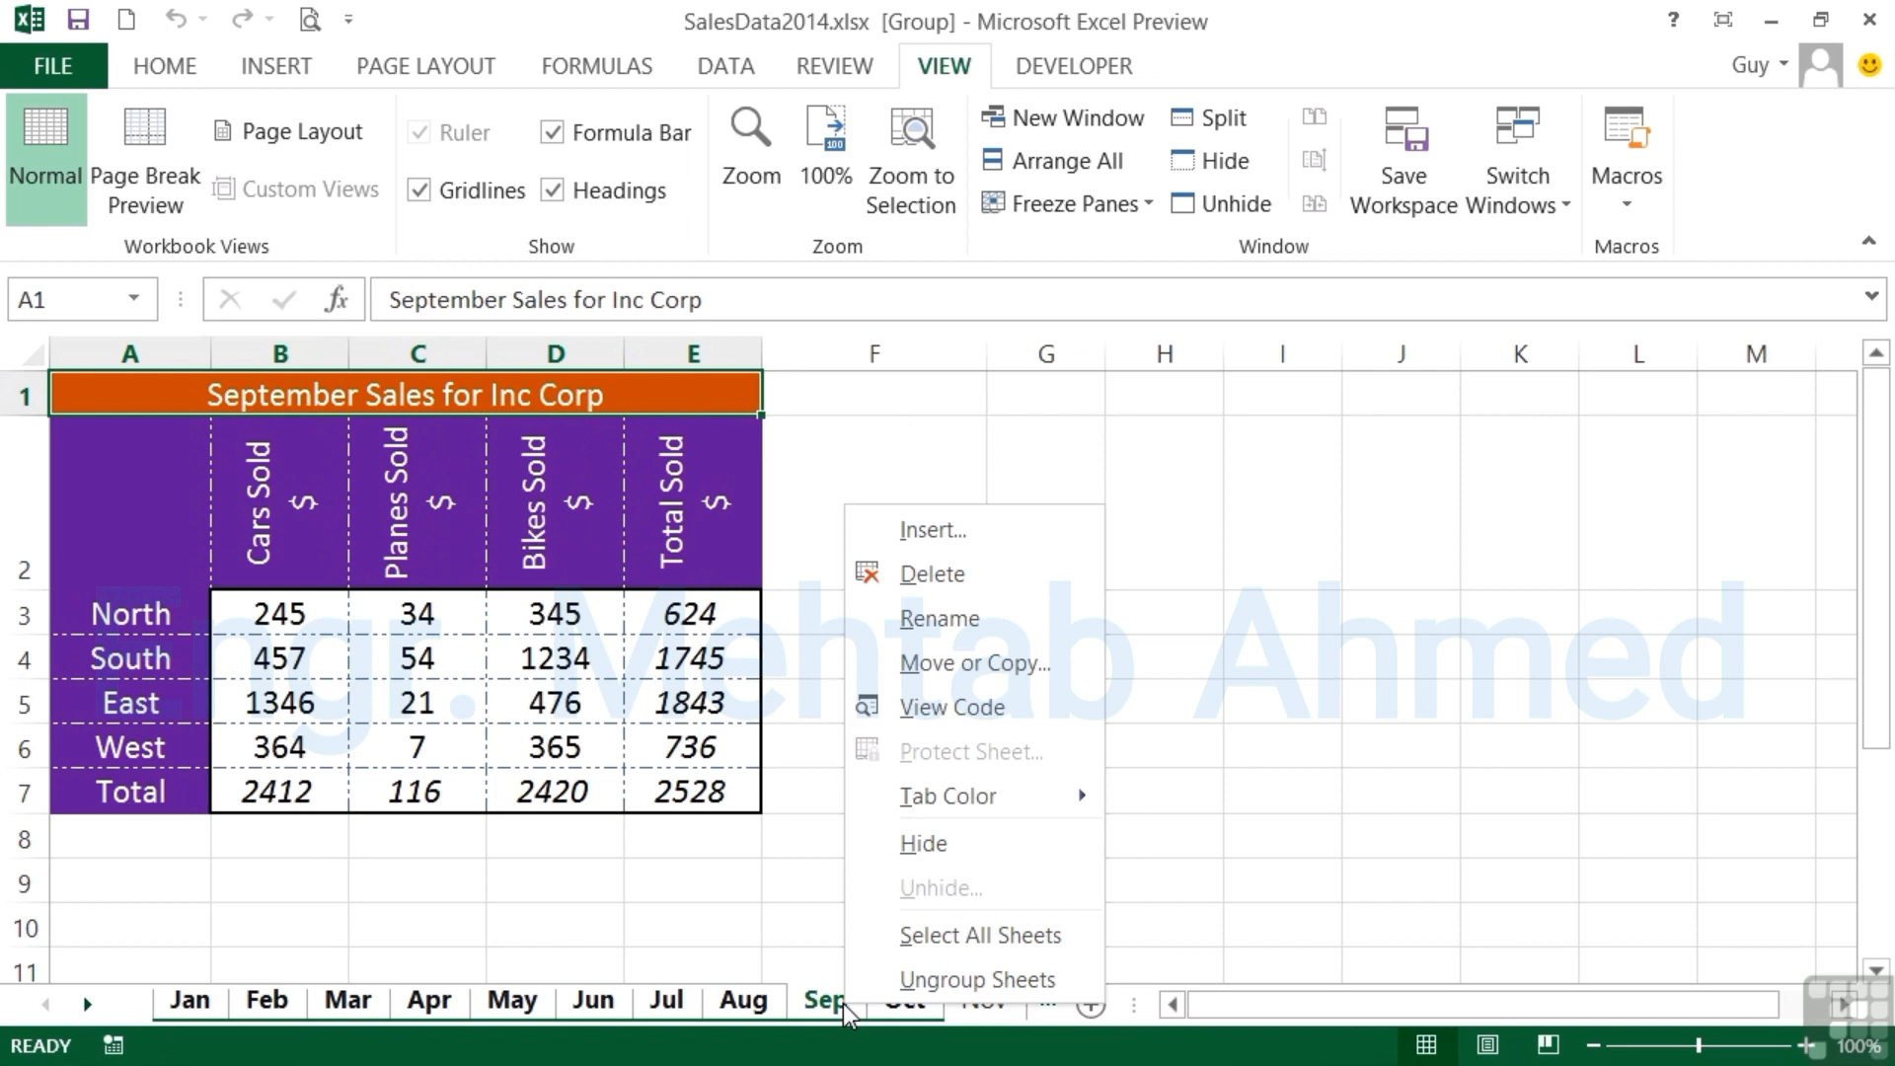
pyautogui.click(928, 982)
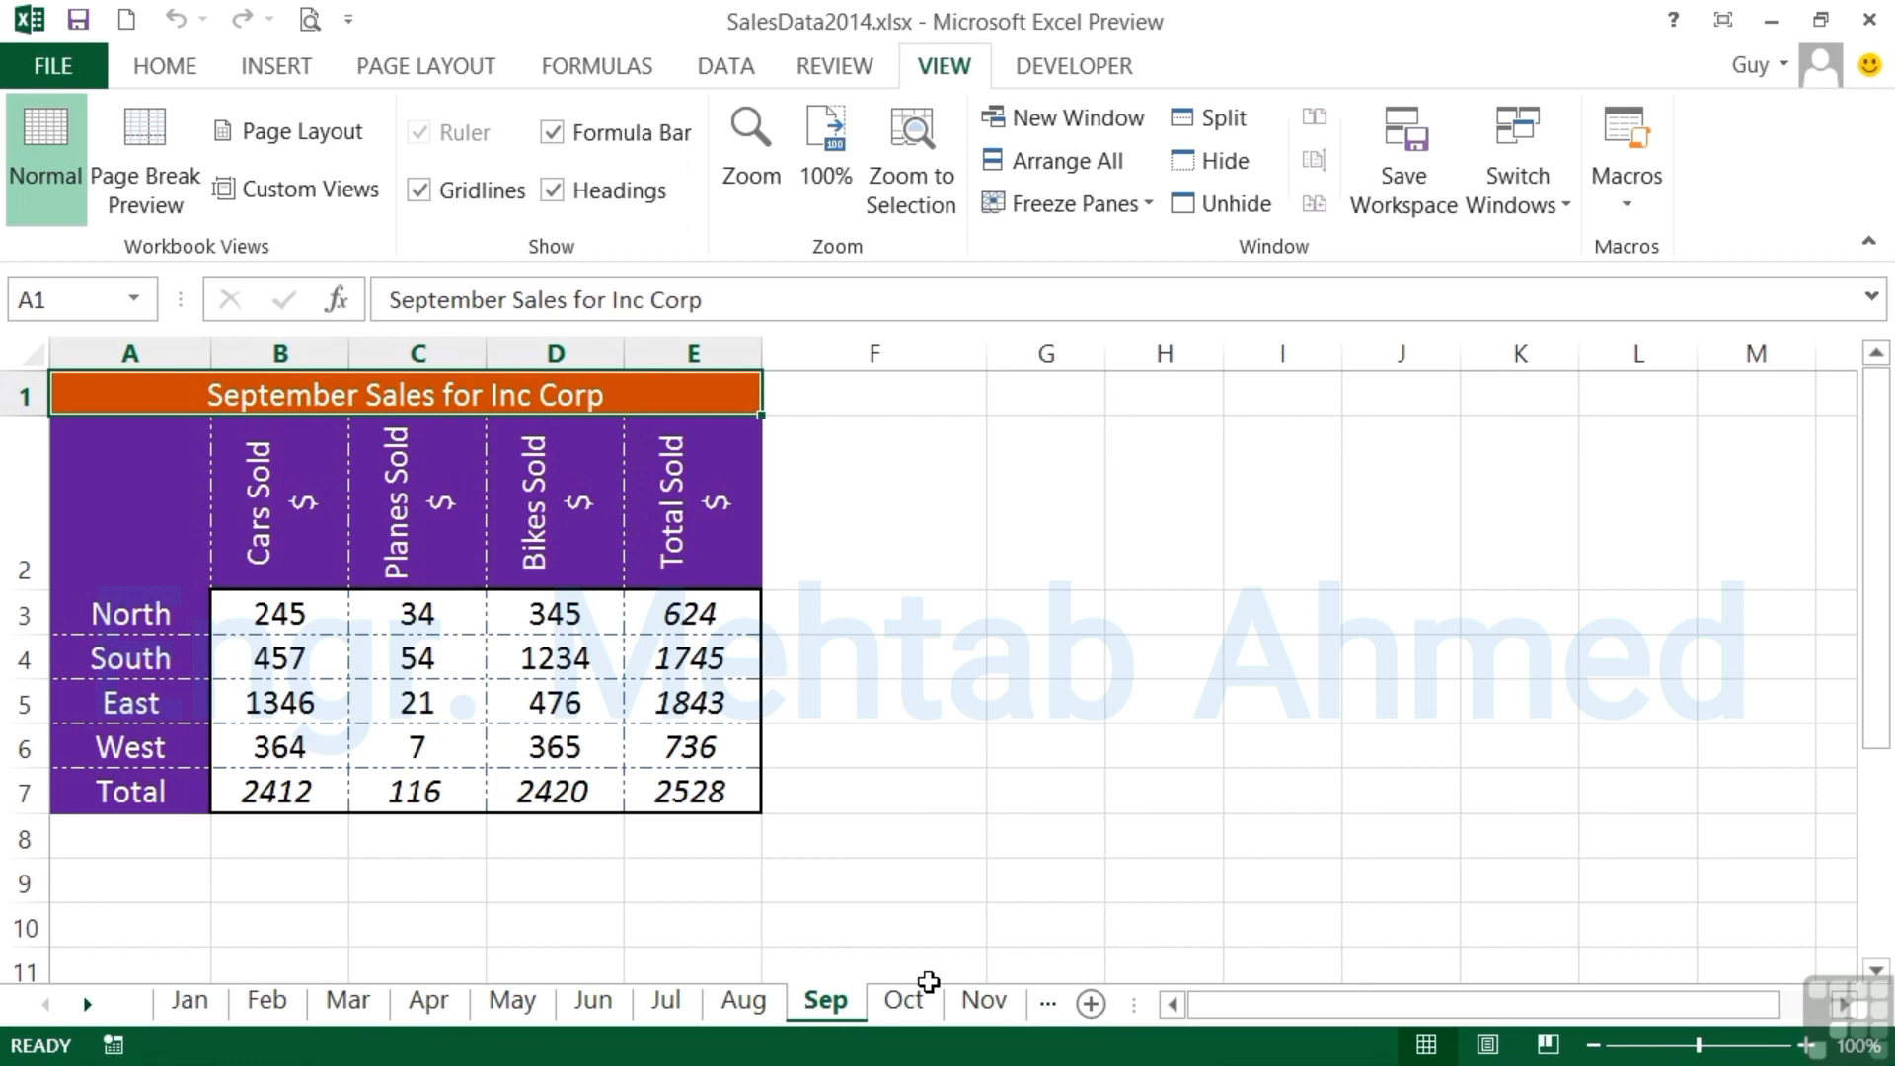
# - Group all the monthly worksheets from Jan through Dec in one range selection
pyautogui.click(188, 1001)
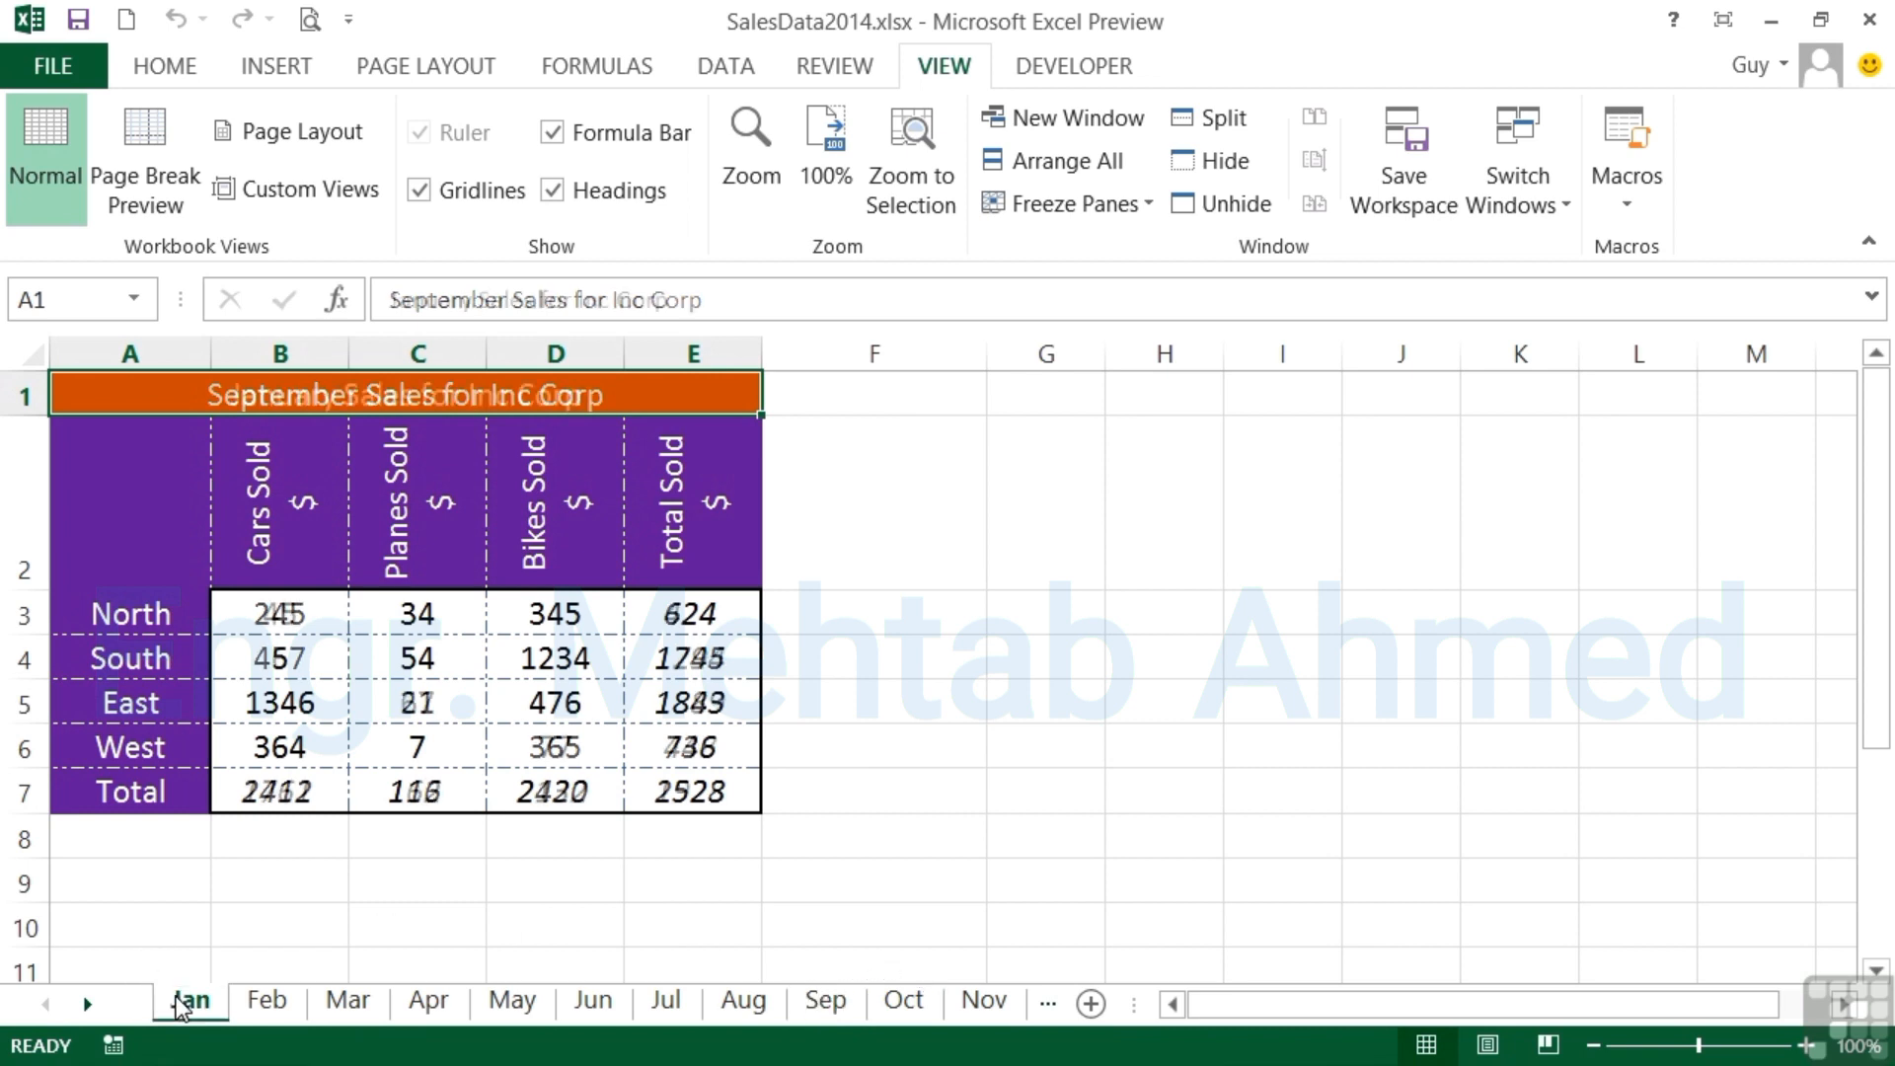
pyautogui.click(88, 1004)
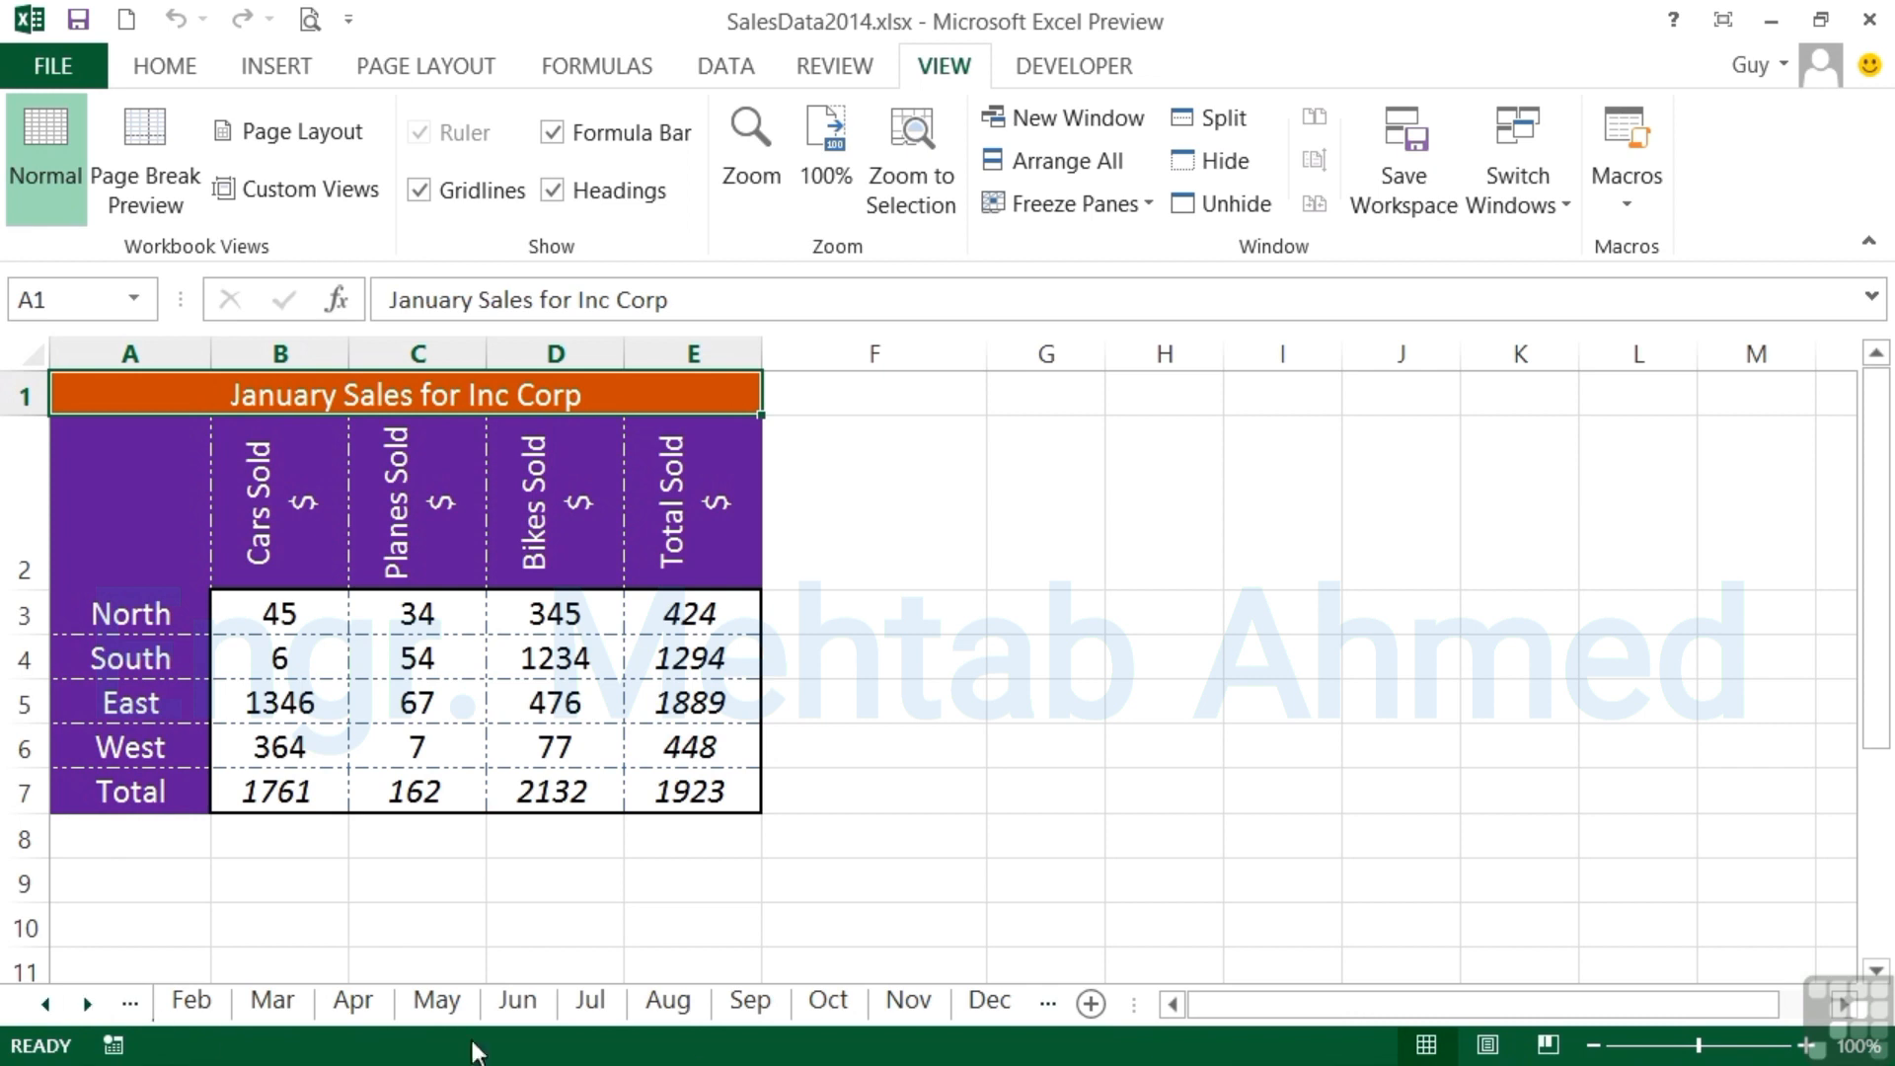
pyautogui.keyDown('shift'); pyautogui.click(999, 1009); pyautogui.keyUp('shift')
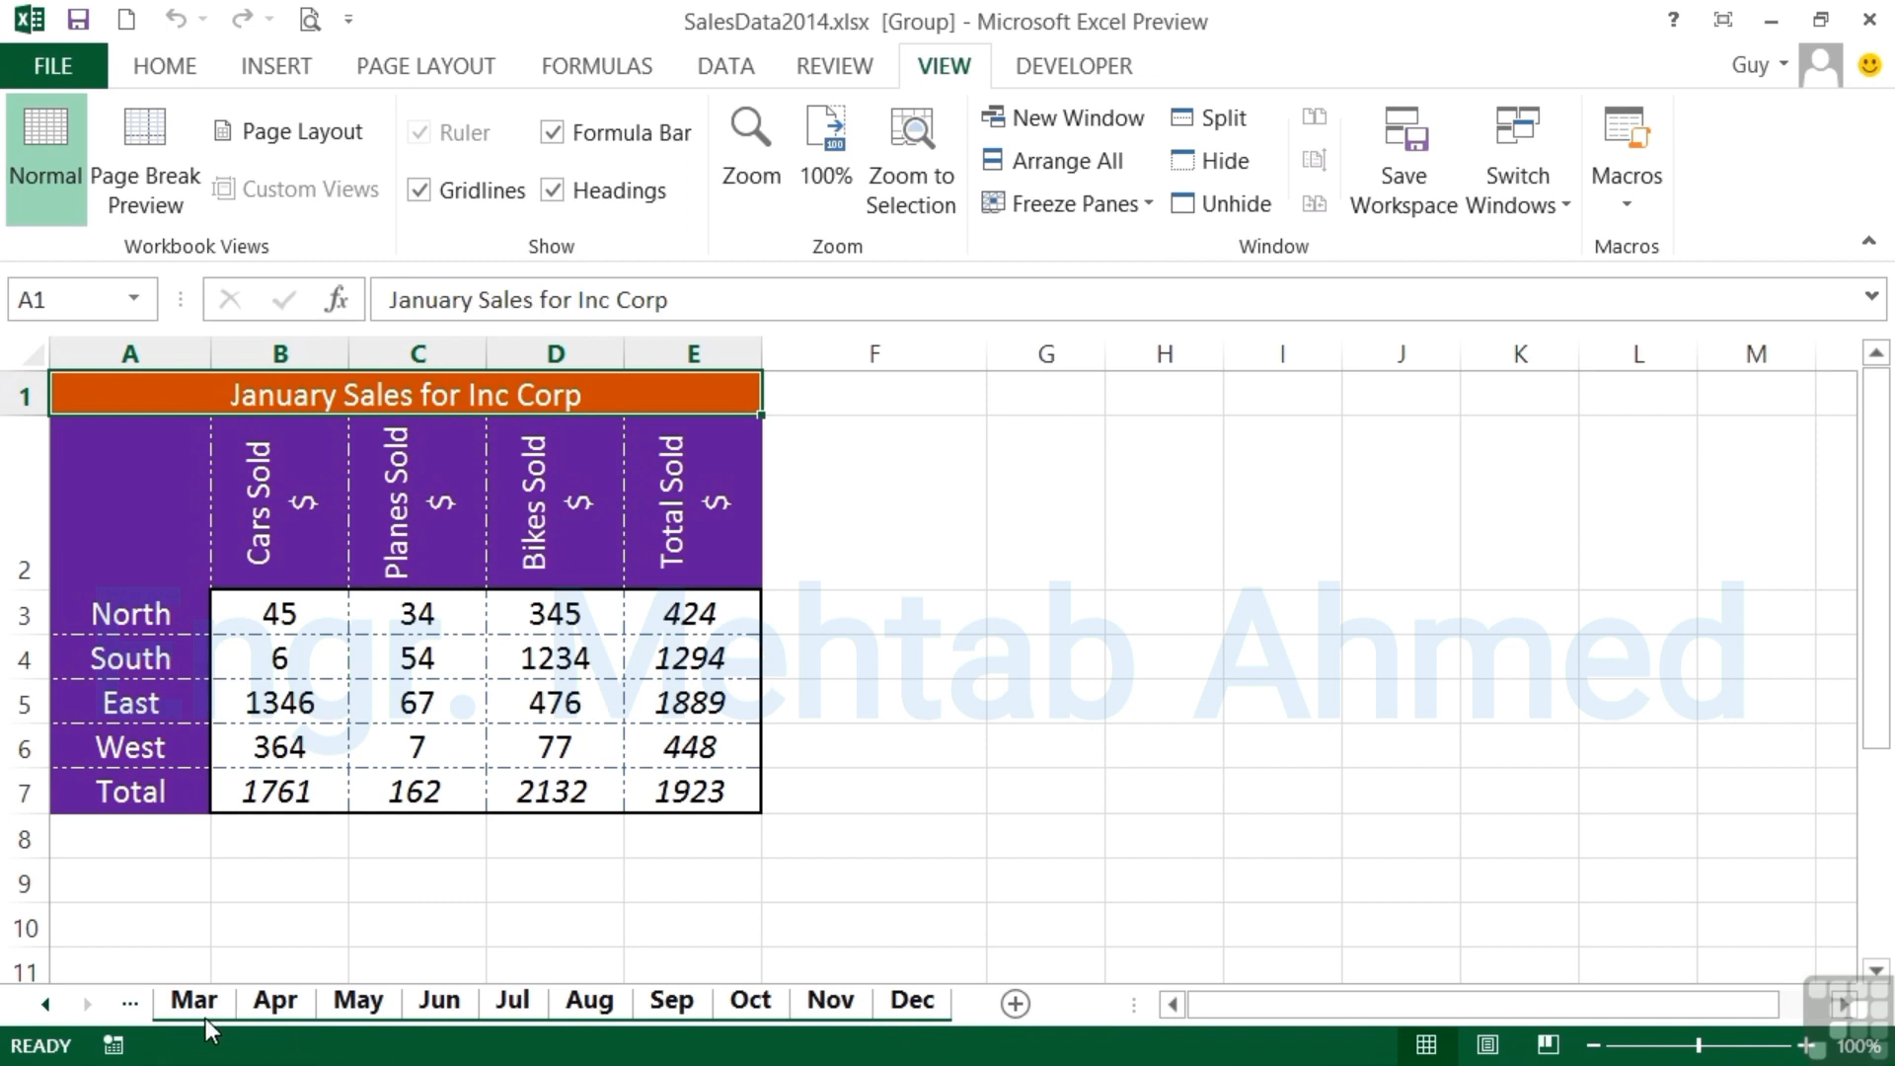
# - Check both ends of the grouped sheet range and ungroup the sheets from the Dec sheet
pyautogui.click(45, 1001)
pyautogui.click(46, 1001)
pyautogui.click(85, 1003)
pyautogui.click(85, 1003)
pyautogui.rightClick(910, 1005)
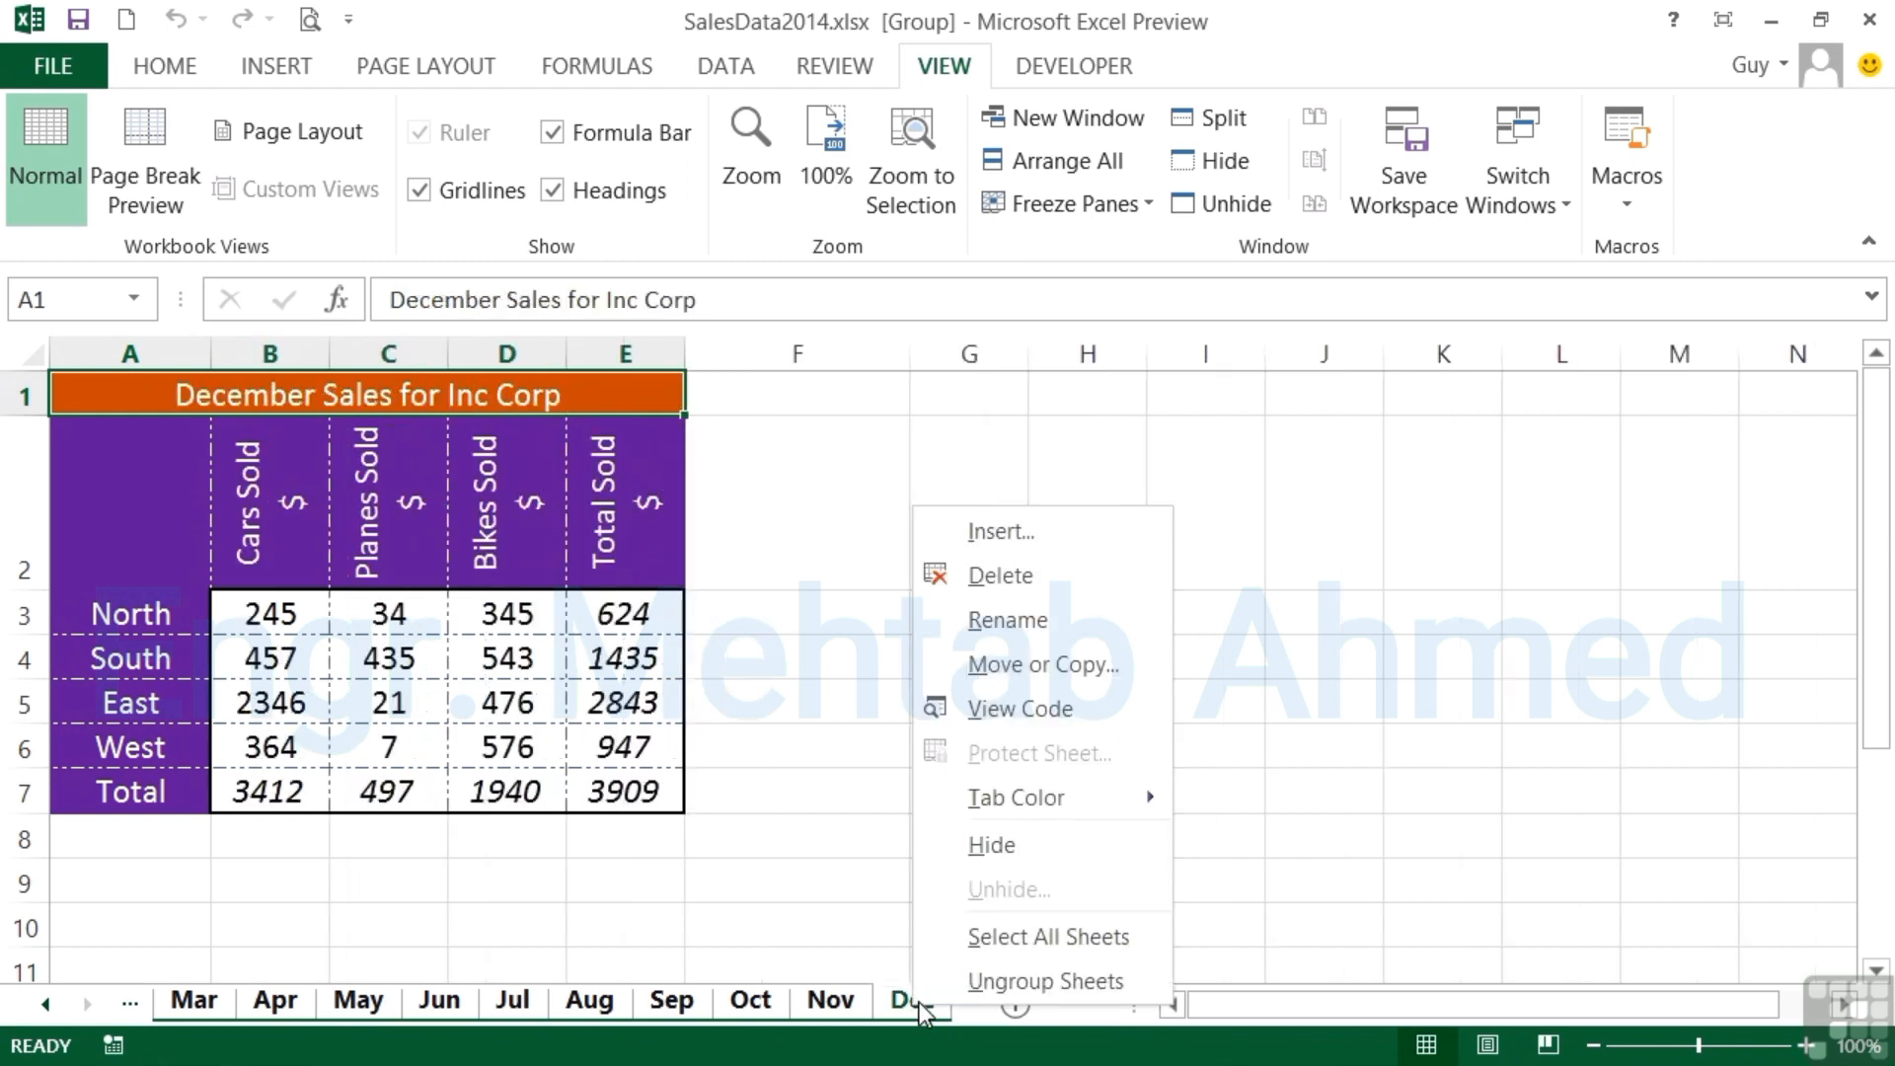
pyautogui.click(985, 980)
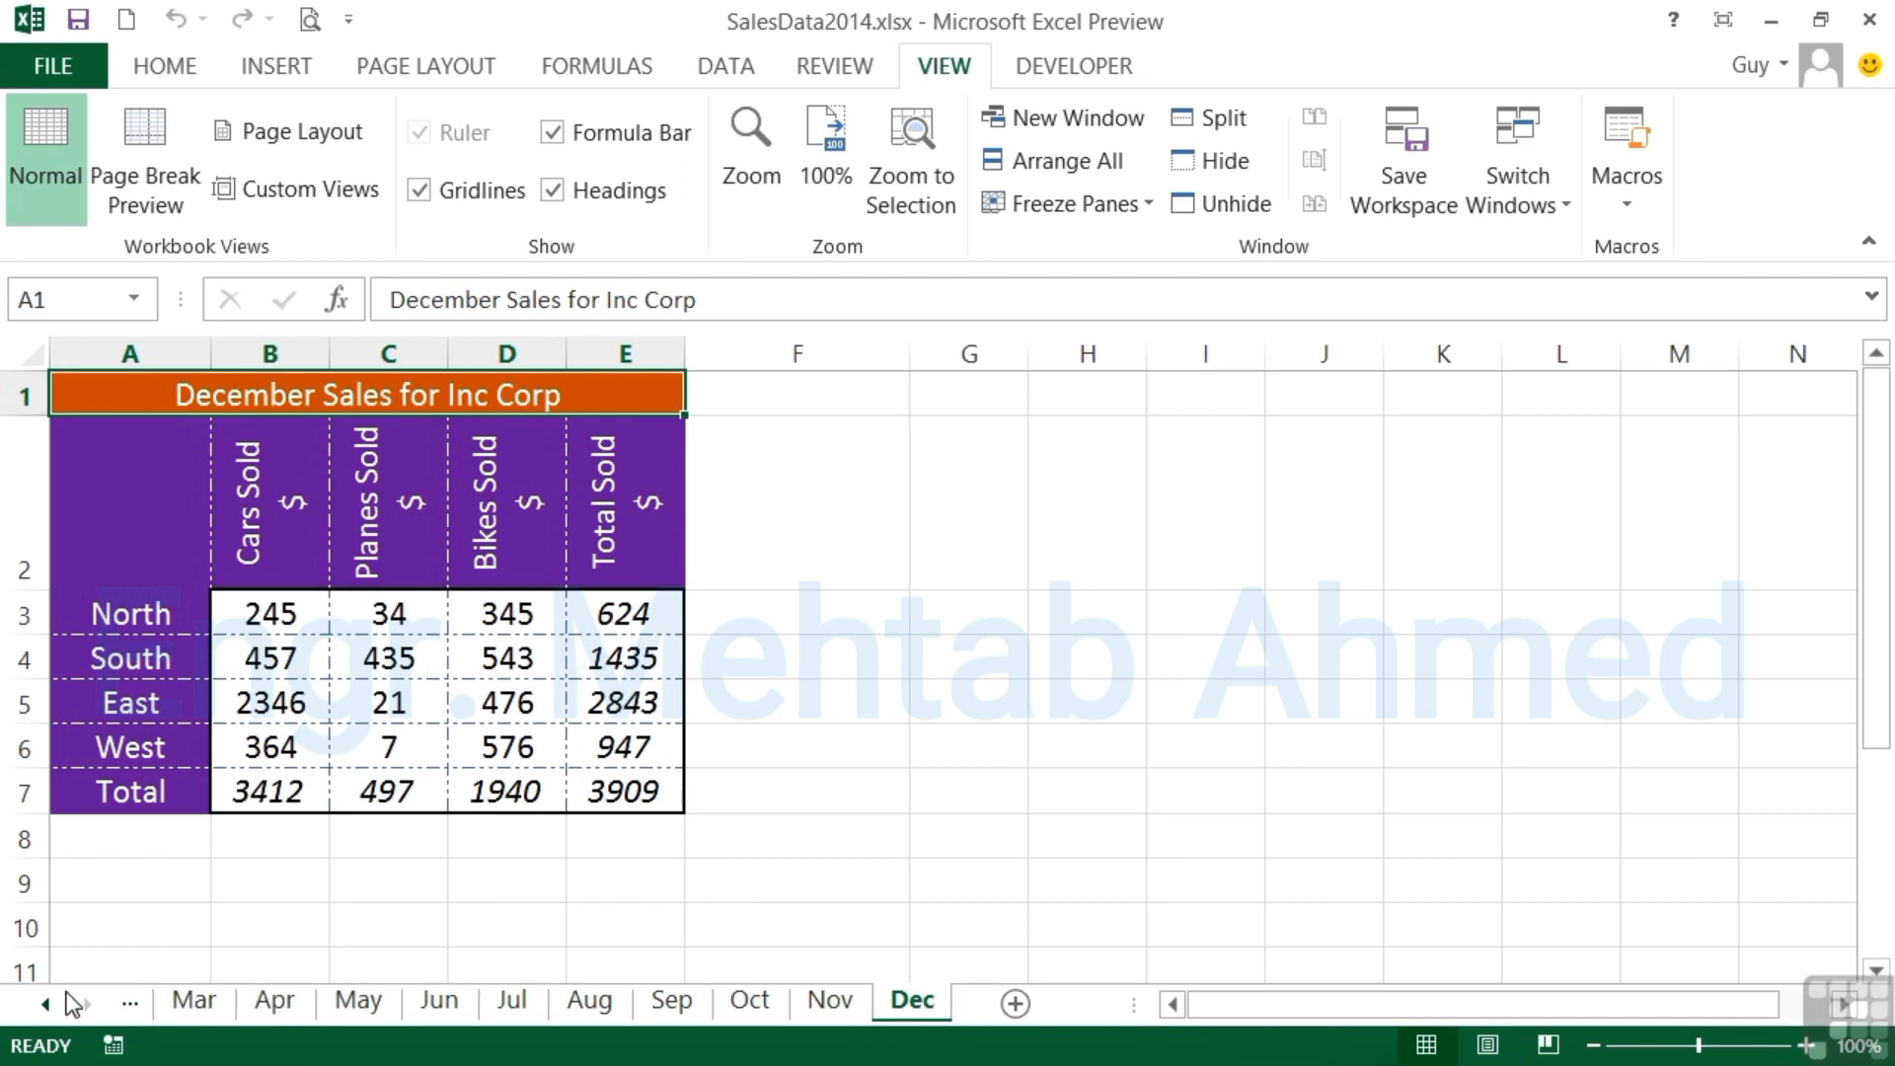
# - Group the Jan through Dec worksheets with the Jan sheet active
pyautogui.click(40, 1001)
pyautogui.click(39, 1001)
pyautogui.click(211, 1015)
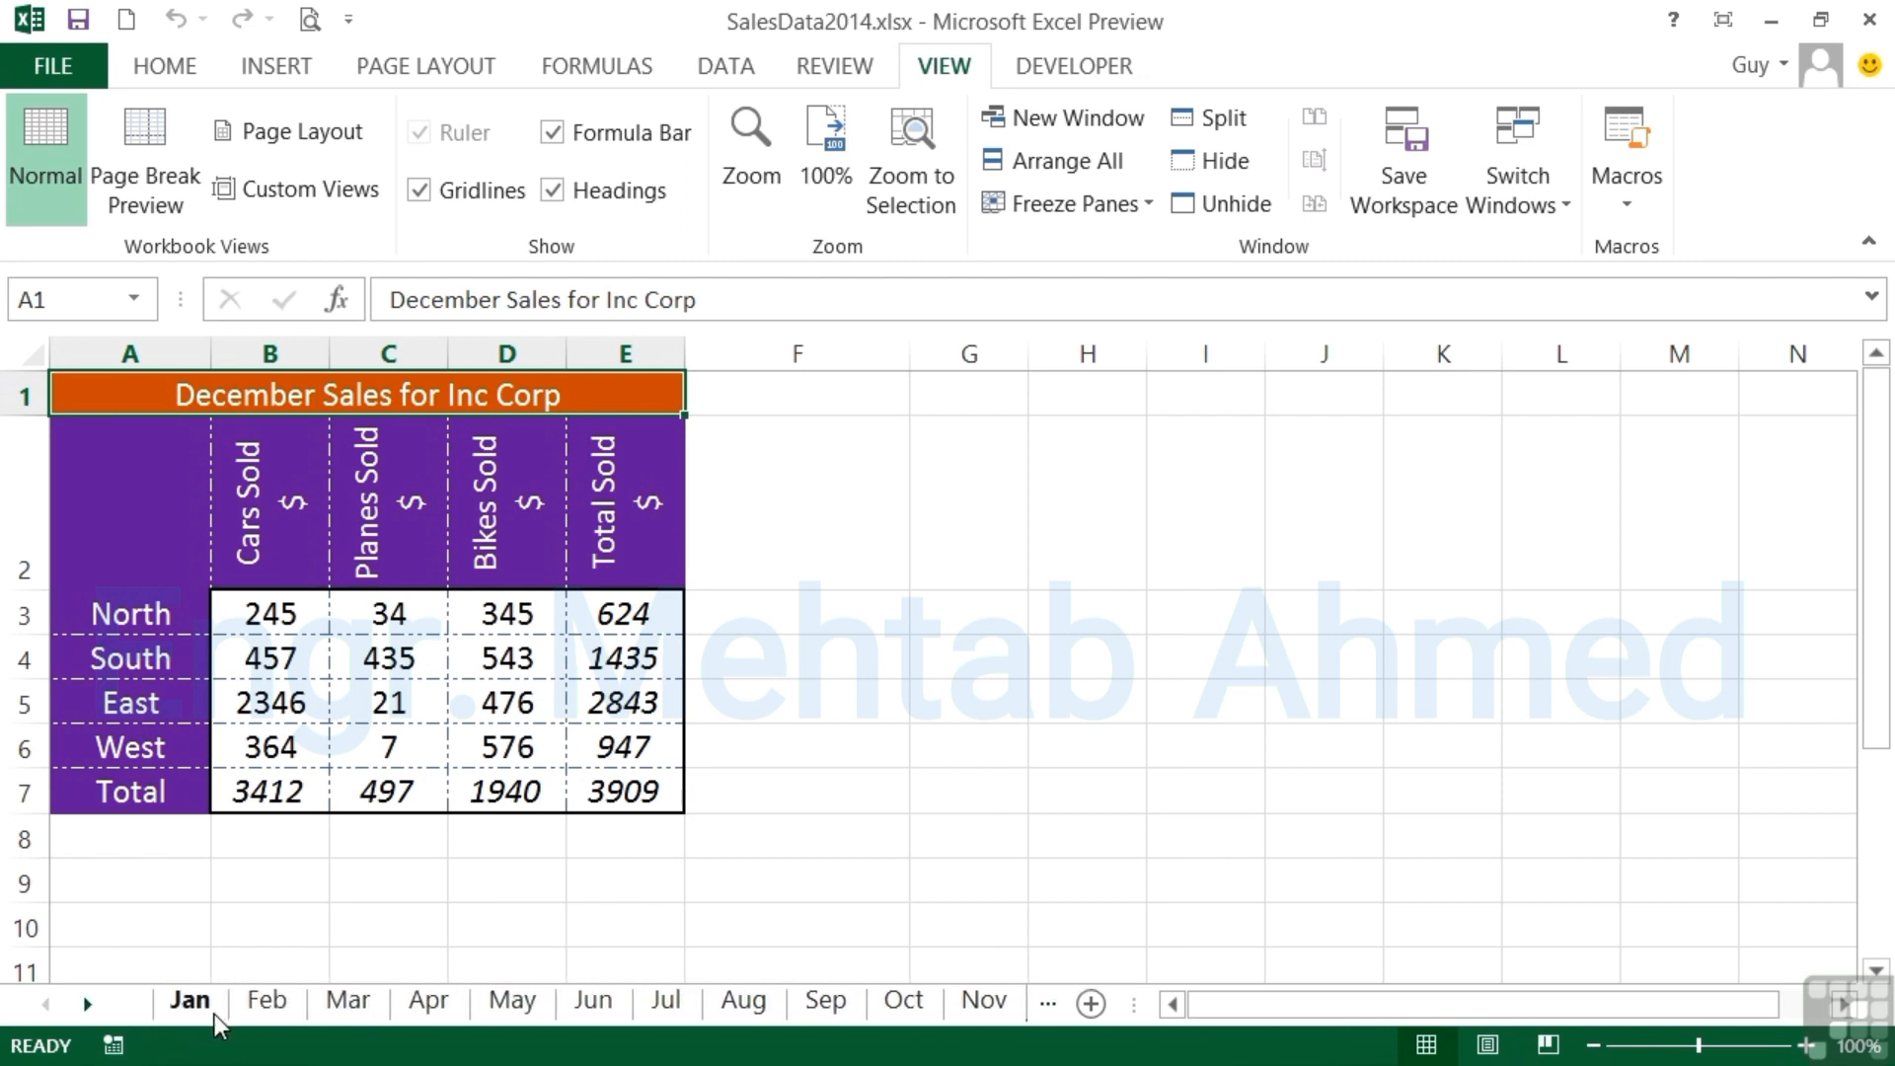
pyautogui.click(87, 1004)
pyautogui.click(87, 1004)
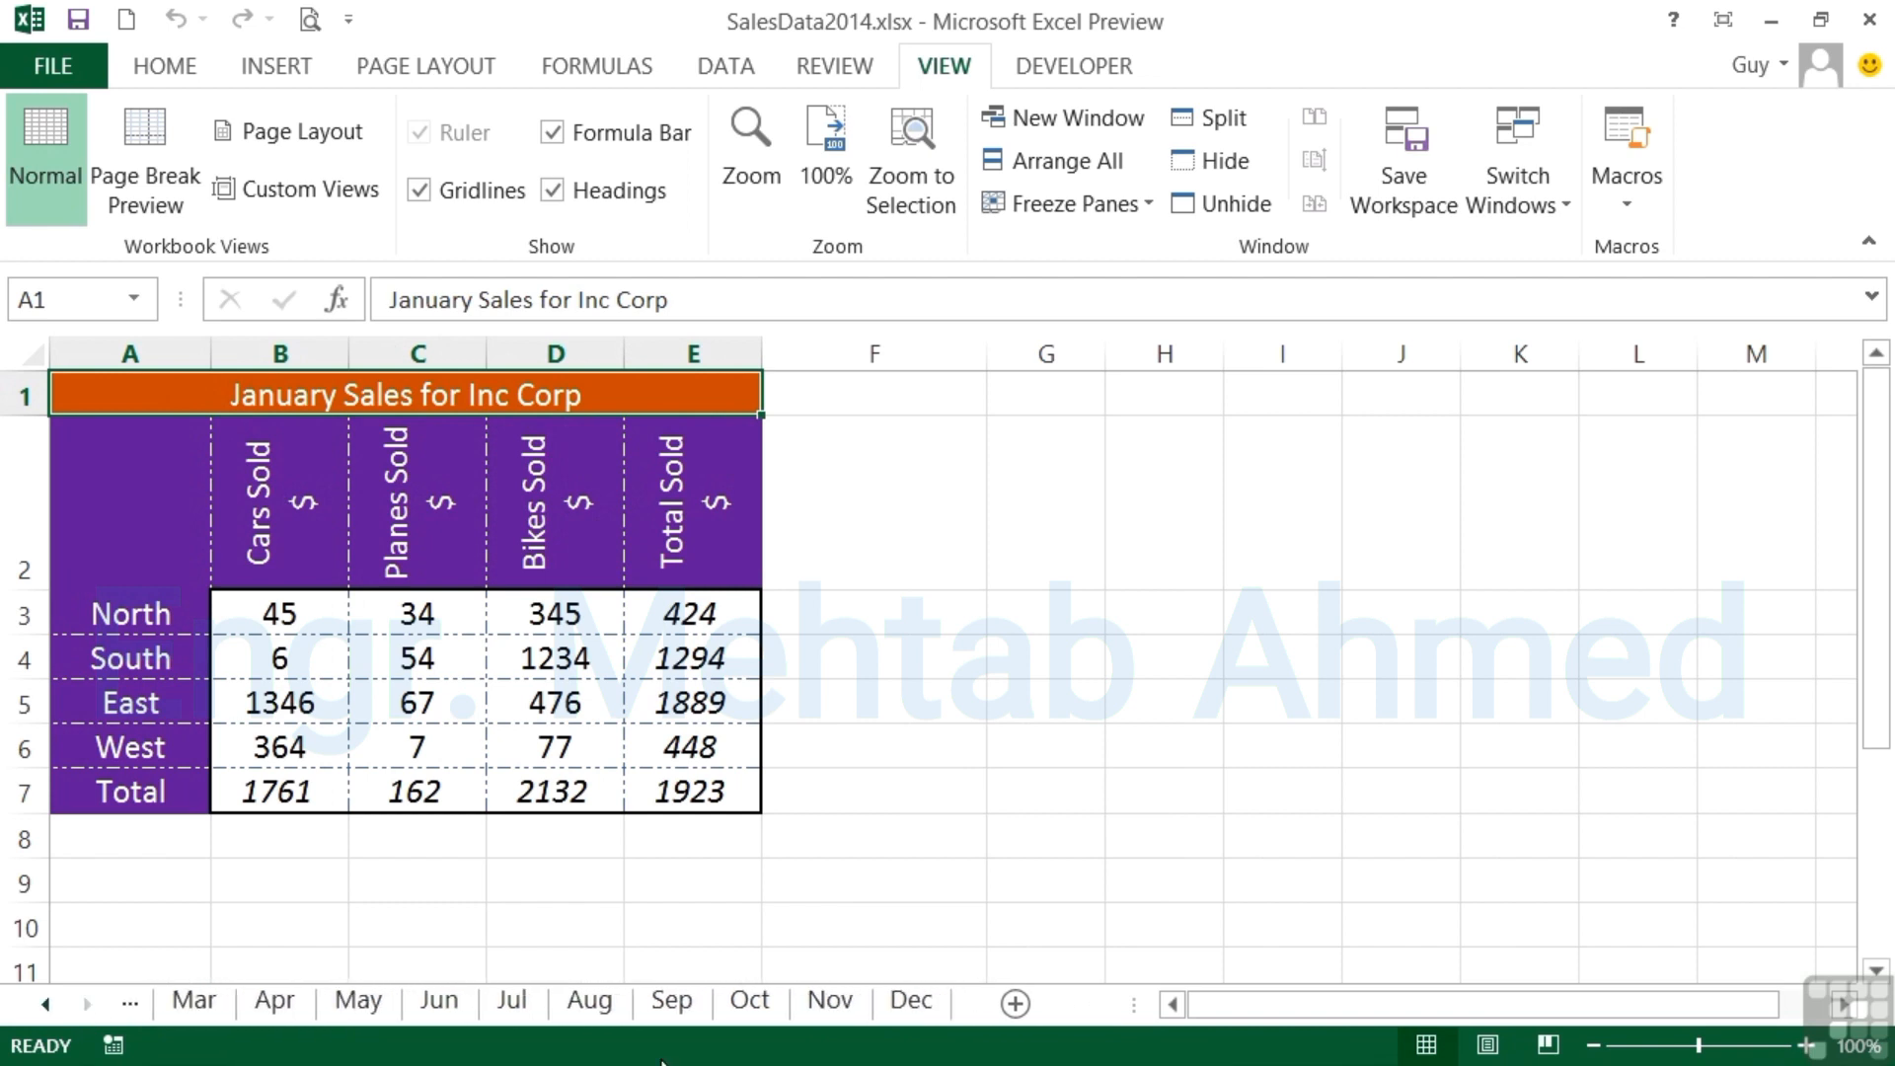
pyautogui.keyDown('shift'); pyautogui.click(922, 1005); pyautogui.keyUp('shift')
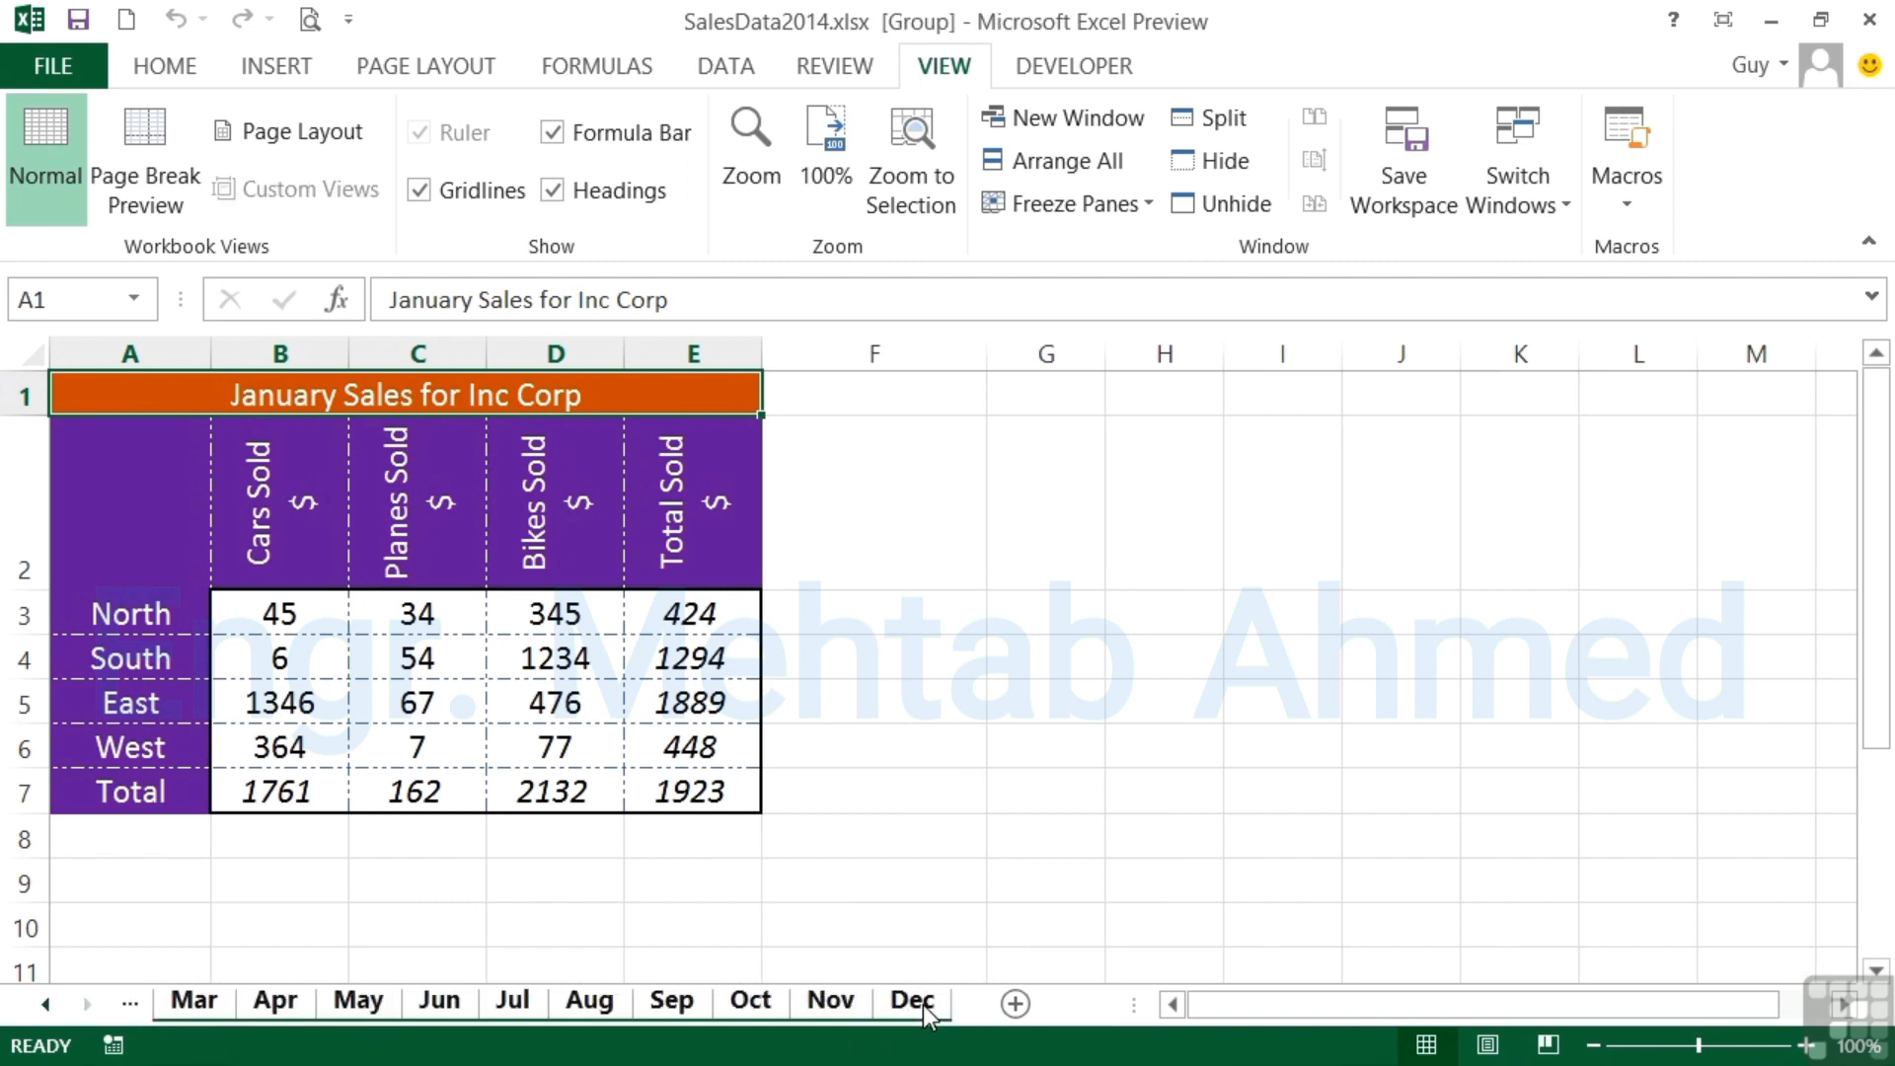
# - Insert a new column before Bikes Sold across the grouped sheets and head it "Submarine Sold" in D2
pyautogui.click(568, 354)
pyautogui.rightClick(569, 350)
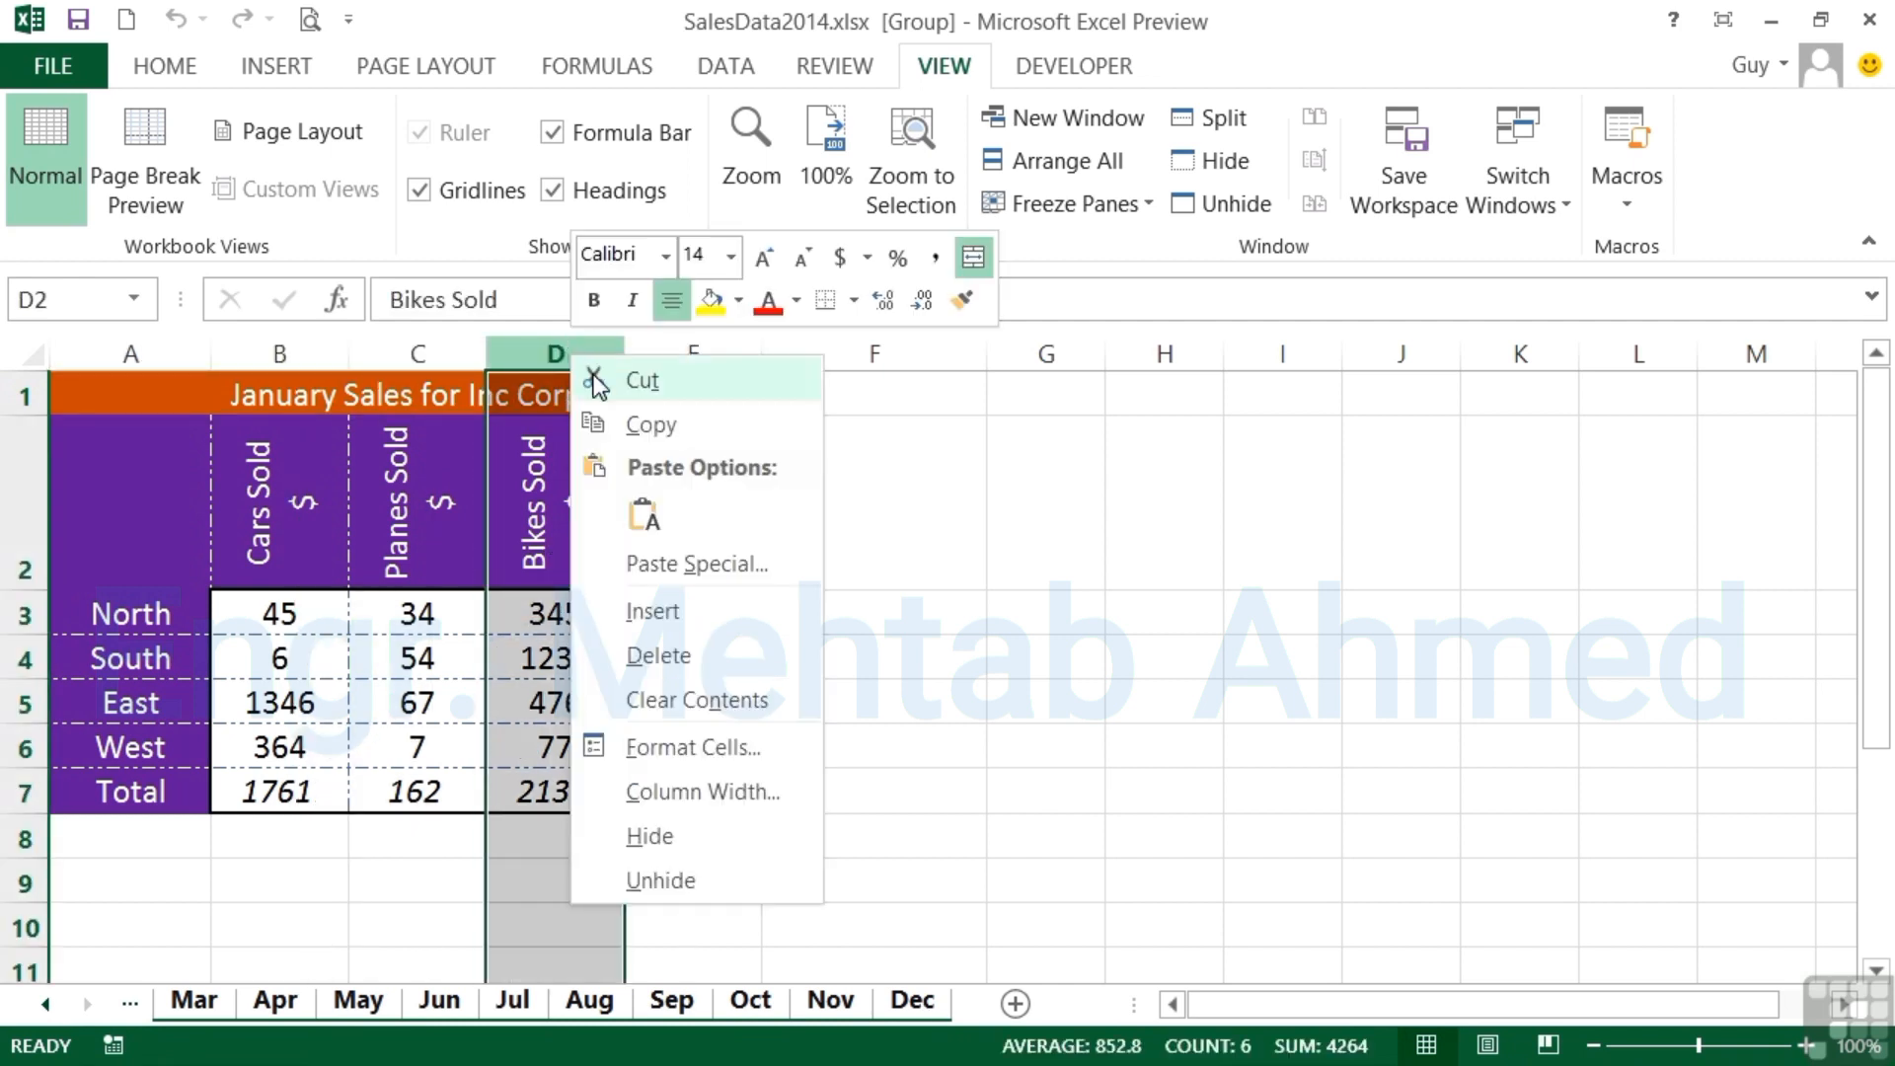
pyautogui.click(646, 606)
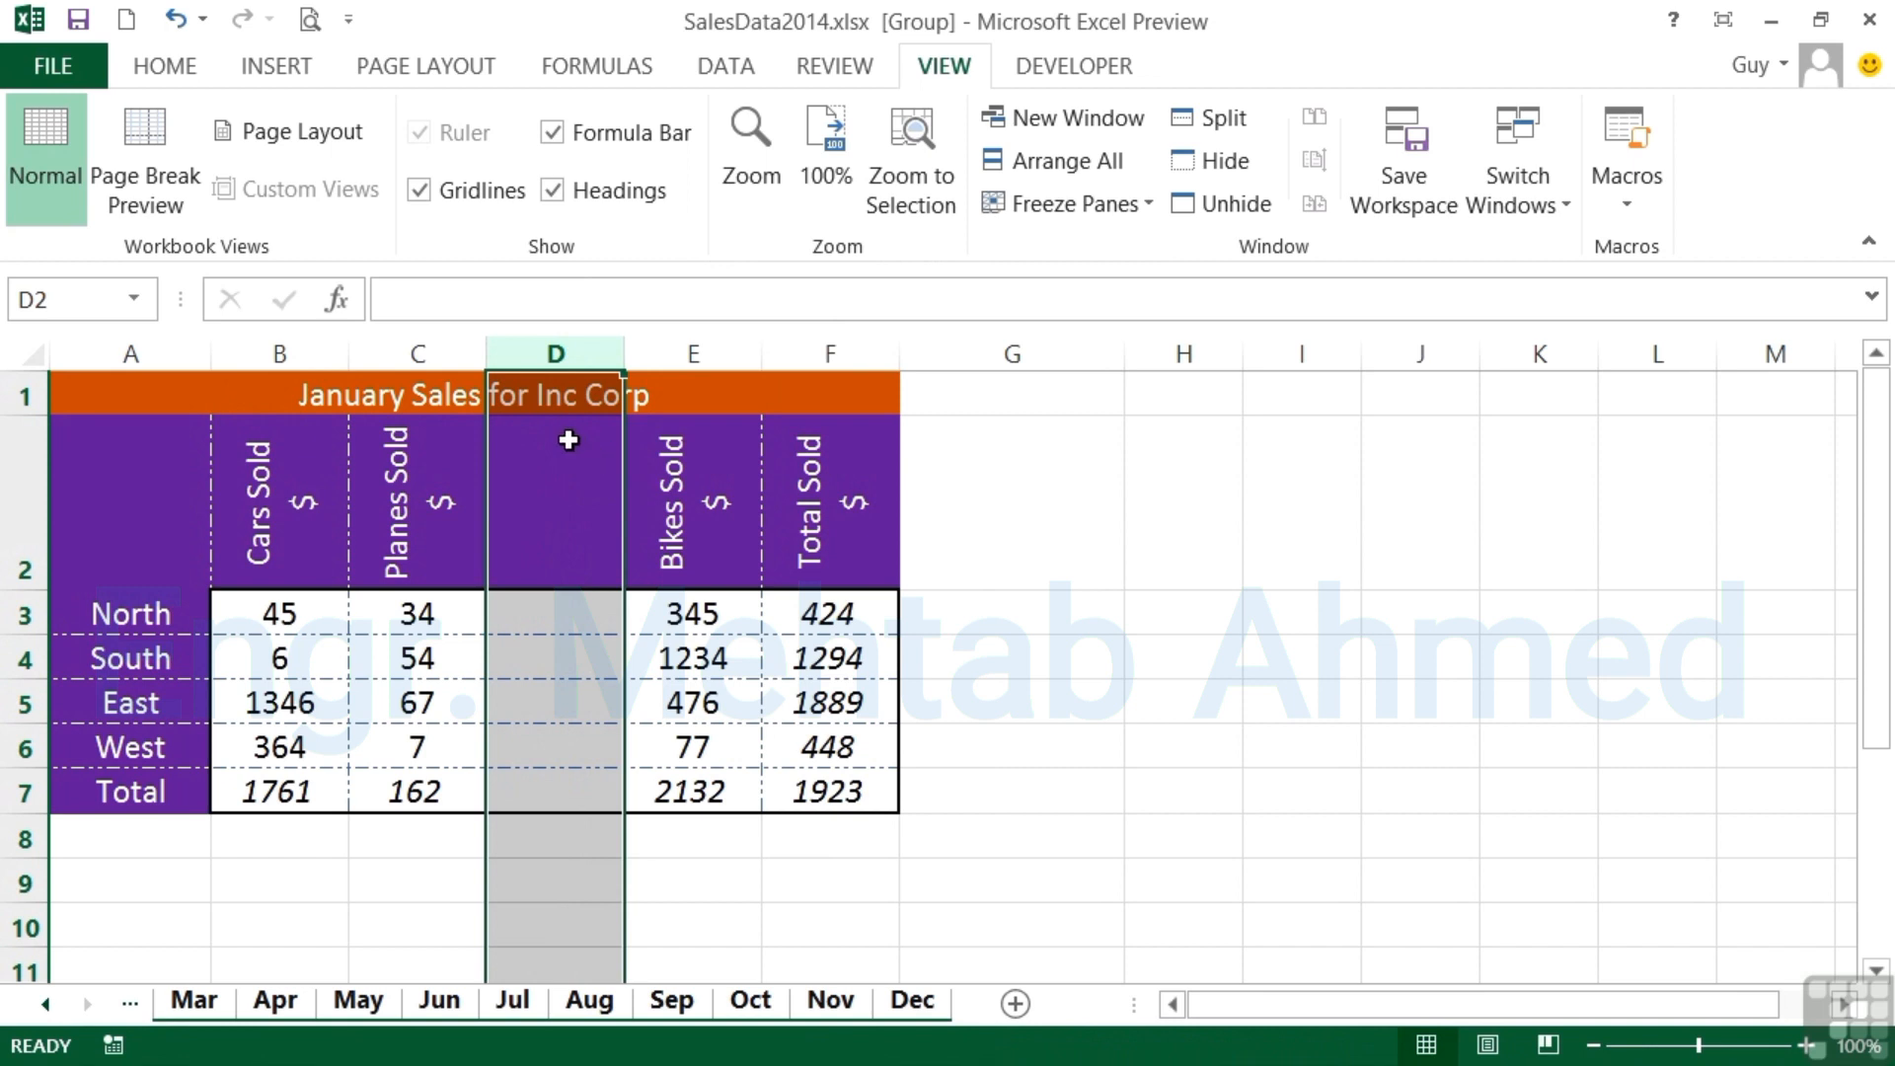
pyautogui.click(542, 521)
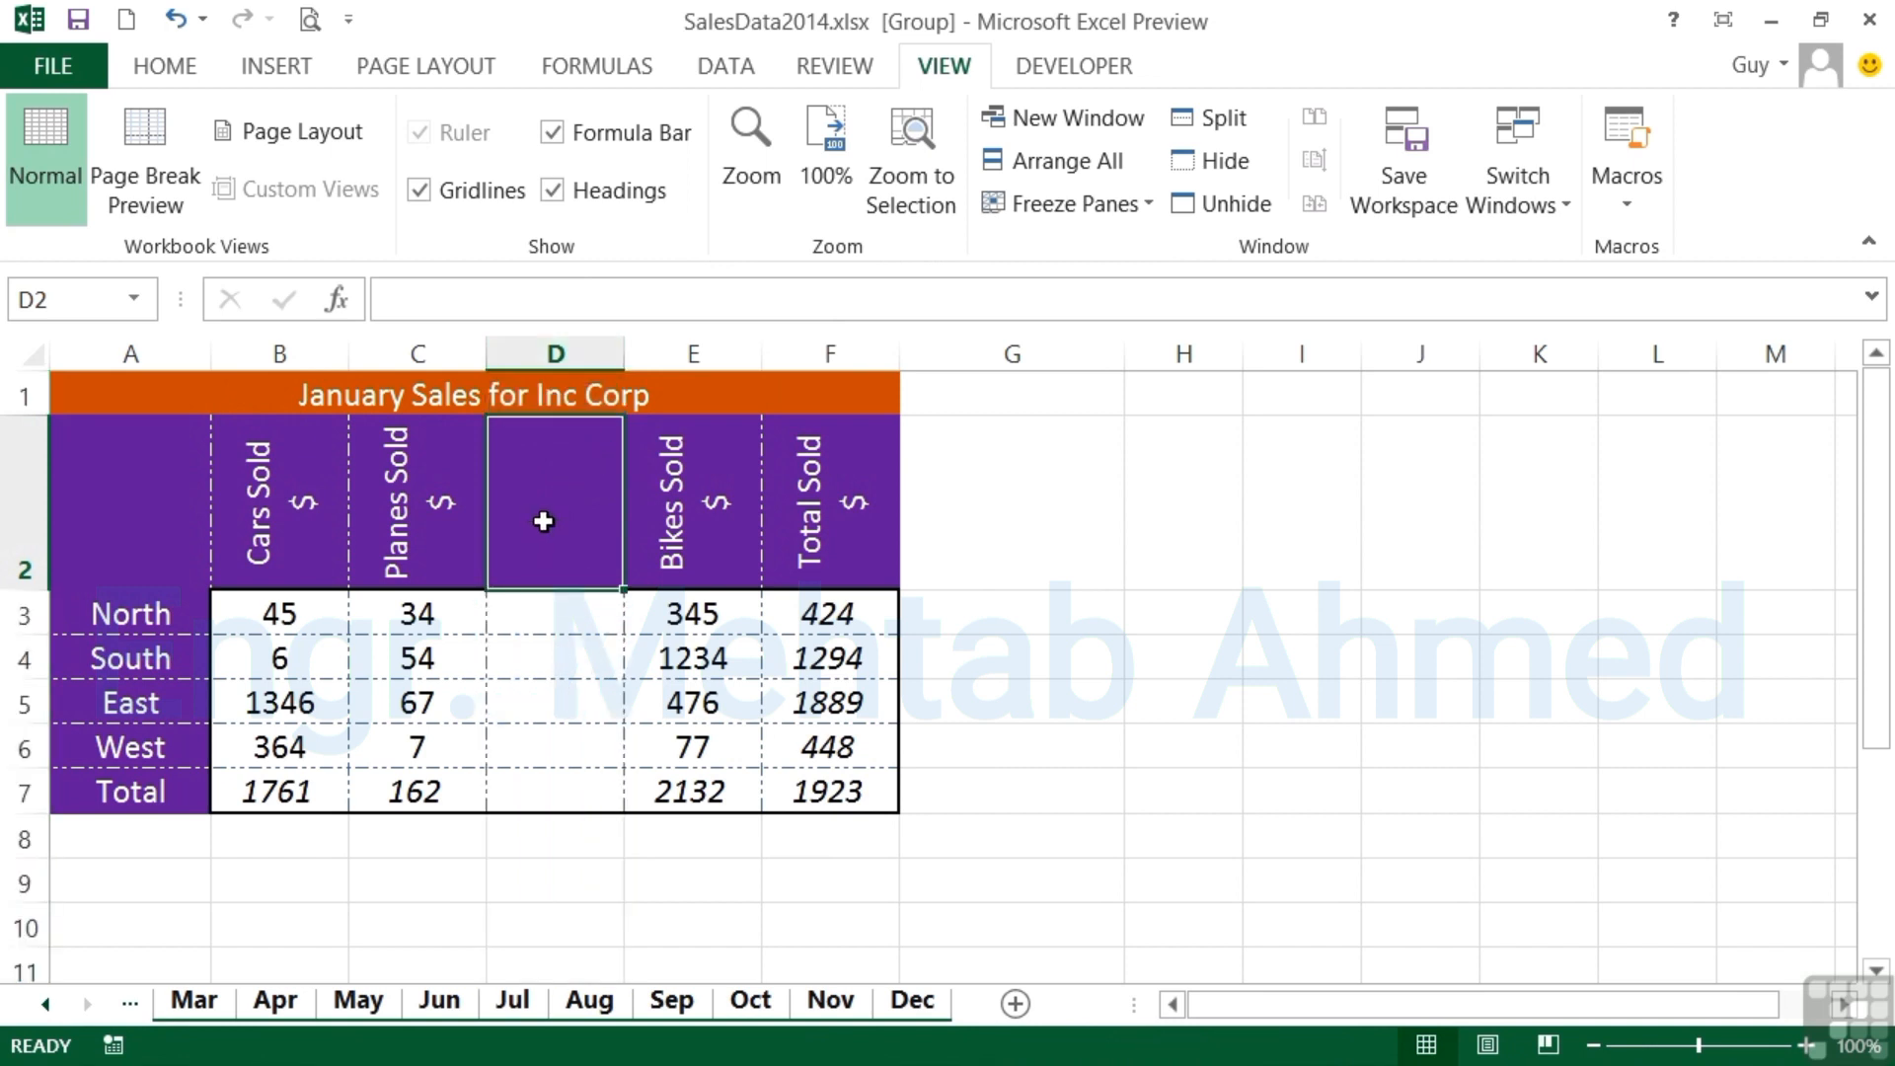
pyautogui.write('Submarine Sold')
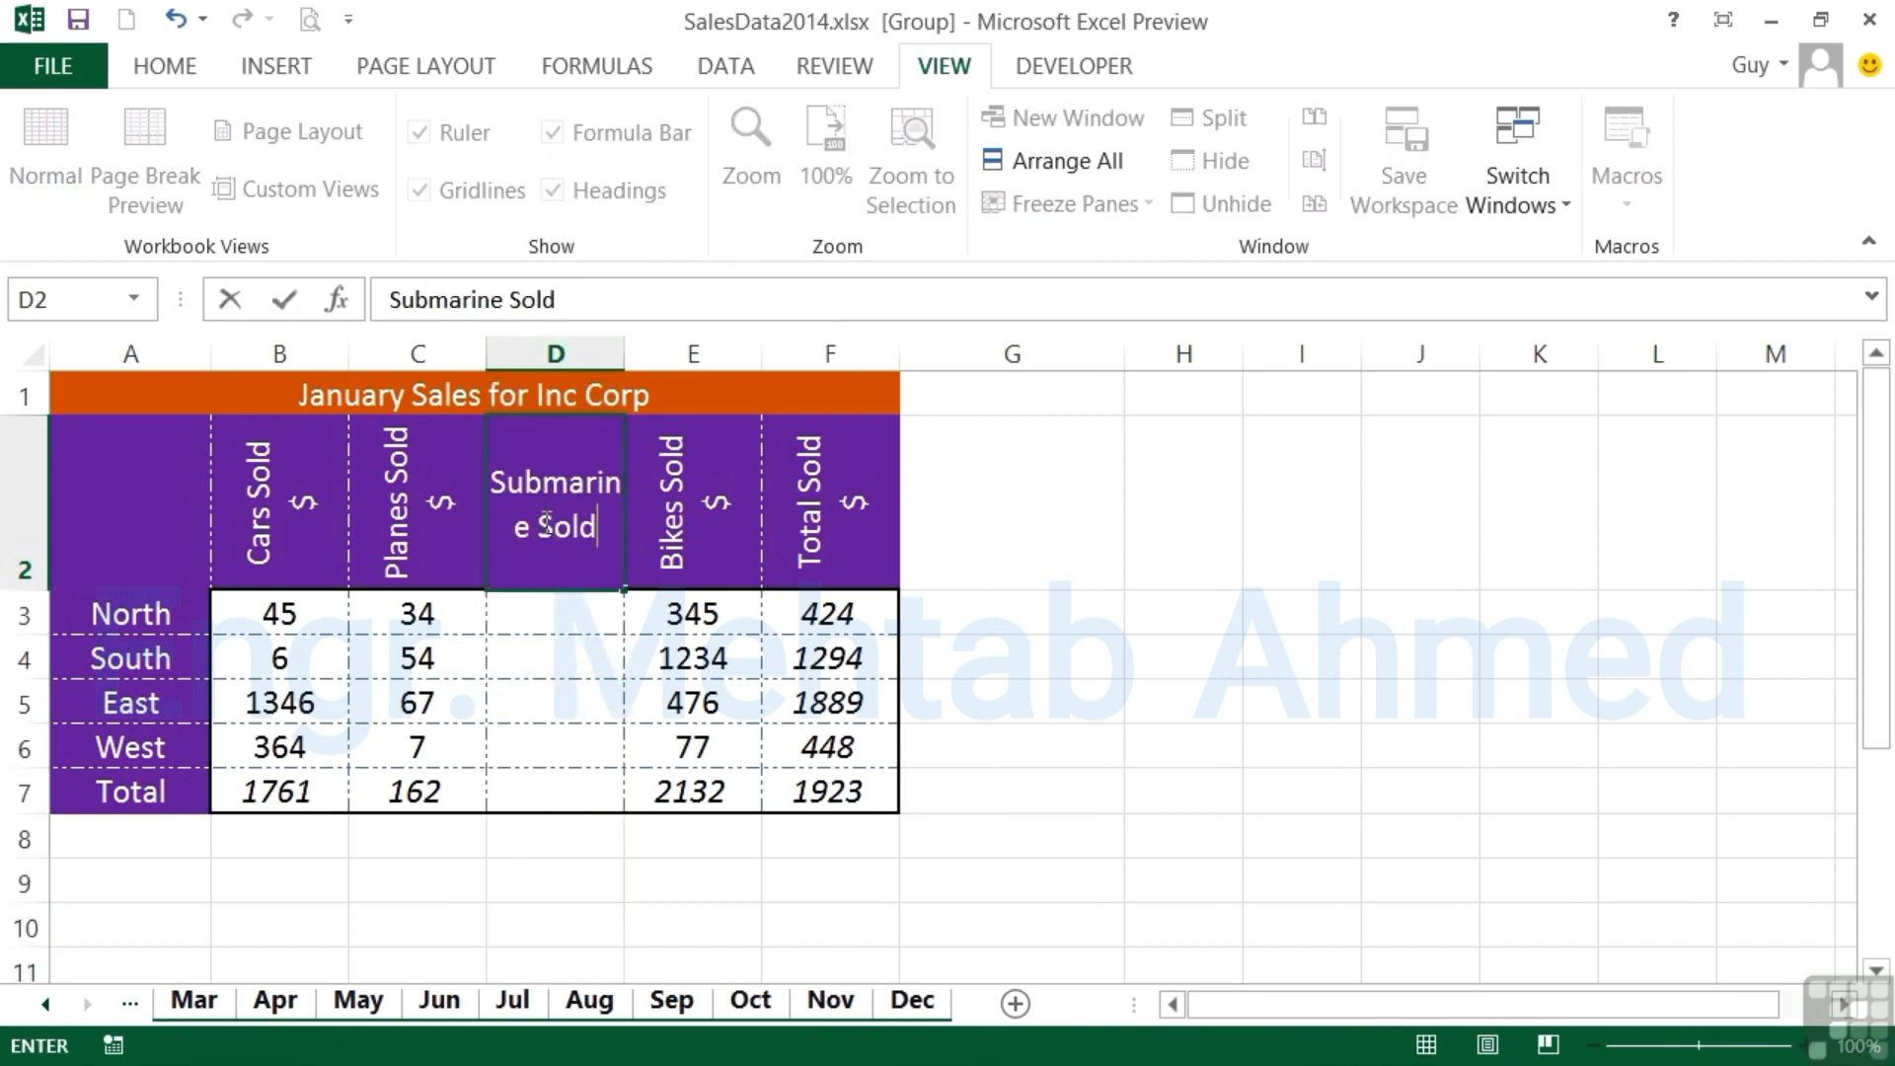
pyautogui.press('Return')
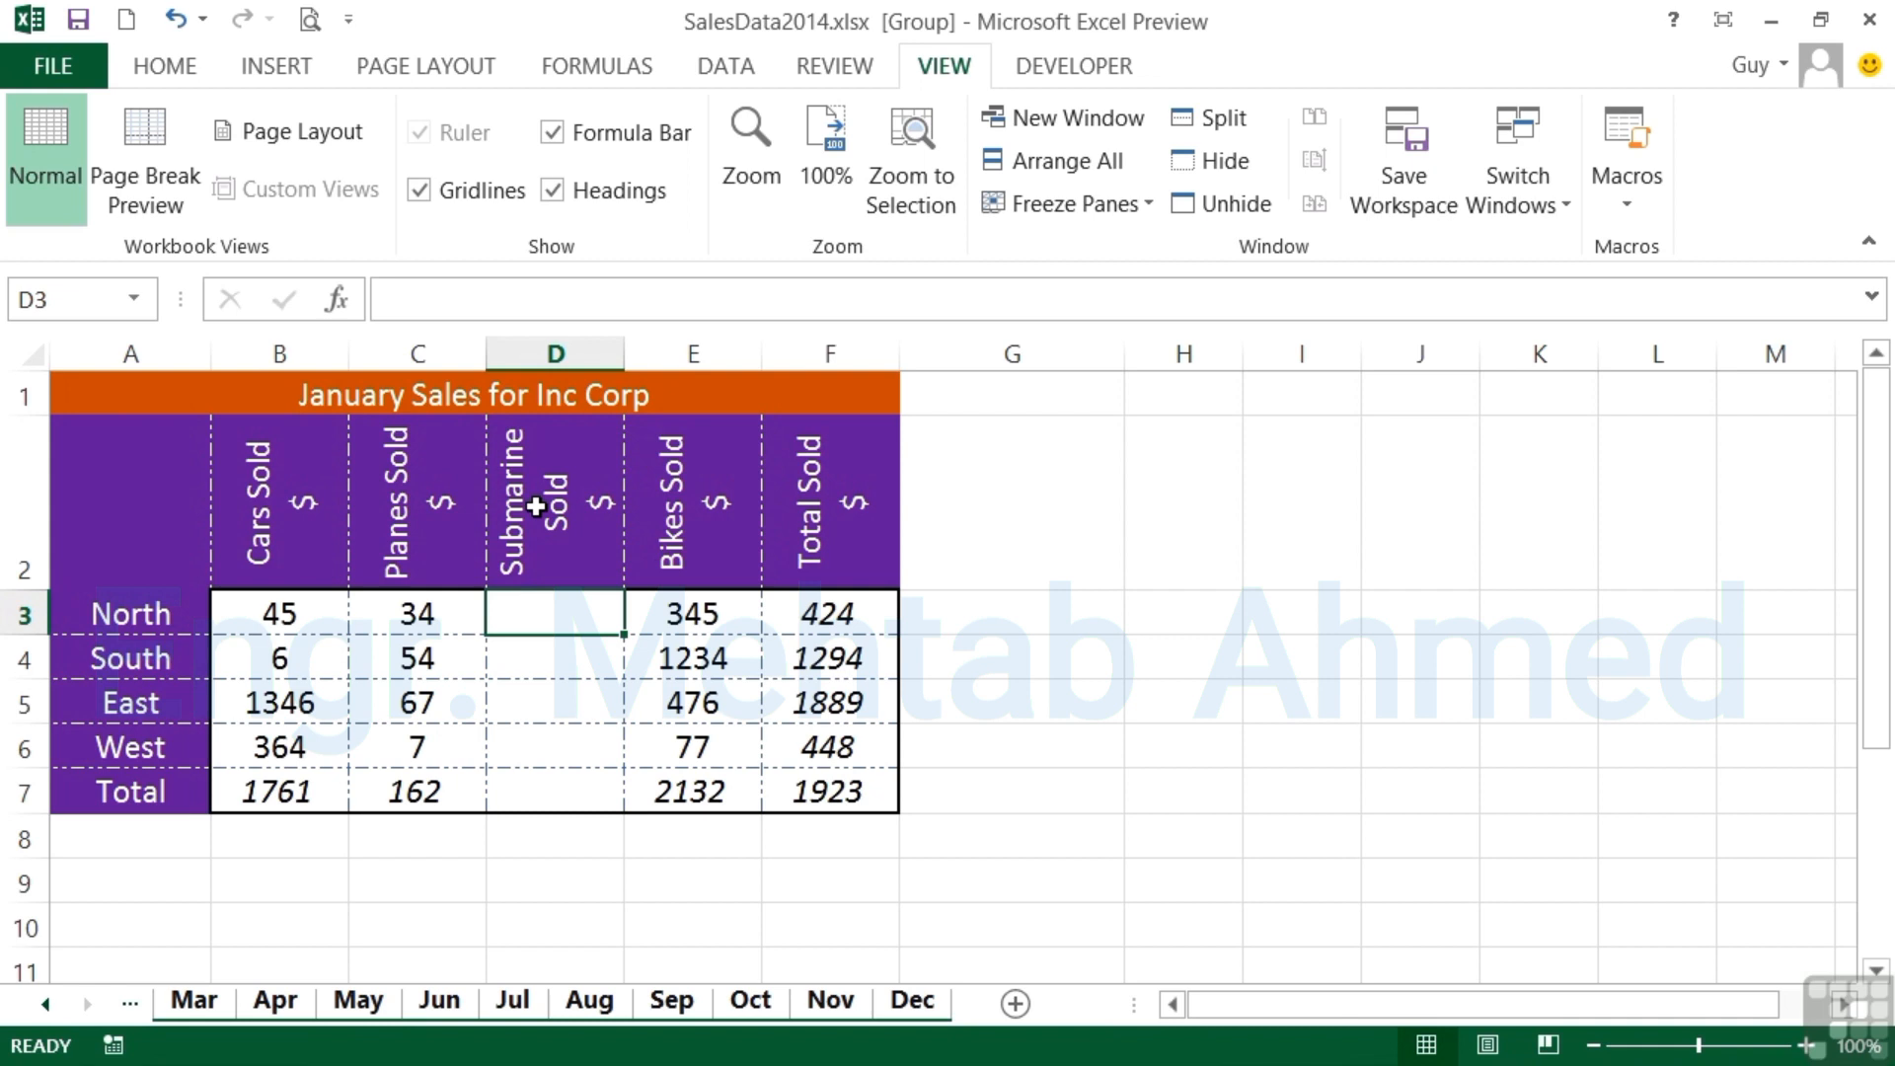
# - Fill in the Submarine Sold figures in D3:D6 with 56 for North, 43 for South, 23 for East and 45 for West
pyautogui.write('56')
pyautogui.press('Return')
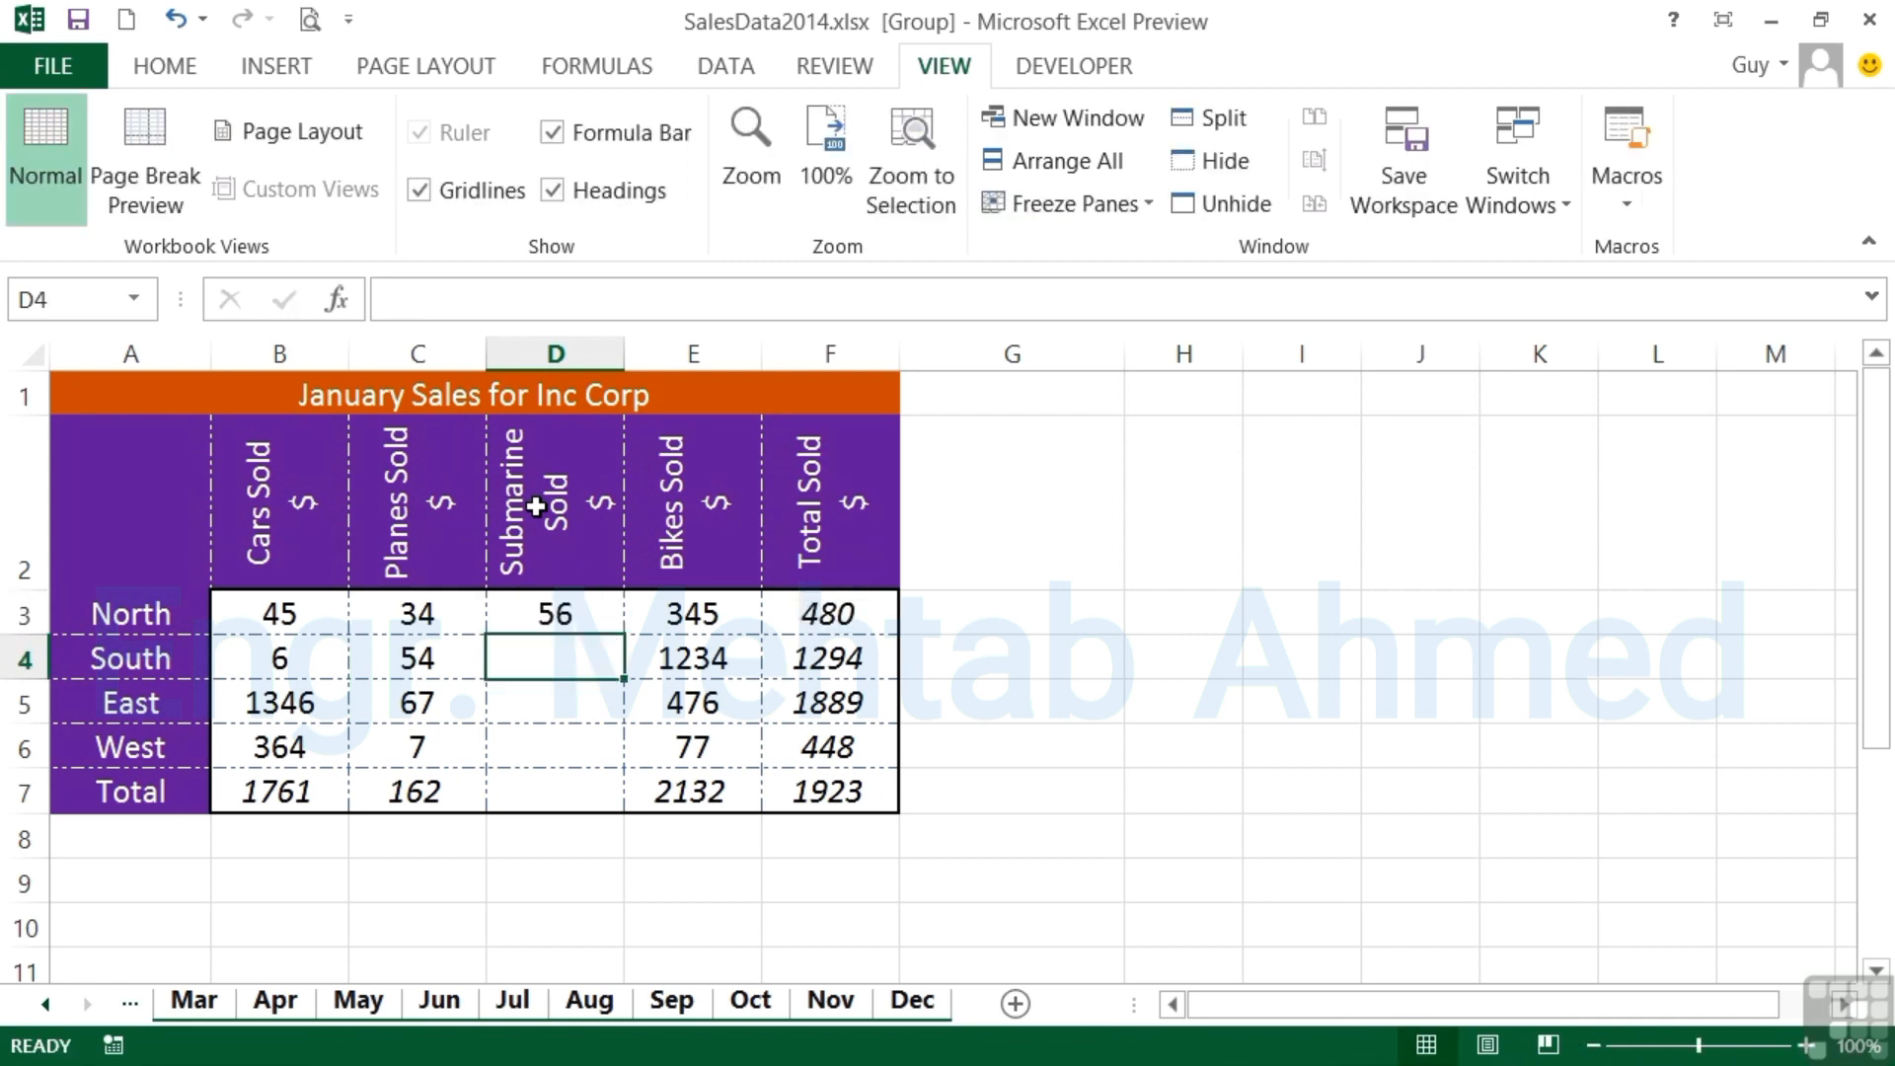
pyautogui.write('43')
pyautogui.press('Return')
pyautogui.write('23')
pyautogui.press('Return')
pyautogui.write('45')
pyautogui.press('Return')
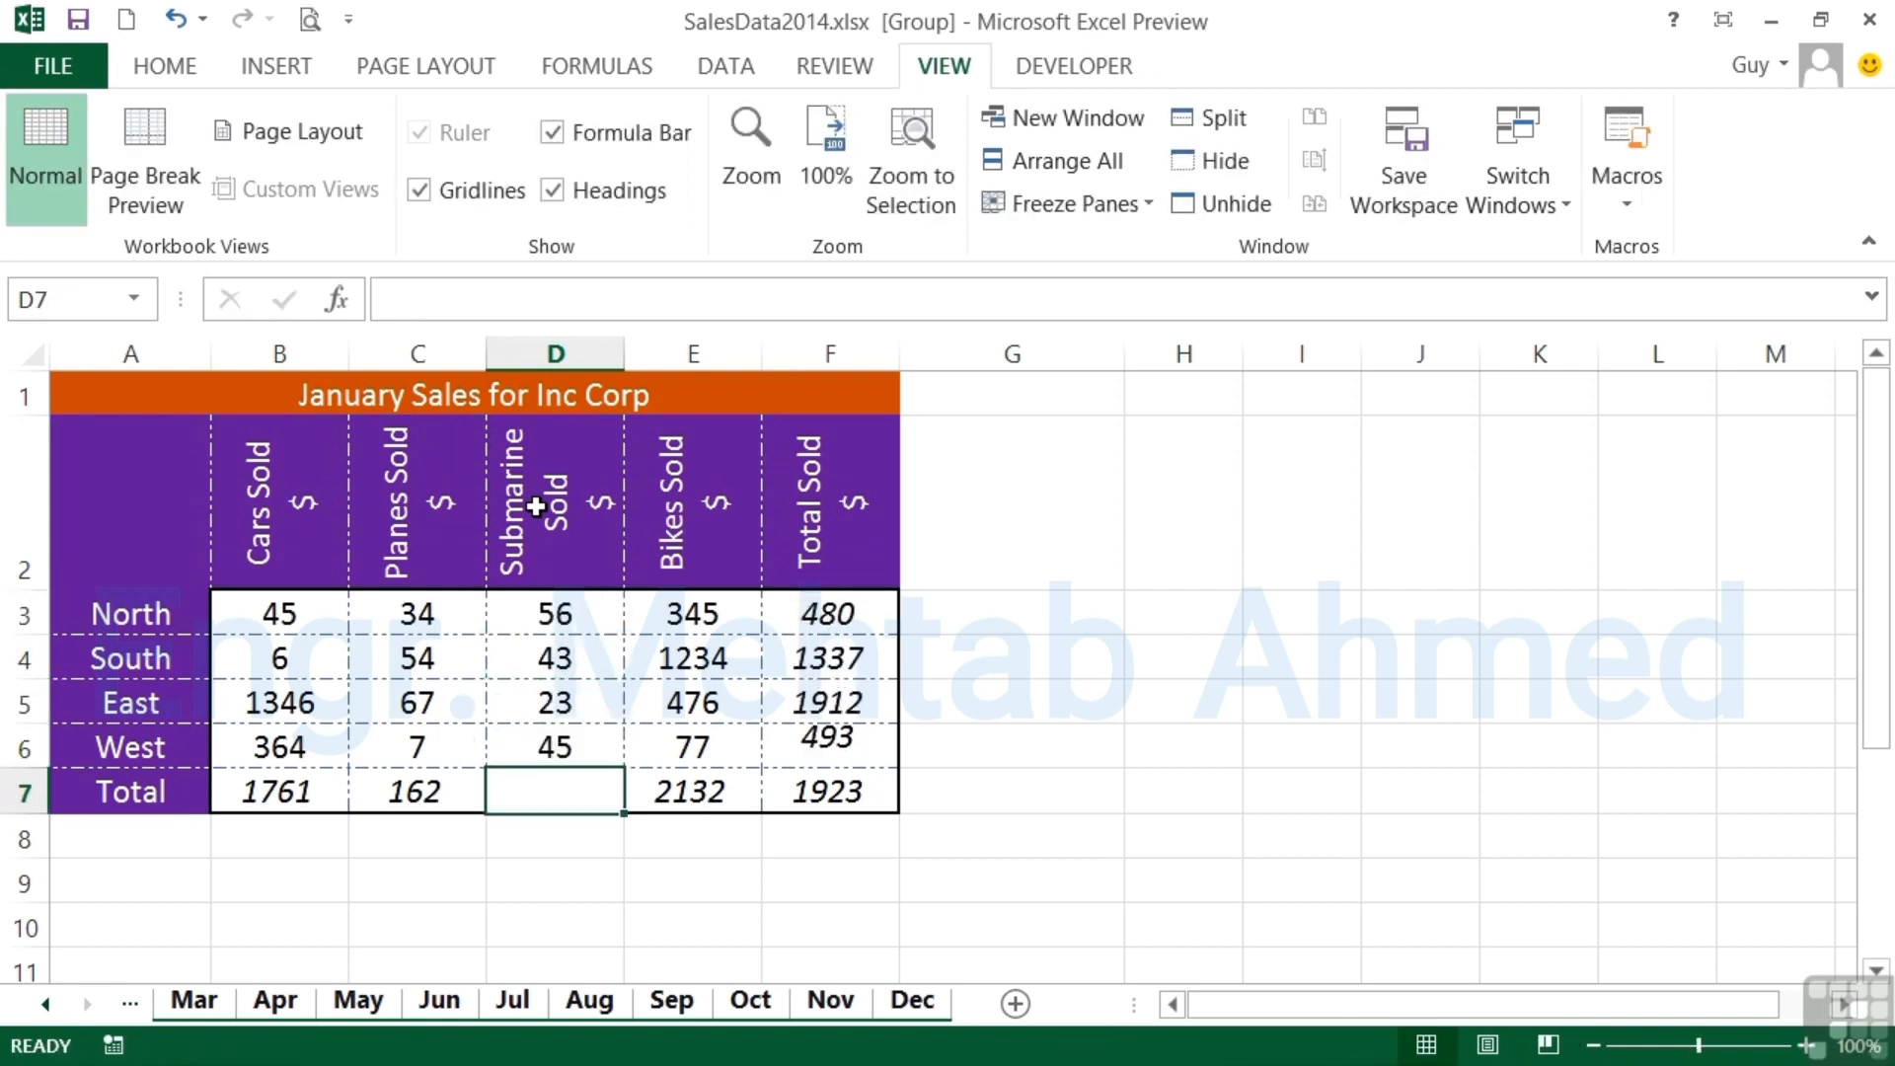
# - Fill the Planes Sold total formula from C7 across into D7 for the Submarine Sold total
pyautogui.click(417, 796)
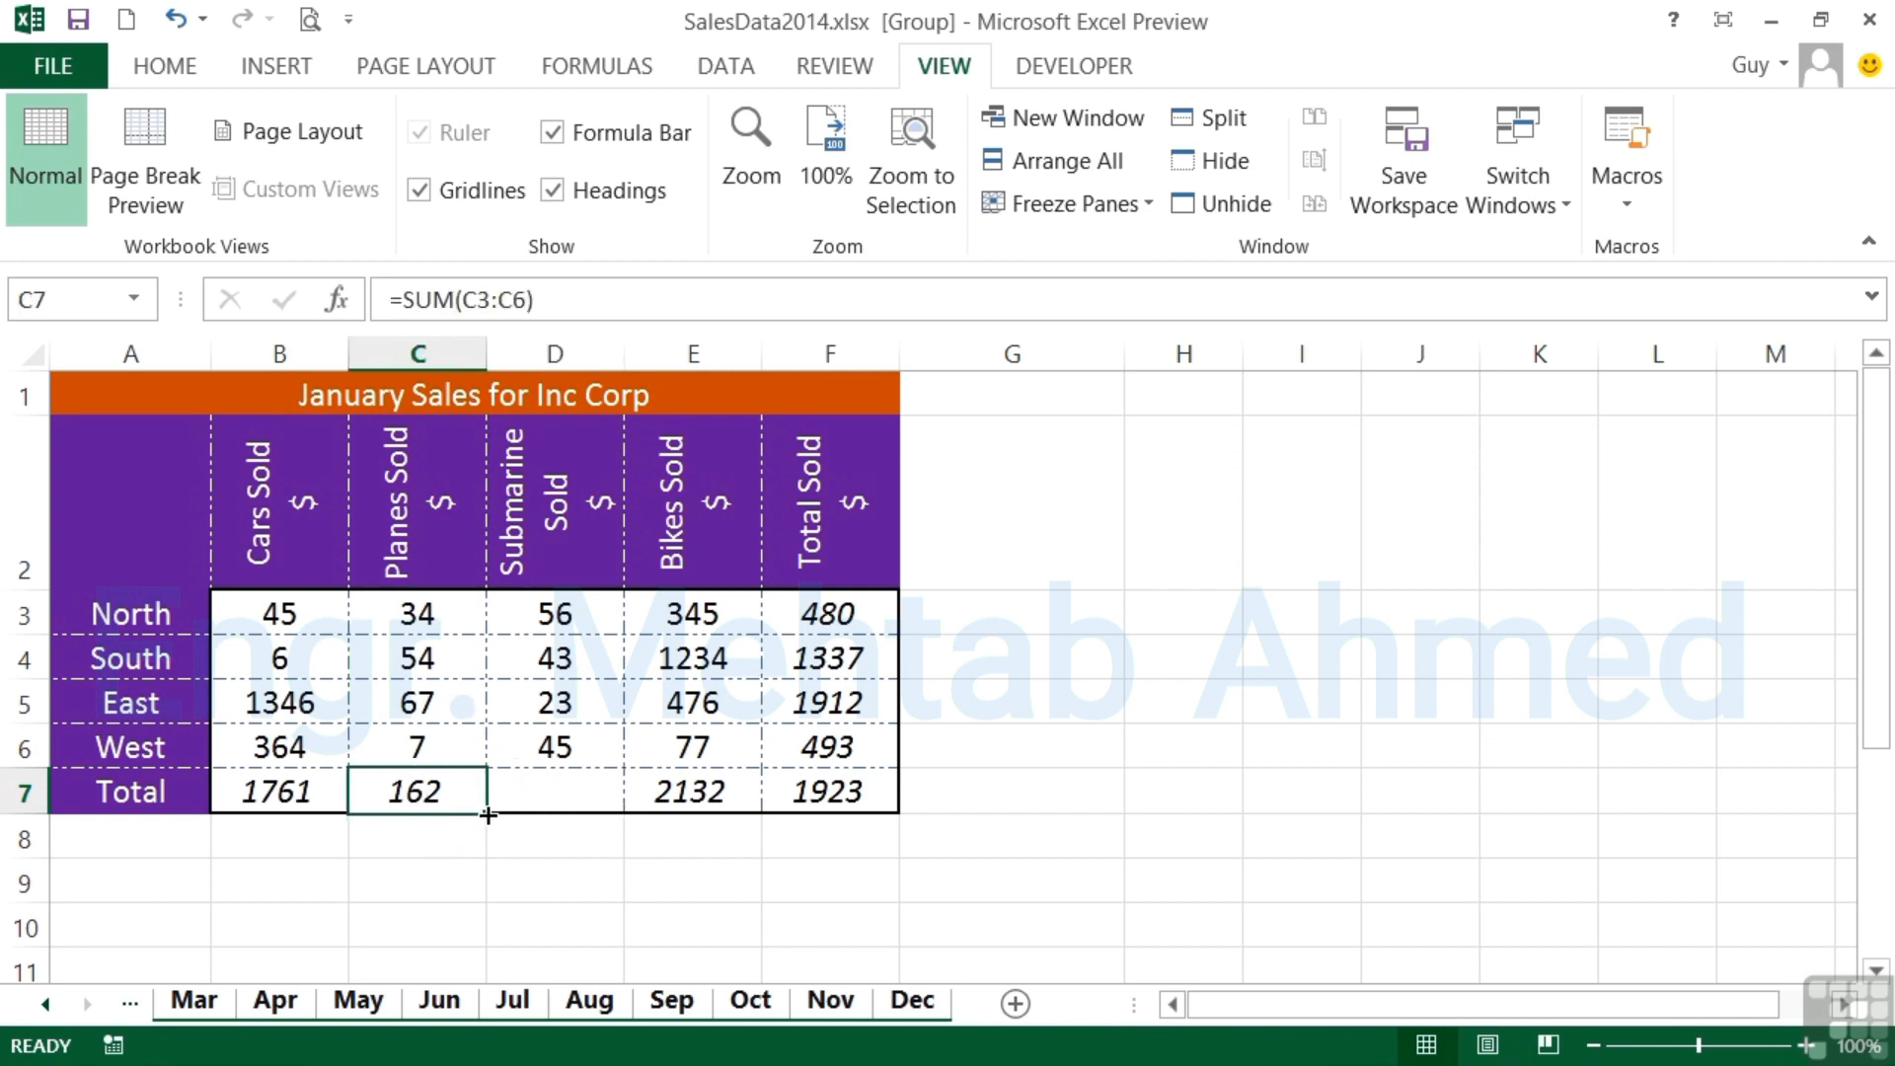
pyautogui.moveTo(488, 815); pyautogui.dragTo(583, 796)
pyautogui.click(578, 794)
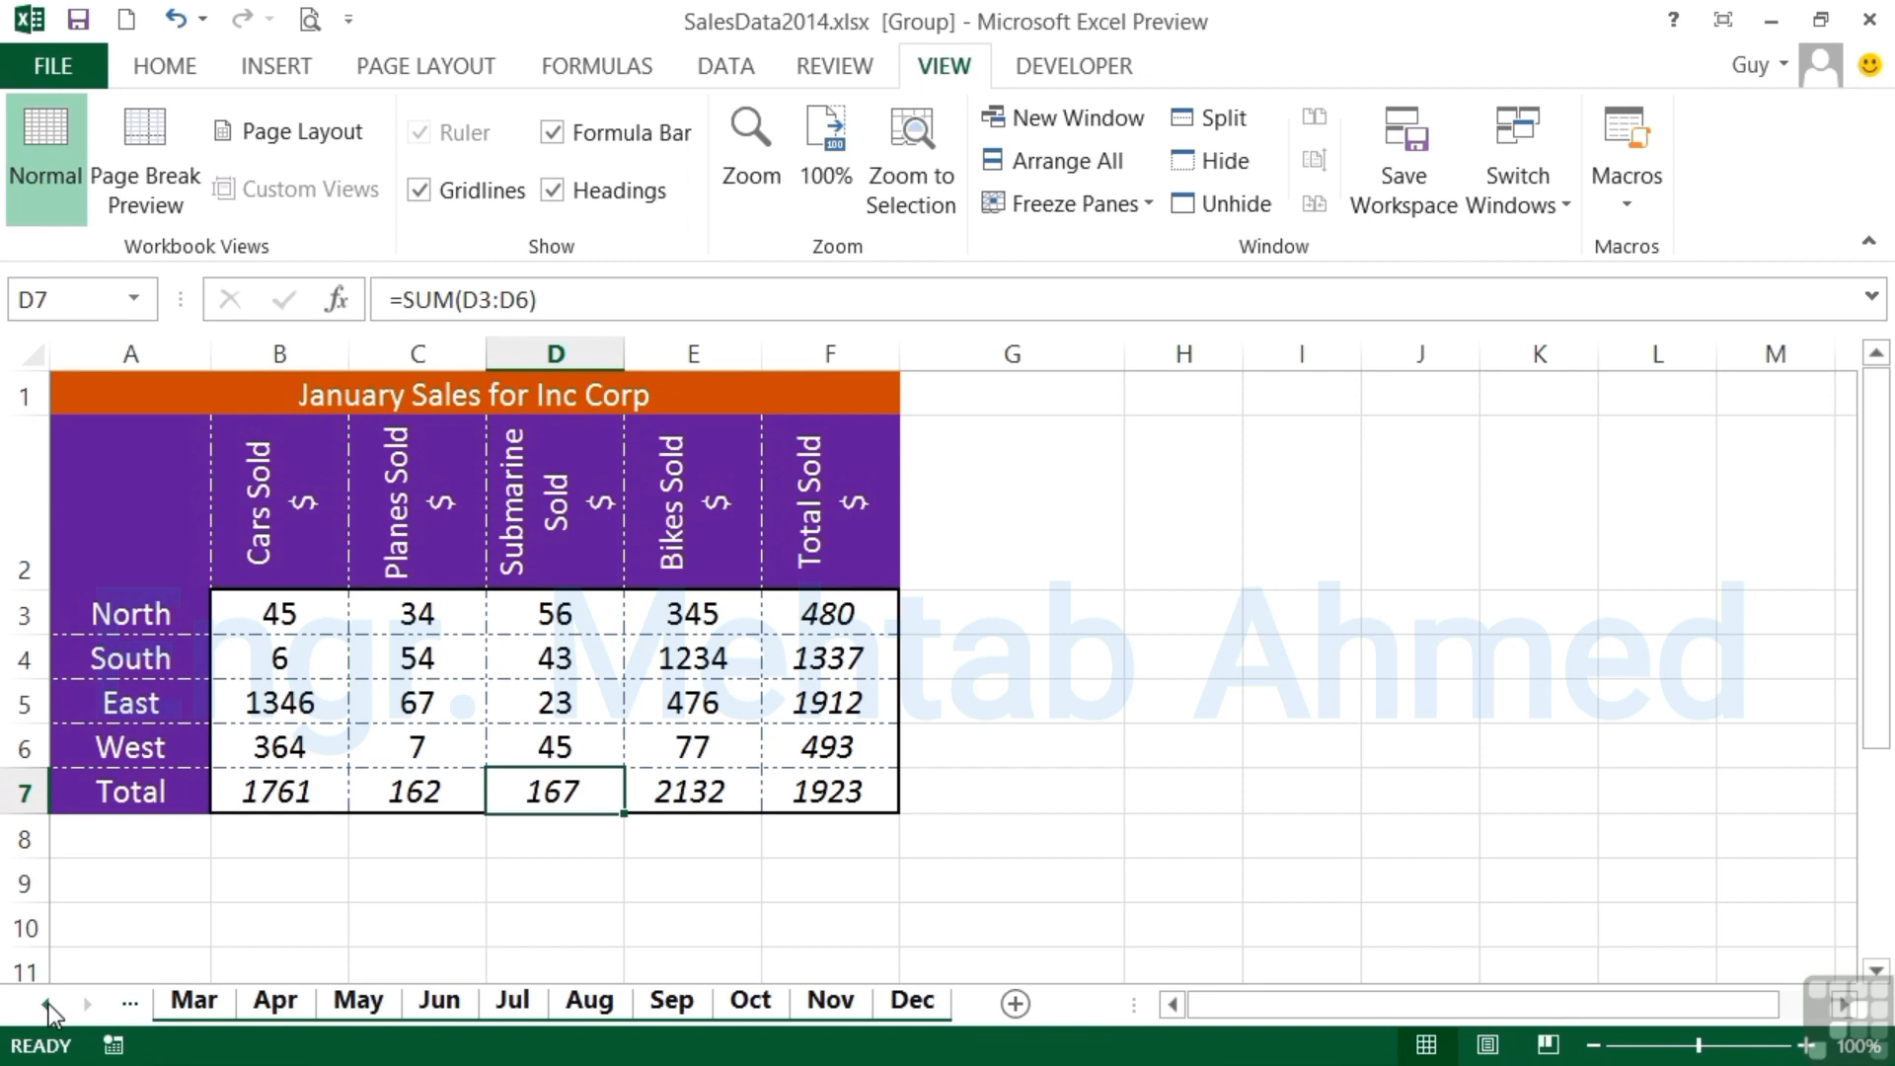
# - Go through the Feb through Sep worksheets to check the Submarine Sold column, its figures and its total
pyautogui.click(47, 1004)
pyautogui.click(46, 1004)
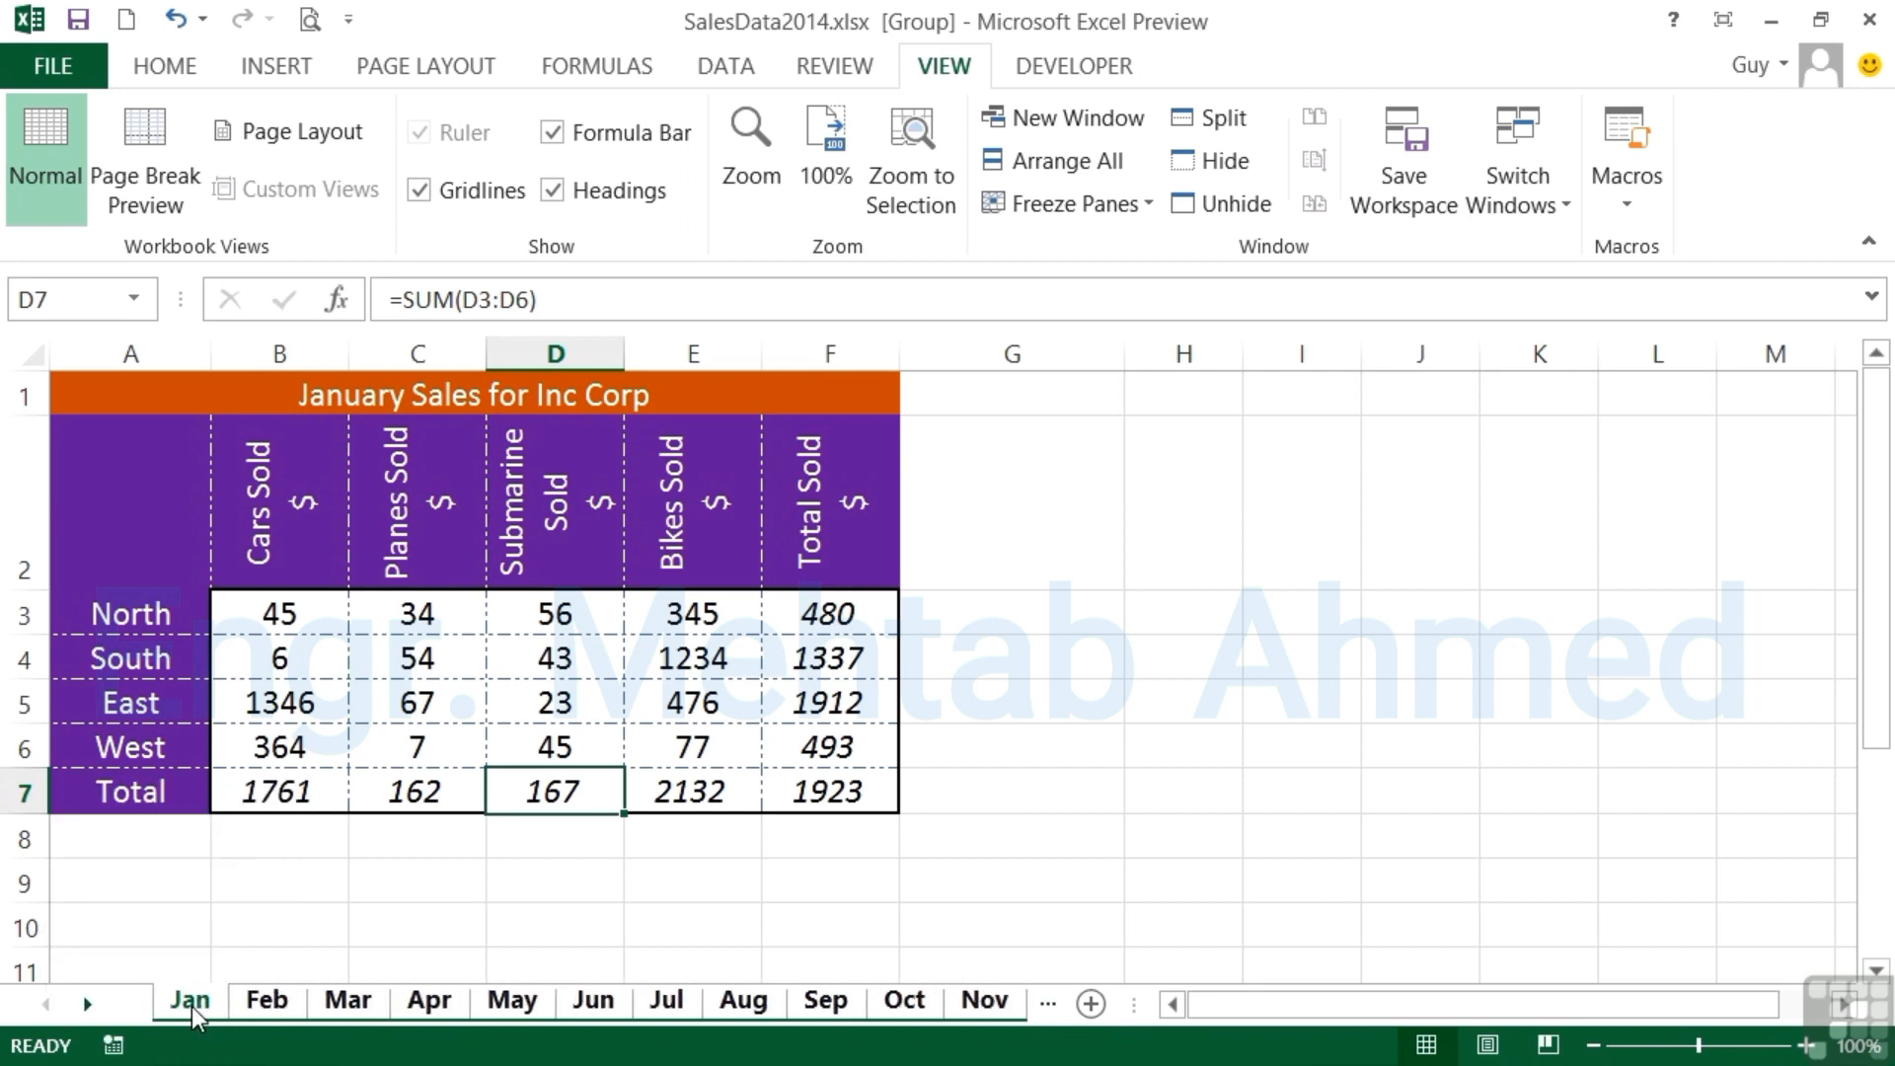
pyautogui.click(270, 1005)
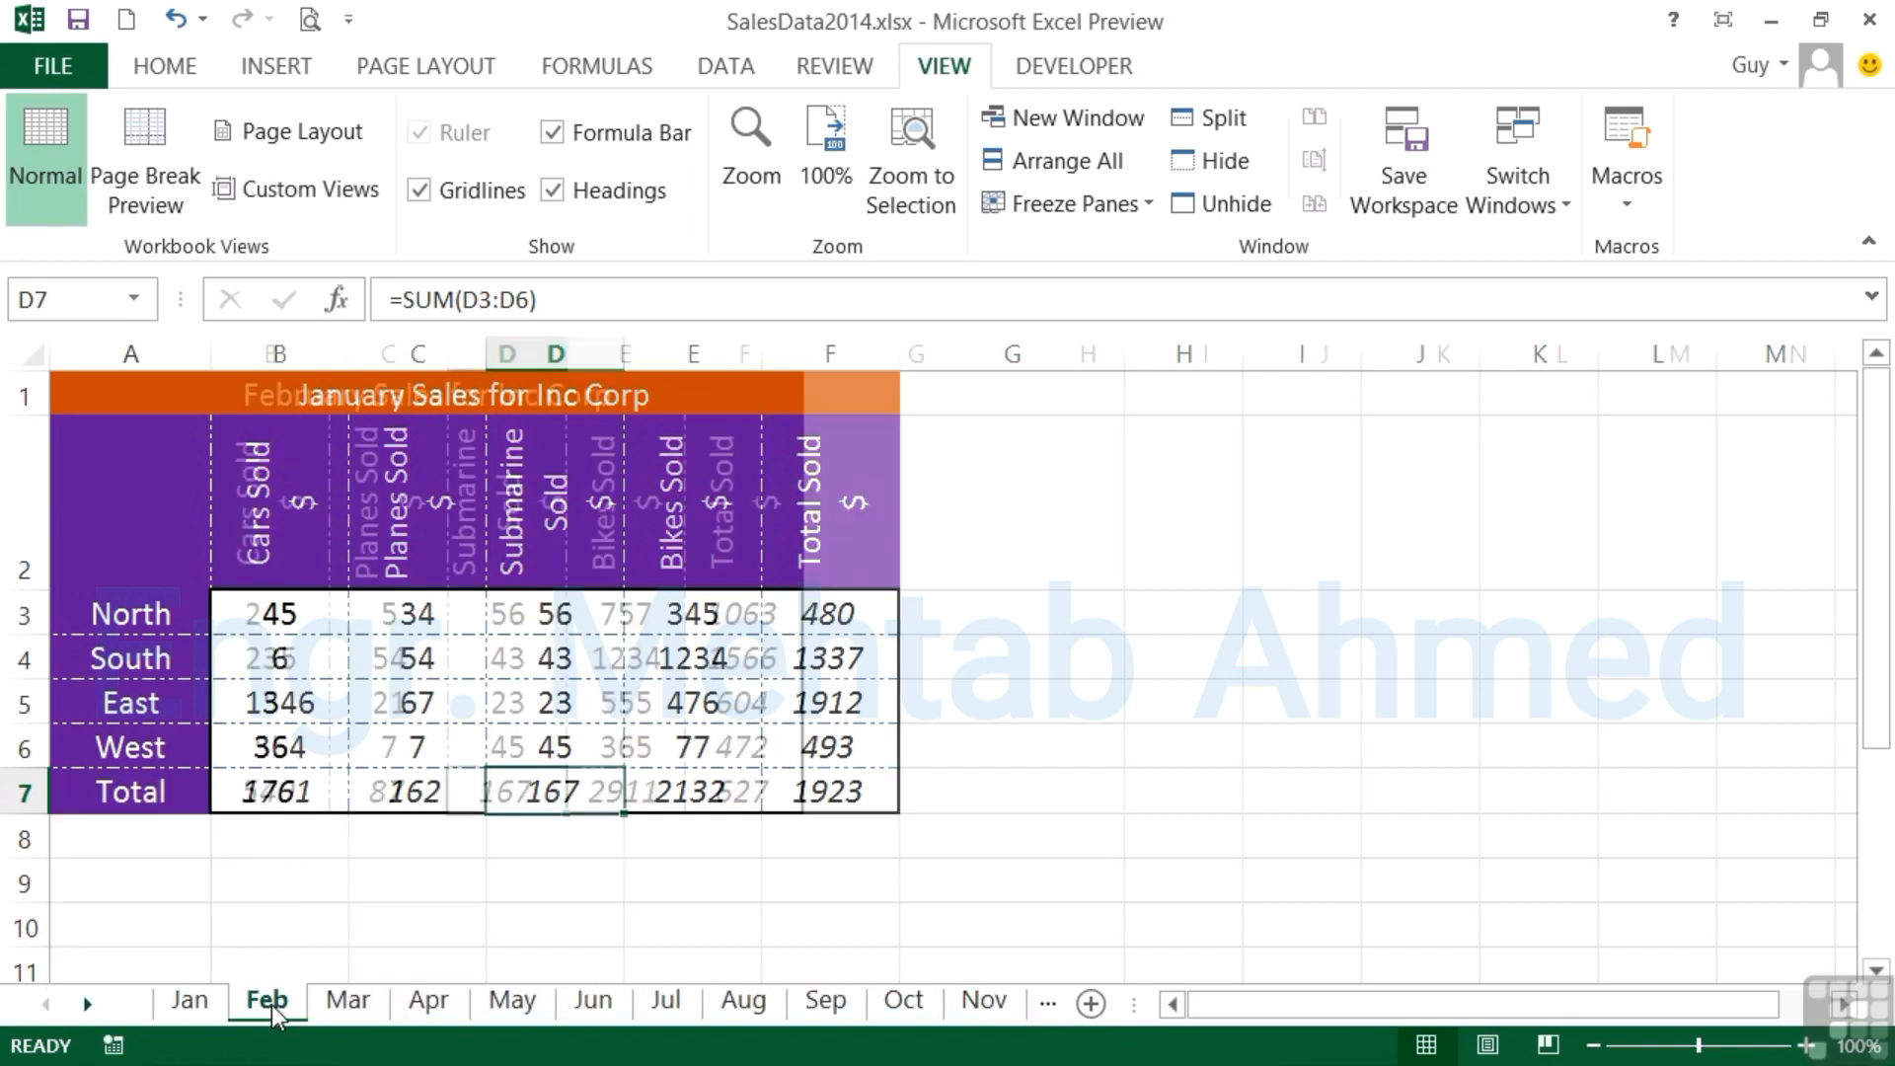
pyautogui.click(336, 1001)
pyautogui.click(439, 1011)
pyautogui.click(518, 1007)
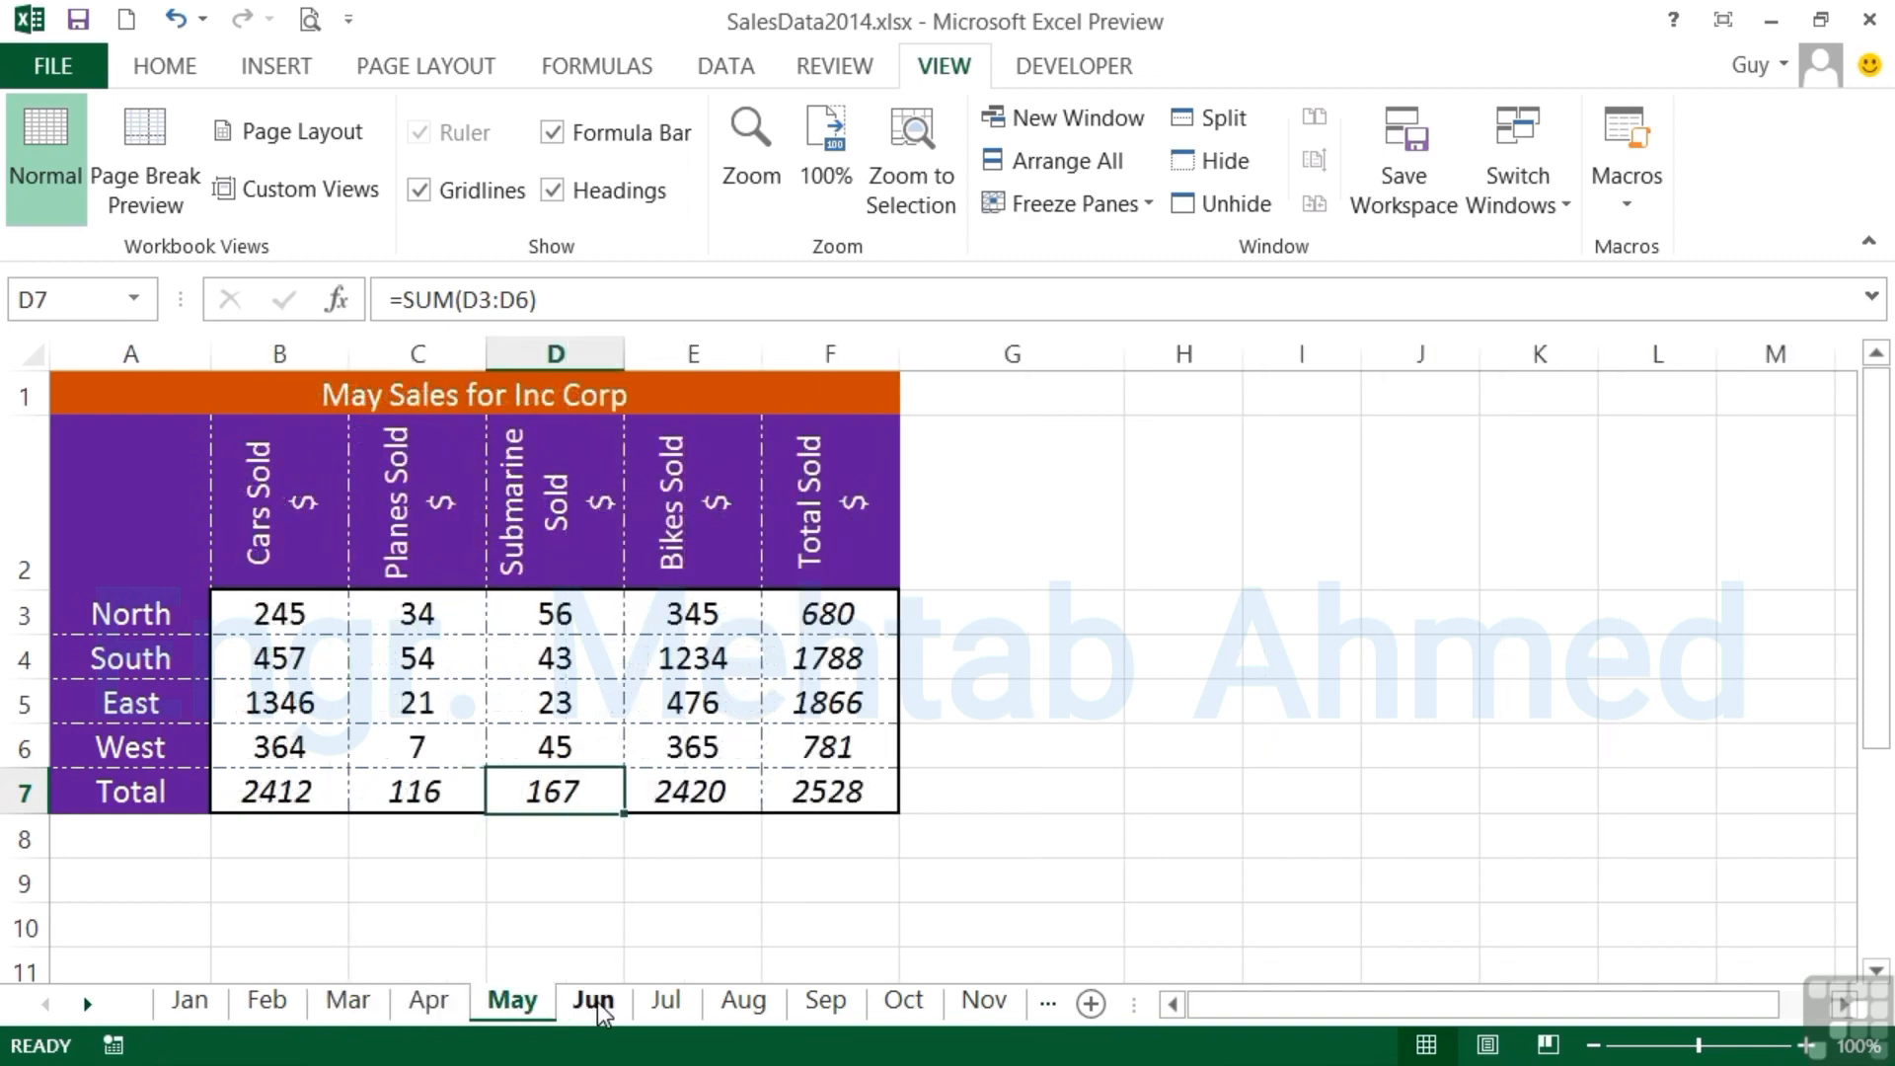
pyautogui.click(595, 1004)
pyautogui.click(681, 1004)
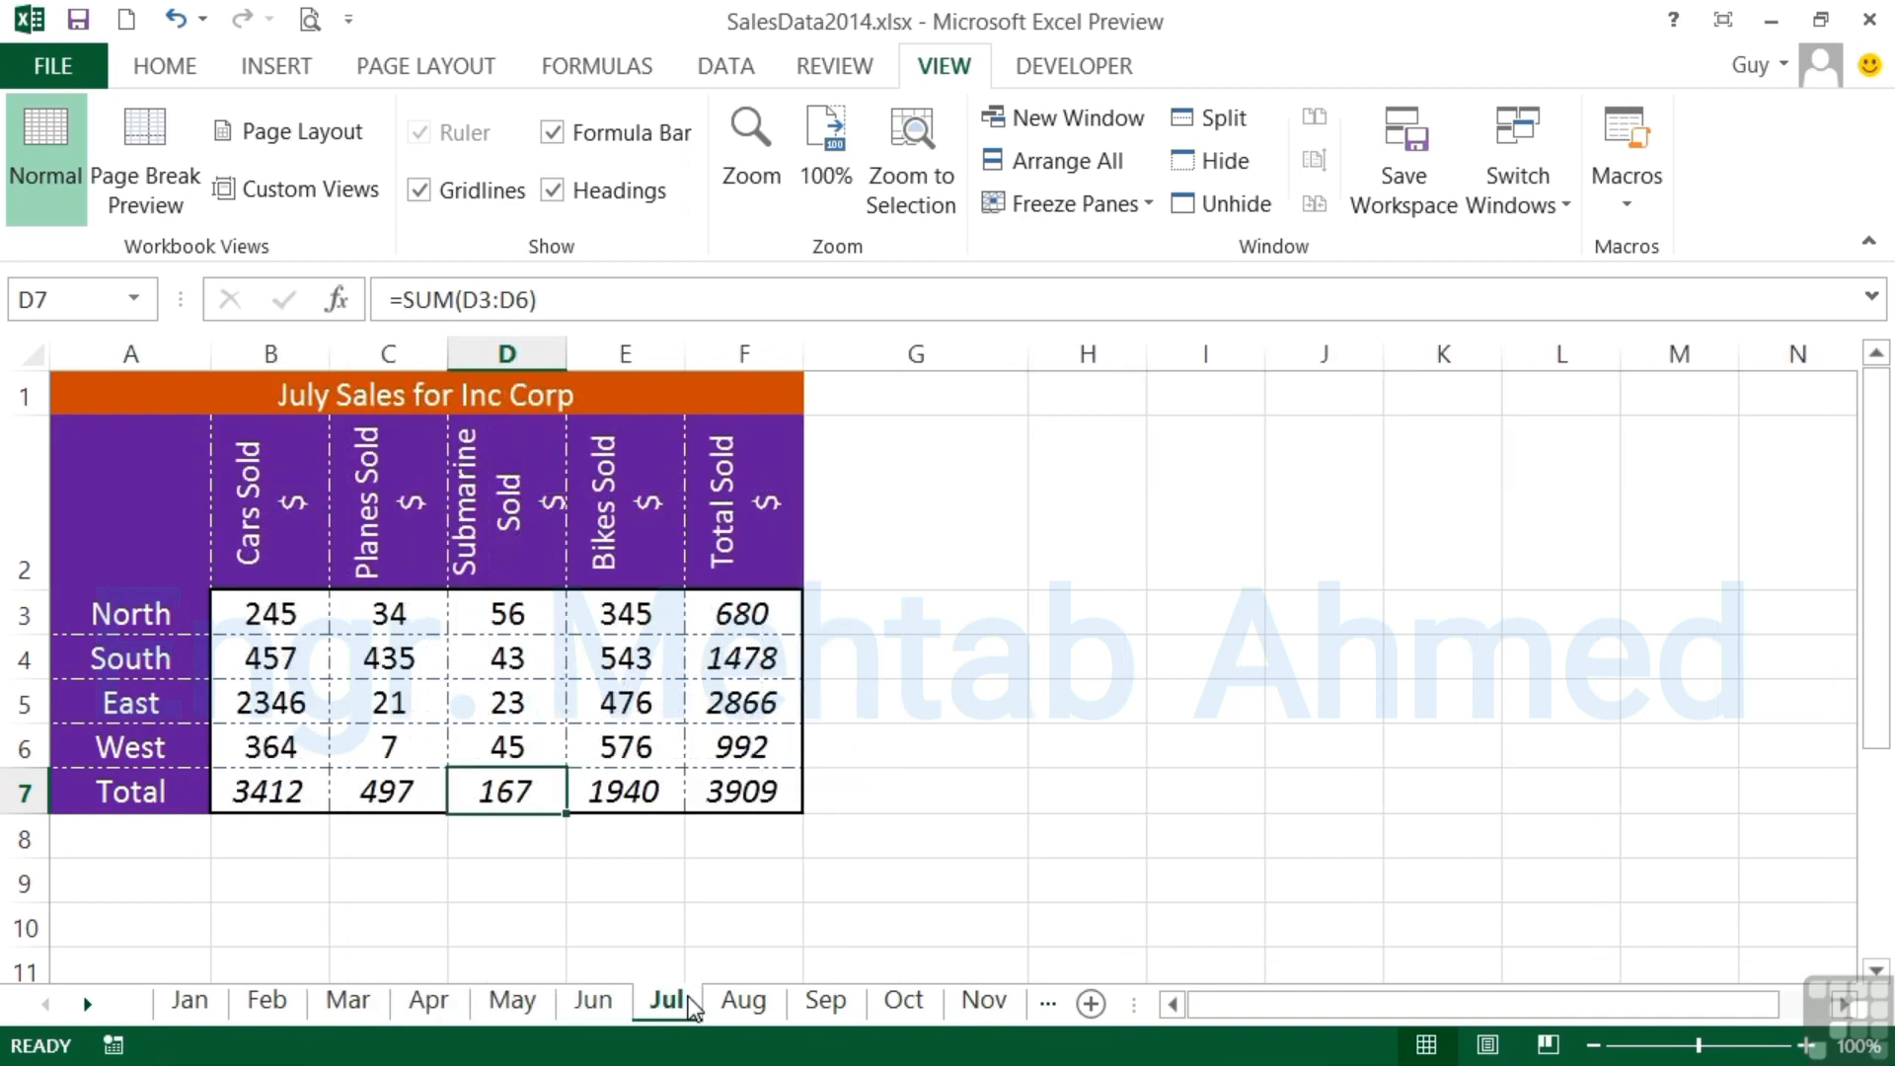
pyautogui.click(735, 1001)
pyautogui.click(824, 1001)
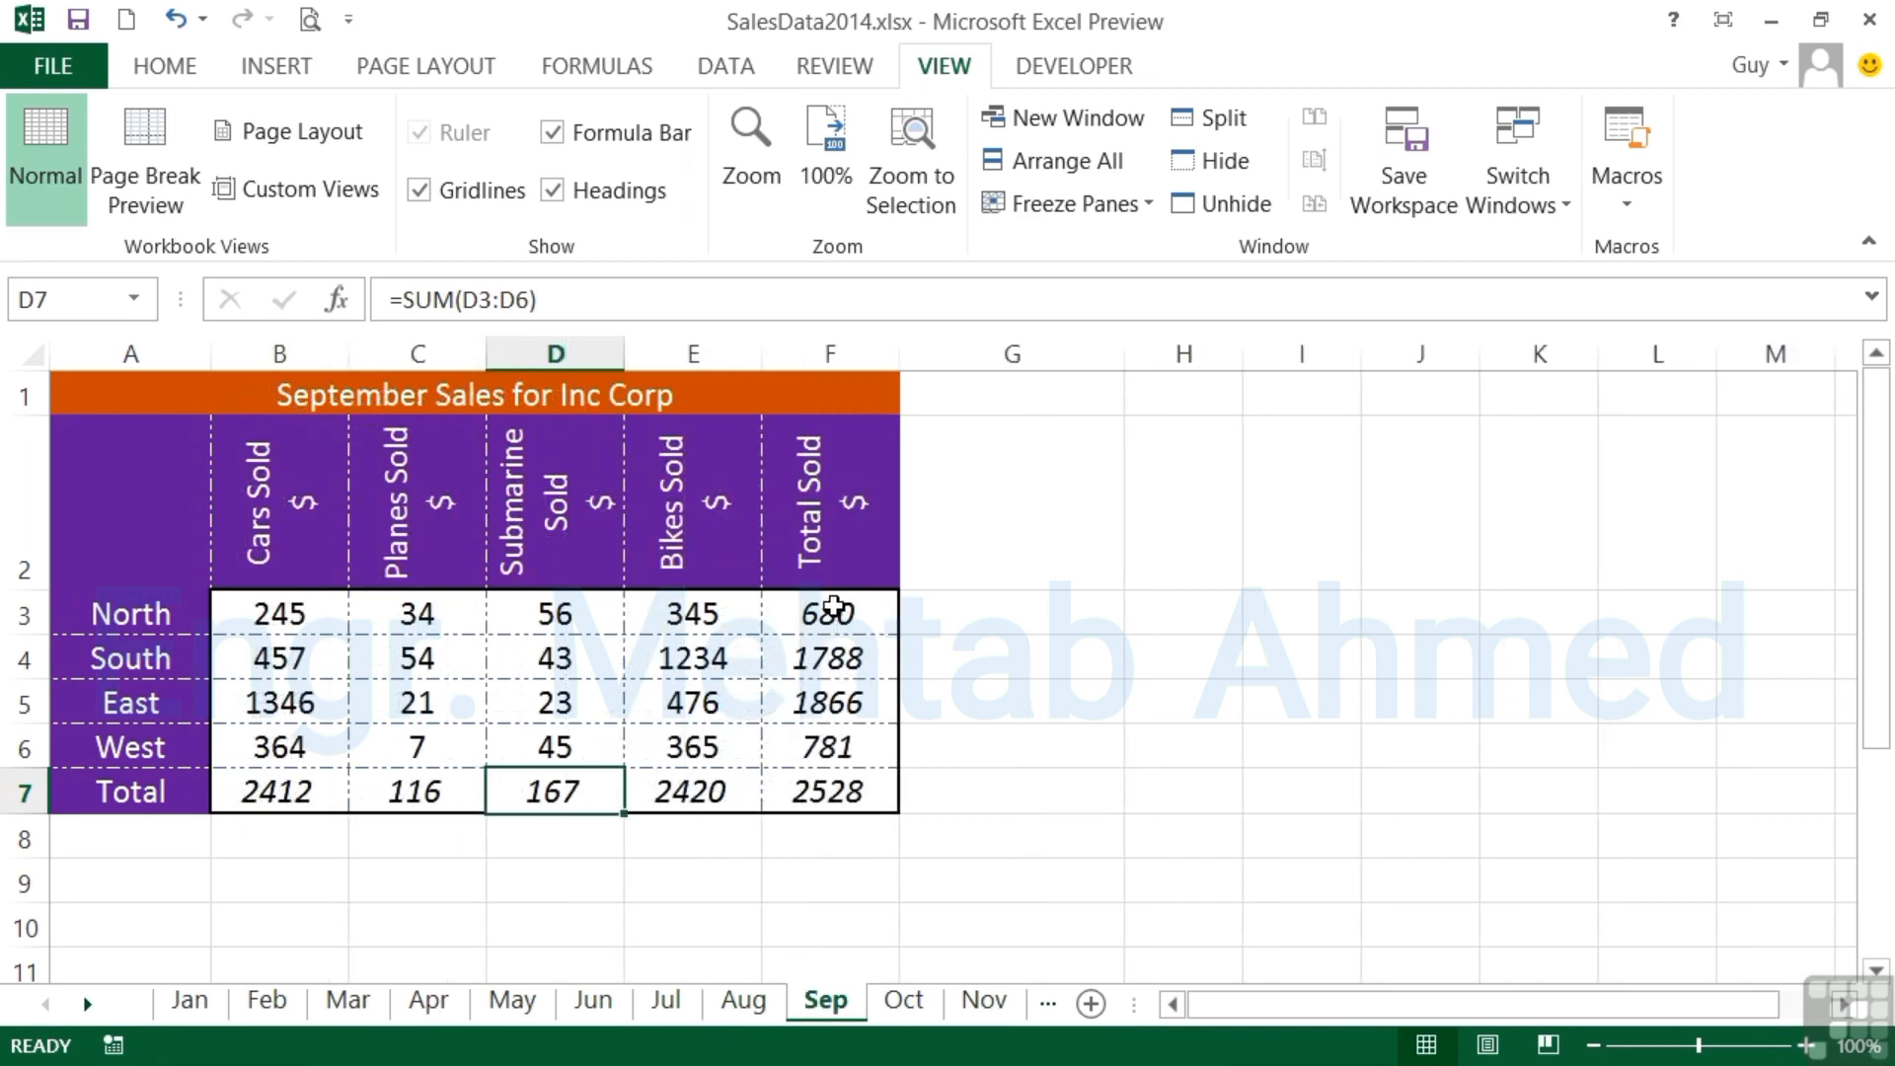
# - Inspect the SUM formula behind the North row's Total Sold value in F3 on the Sep worksheet
pyautogui.click(834, 606)
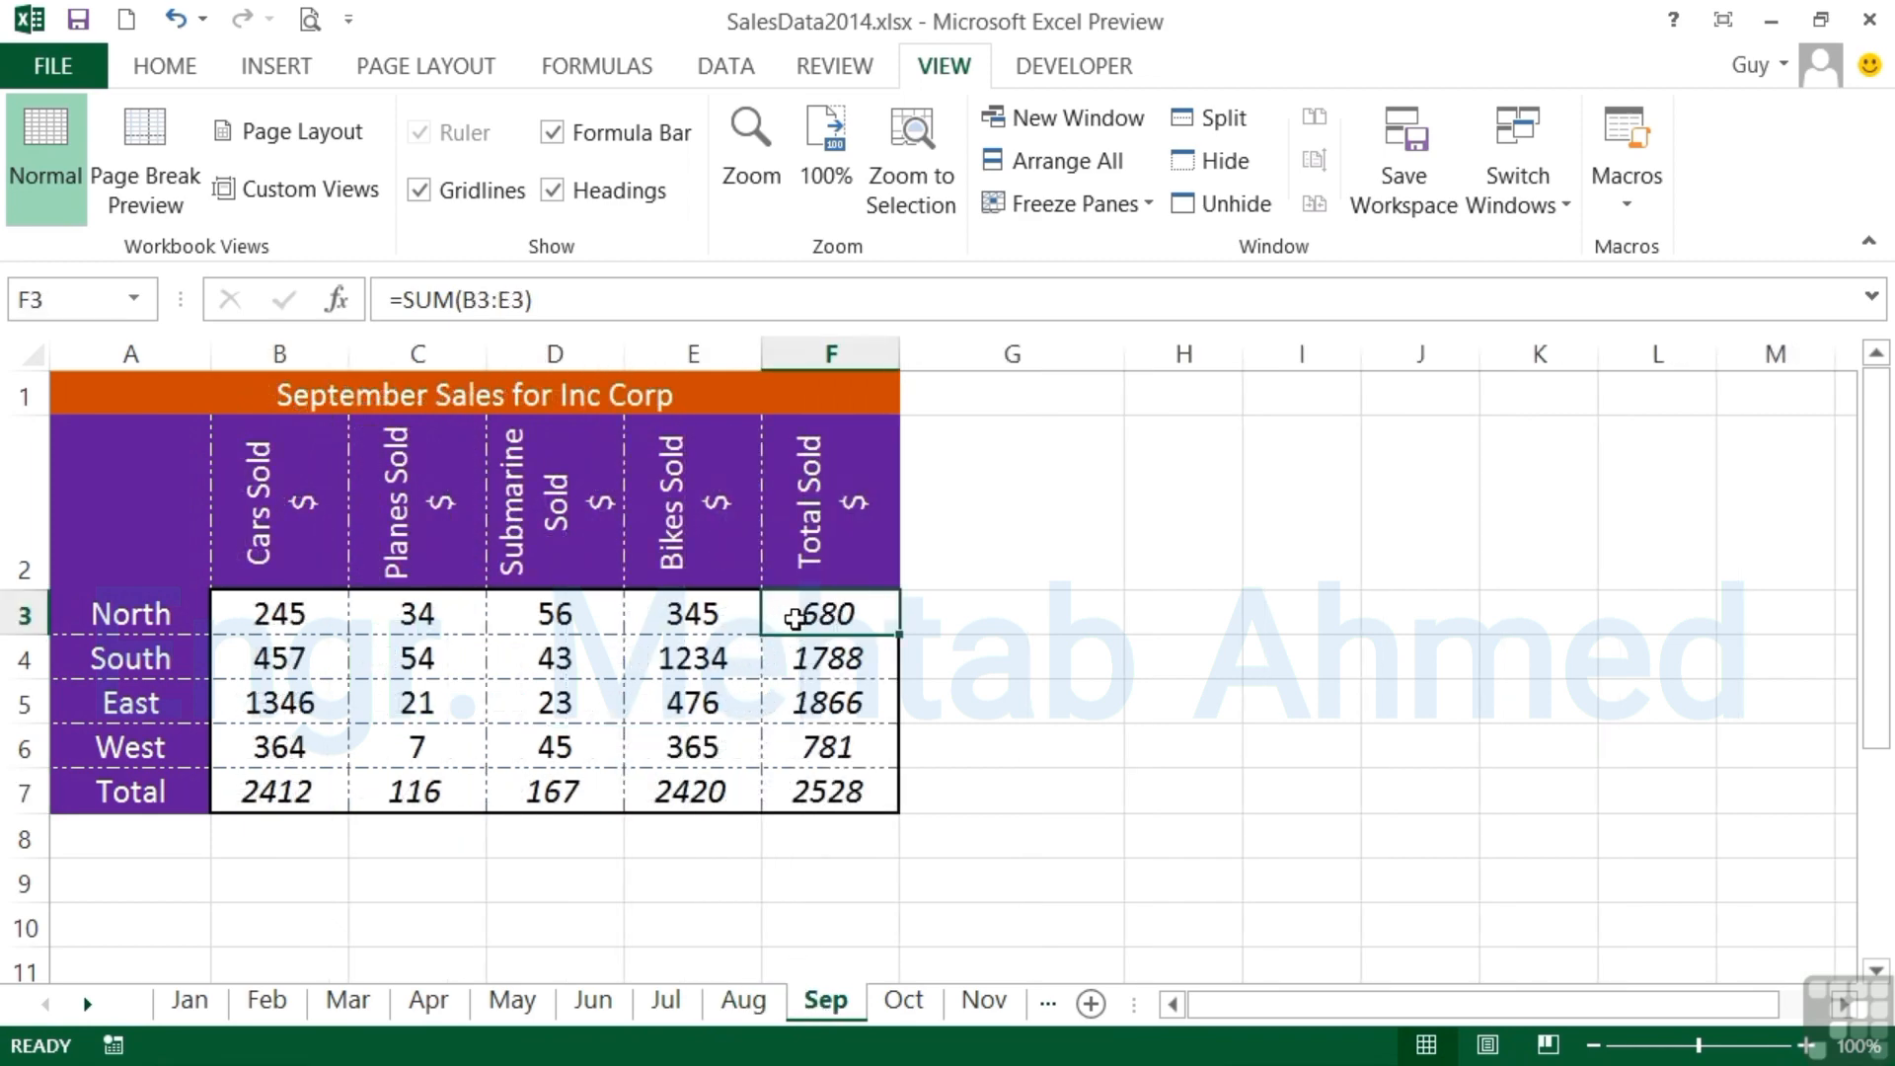
pyautogui.doubleClick(795, 619)
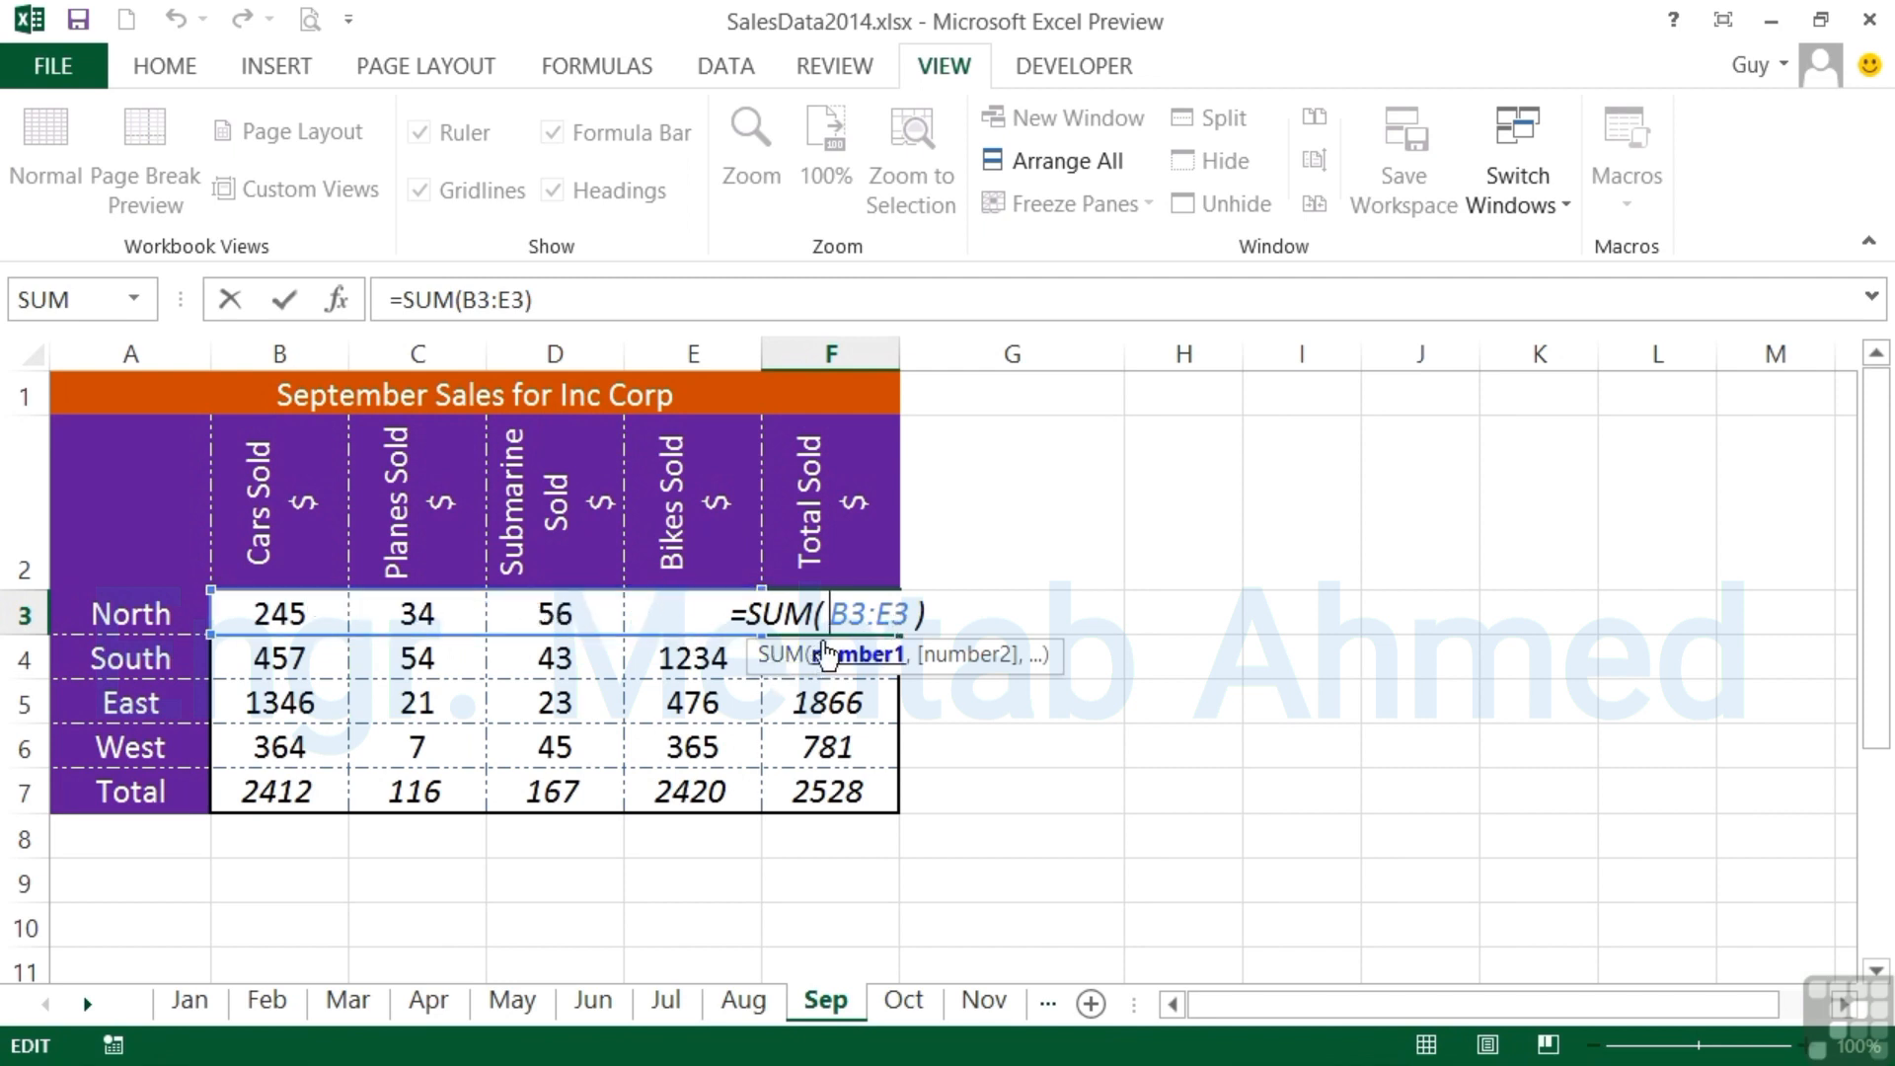
pyautogui.press('Return')
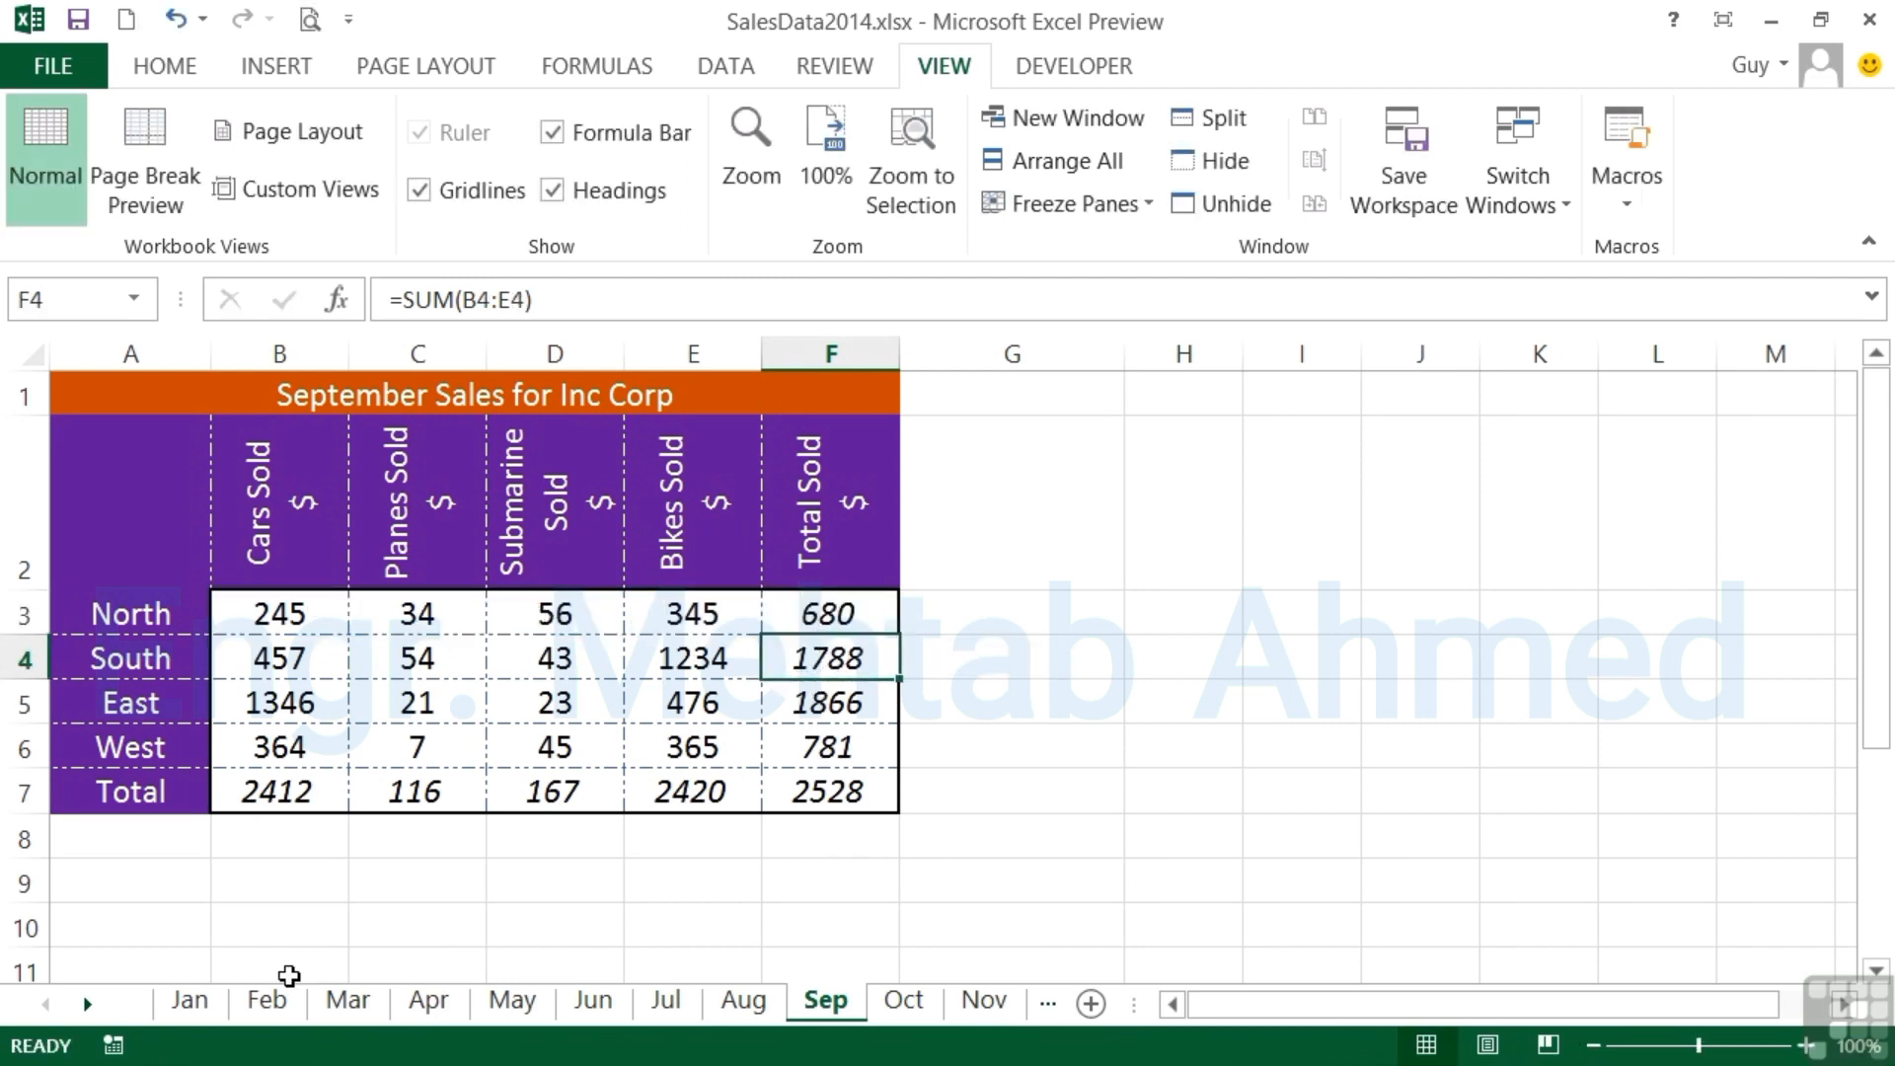
# - Set the South figure for Submarine Sold in D4 to 65 on the Mar worksheet only
pyautogui.click(269, 999)
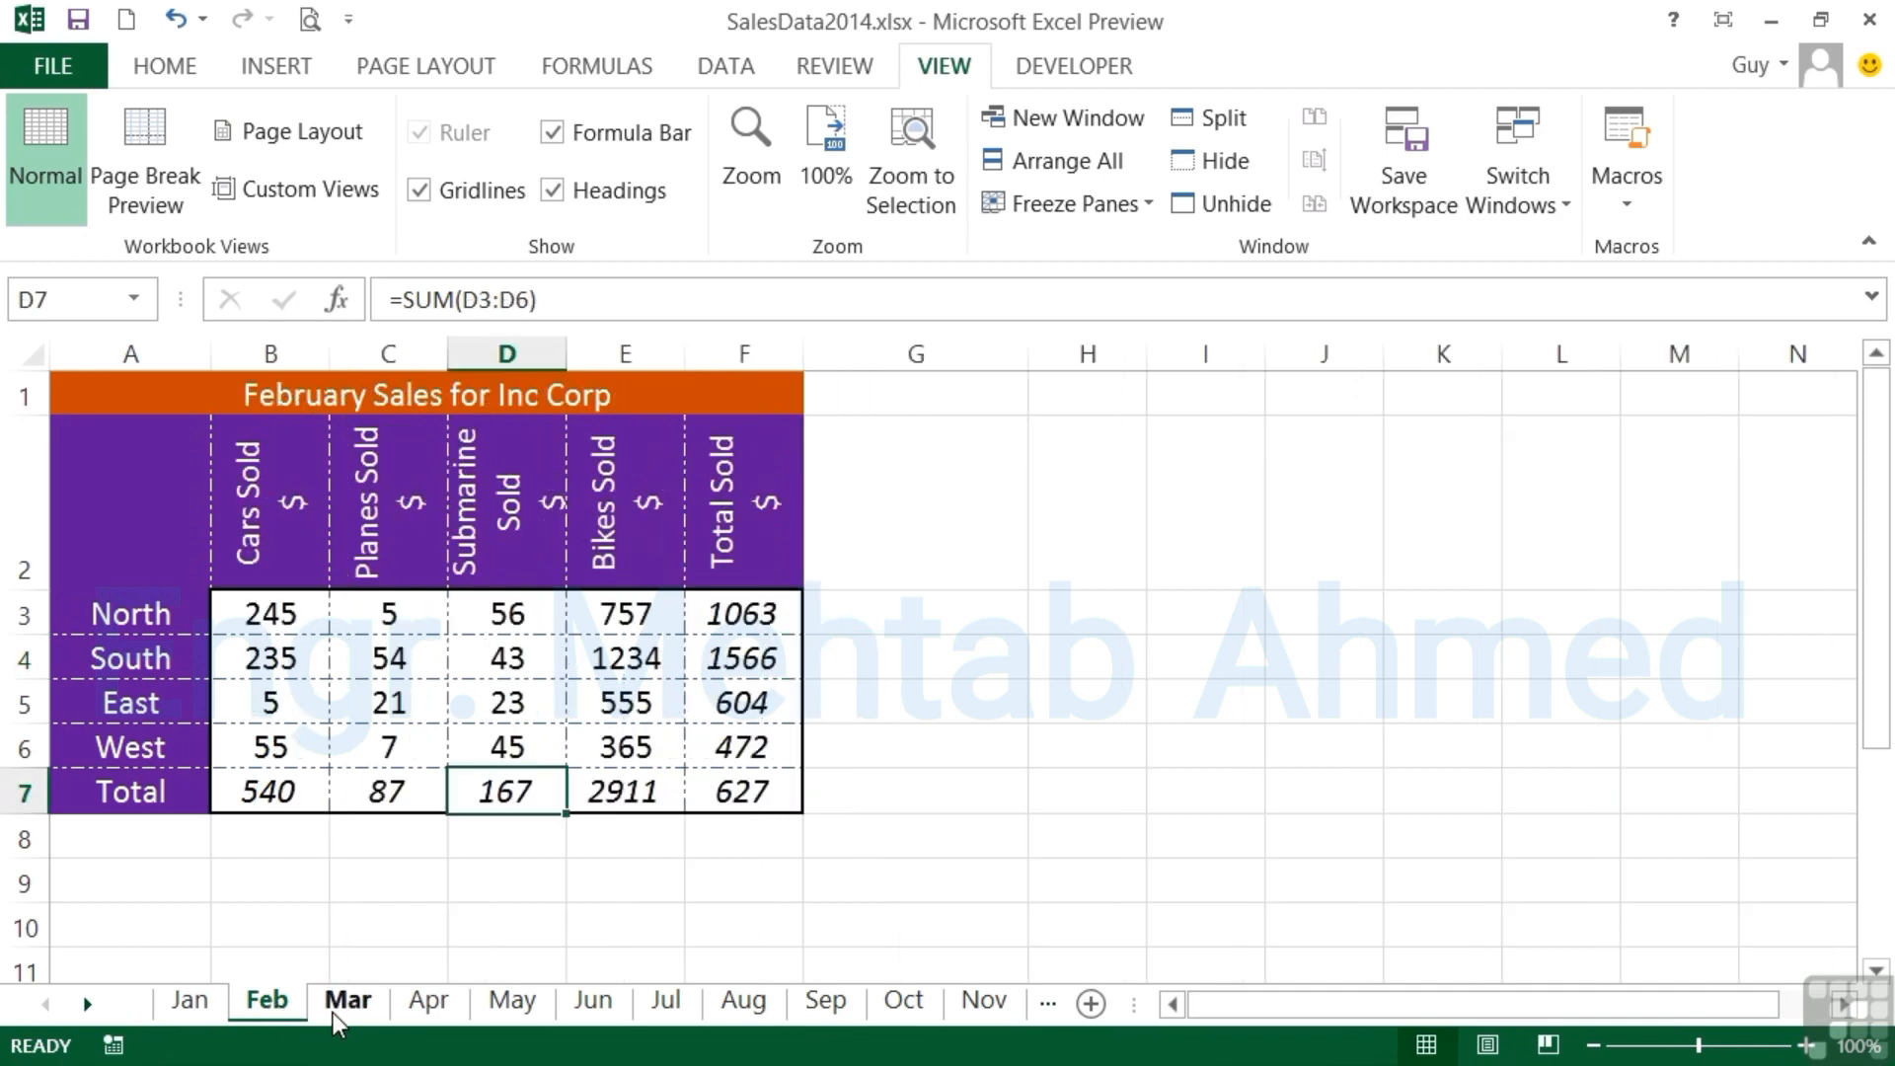
pyautogui.click(334, 1013)
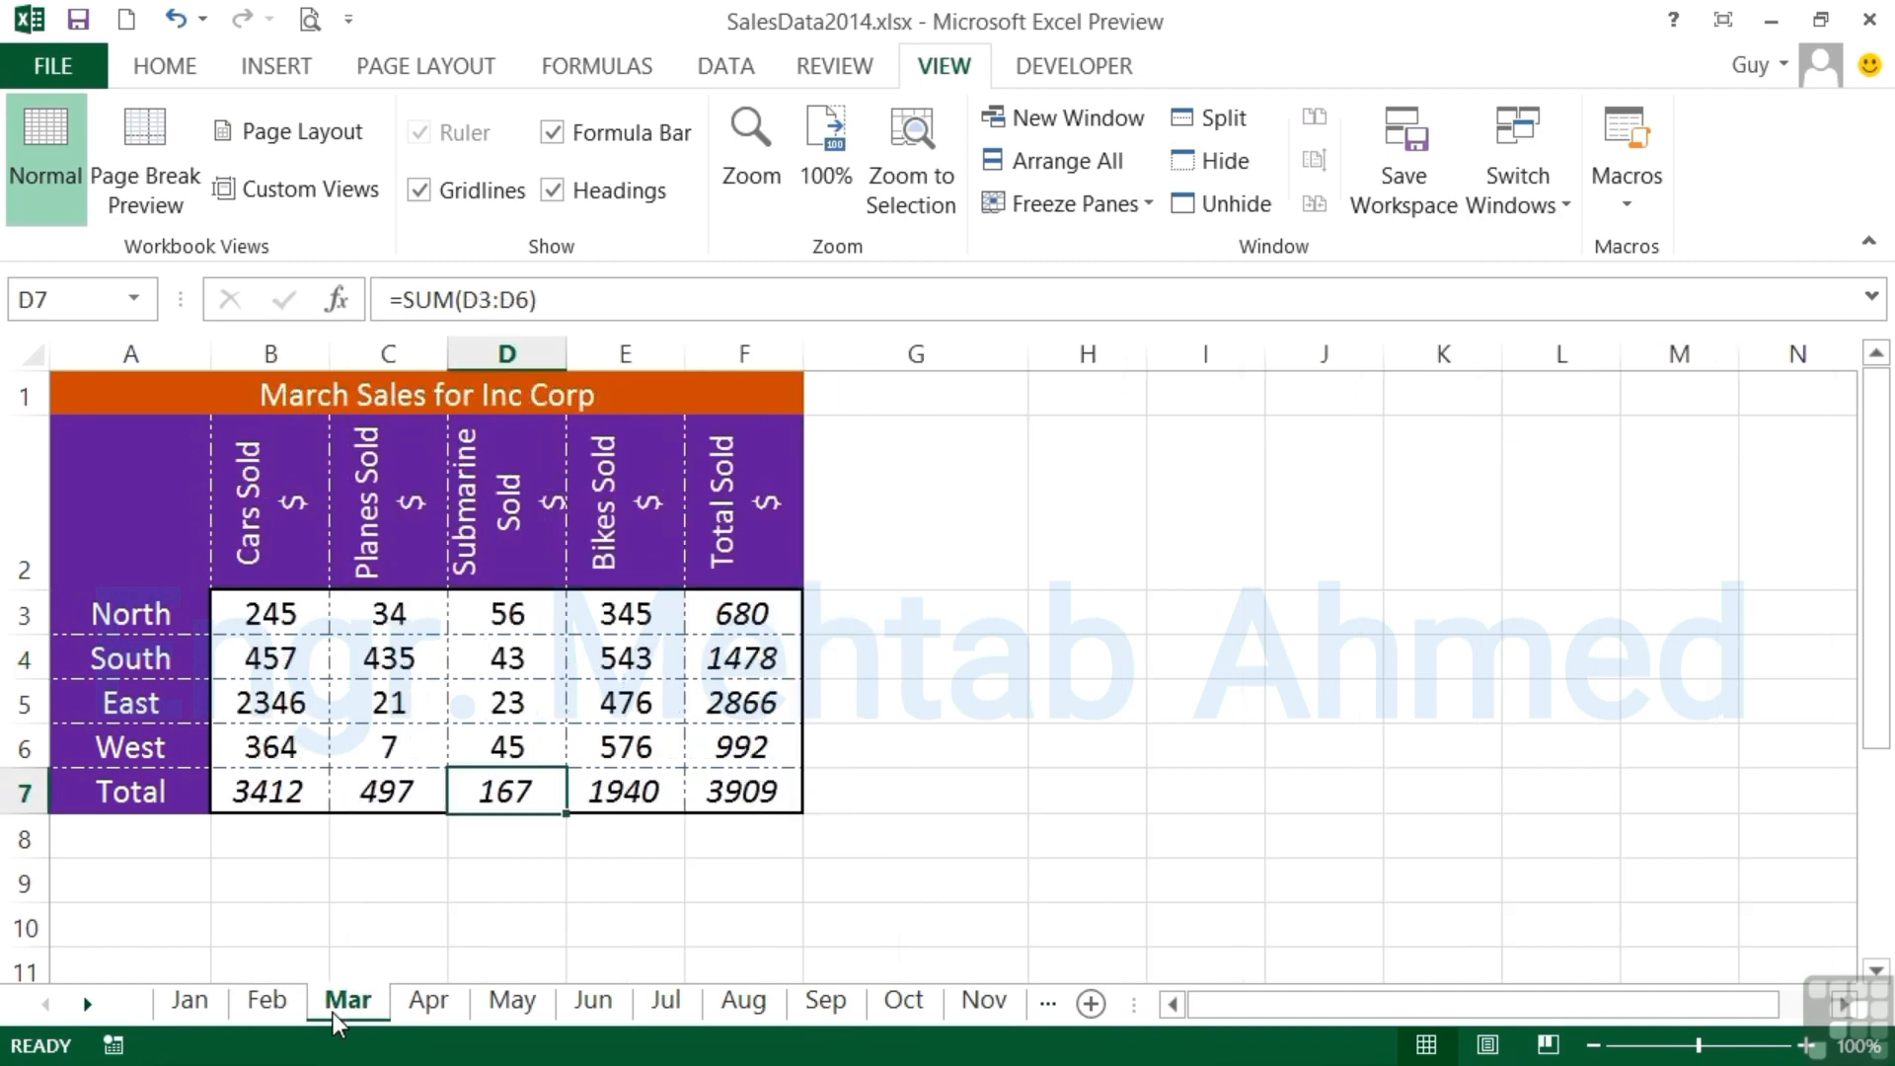
pyautogui.click(531, 654)
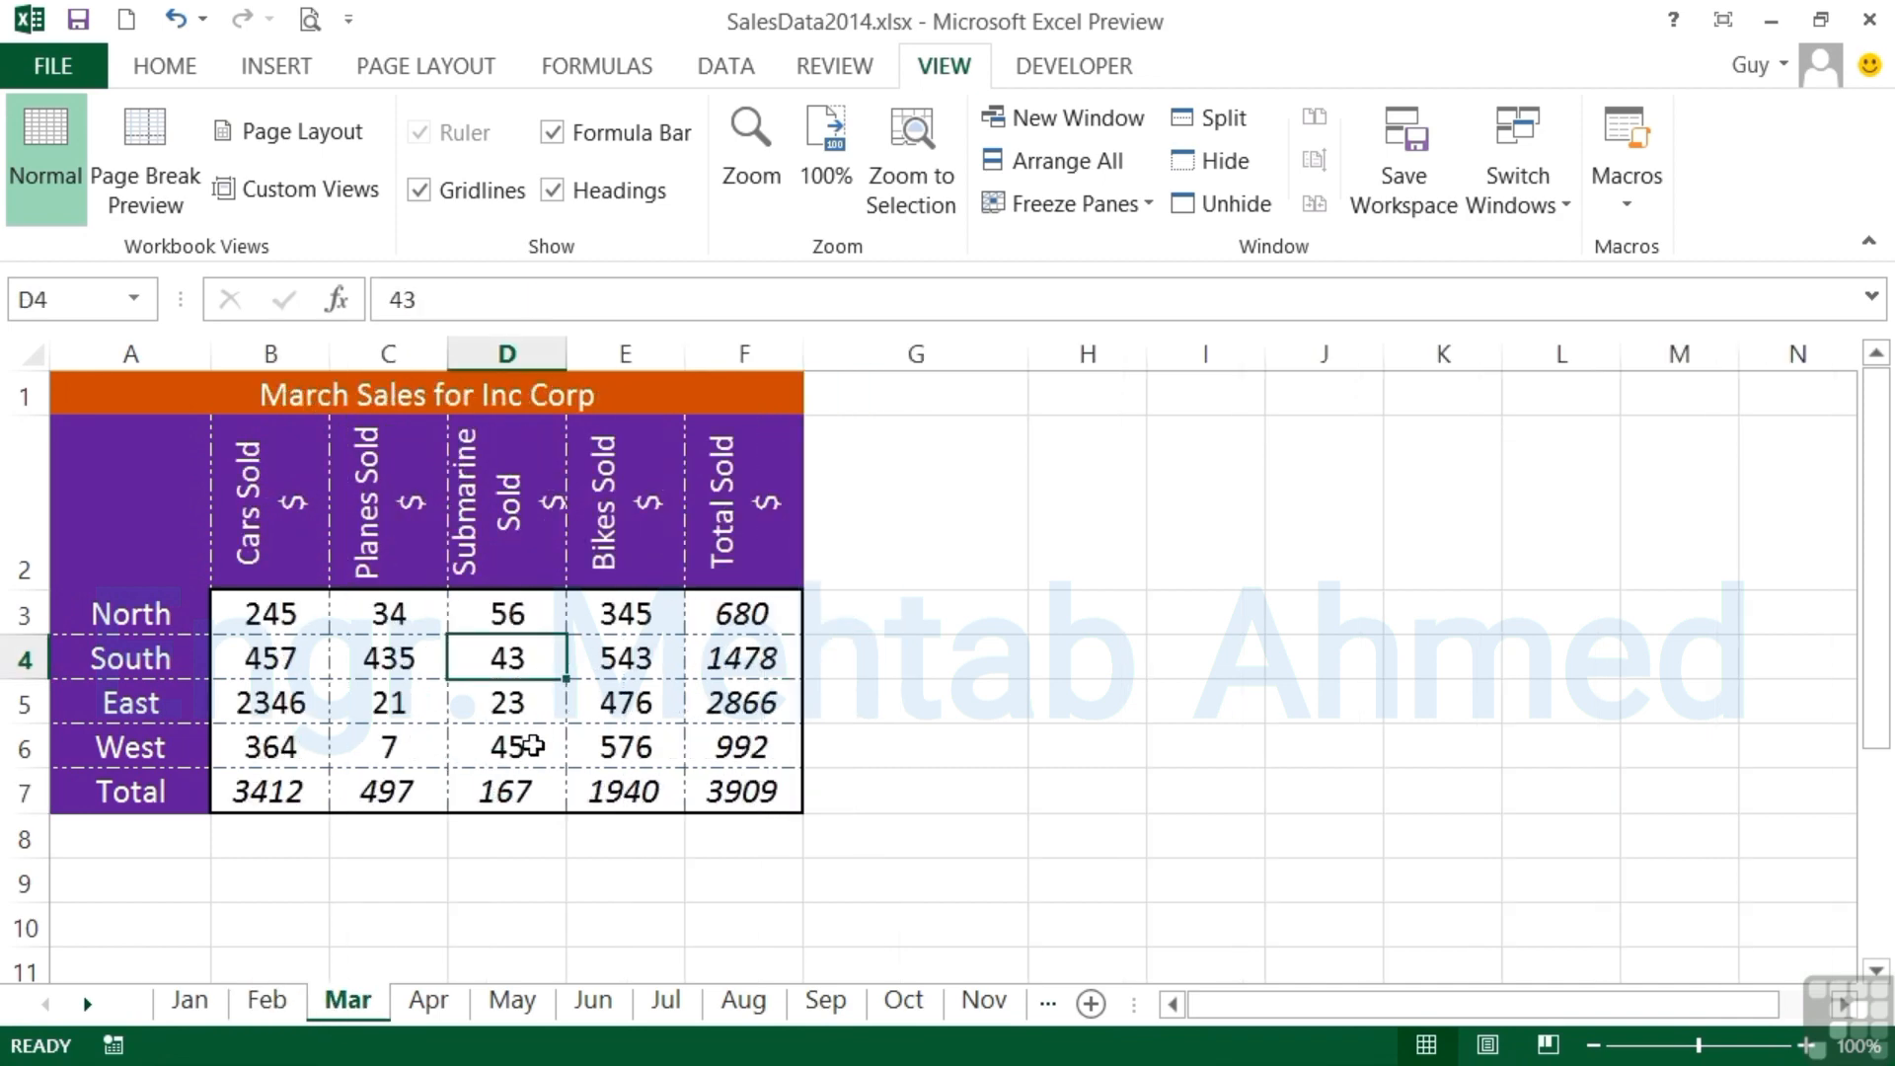
pyautogui.write('65')
pyautogui.press('Return')
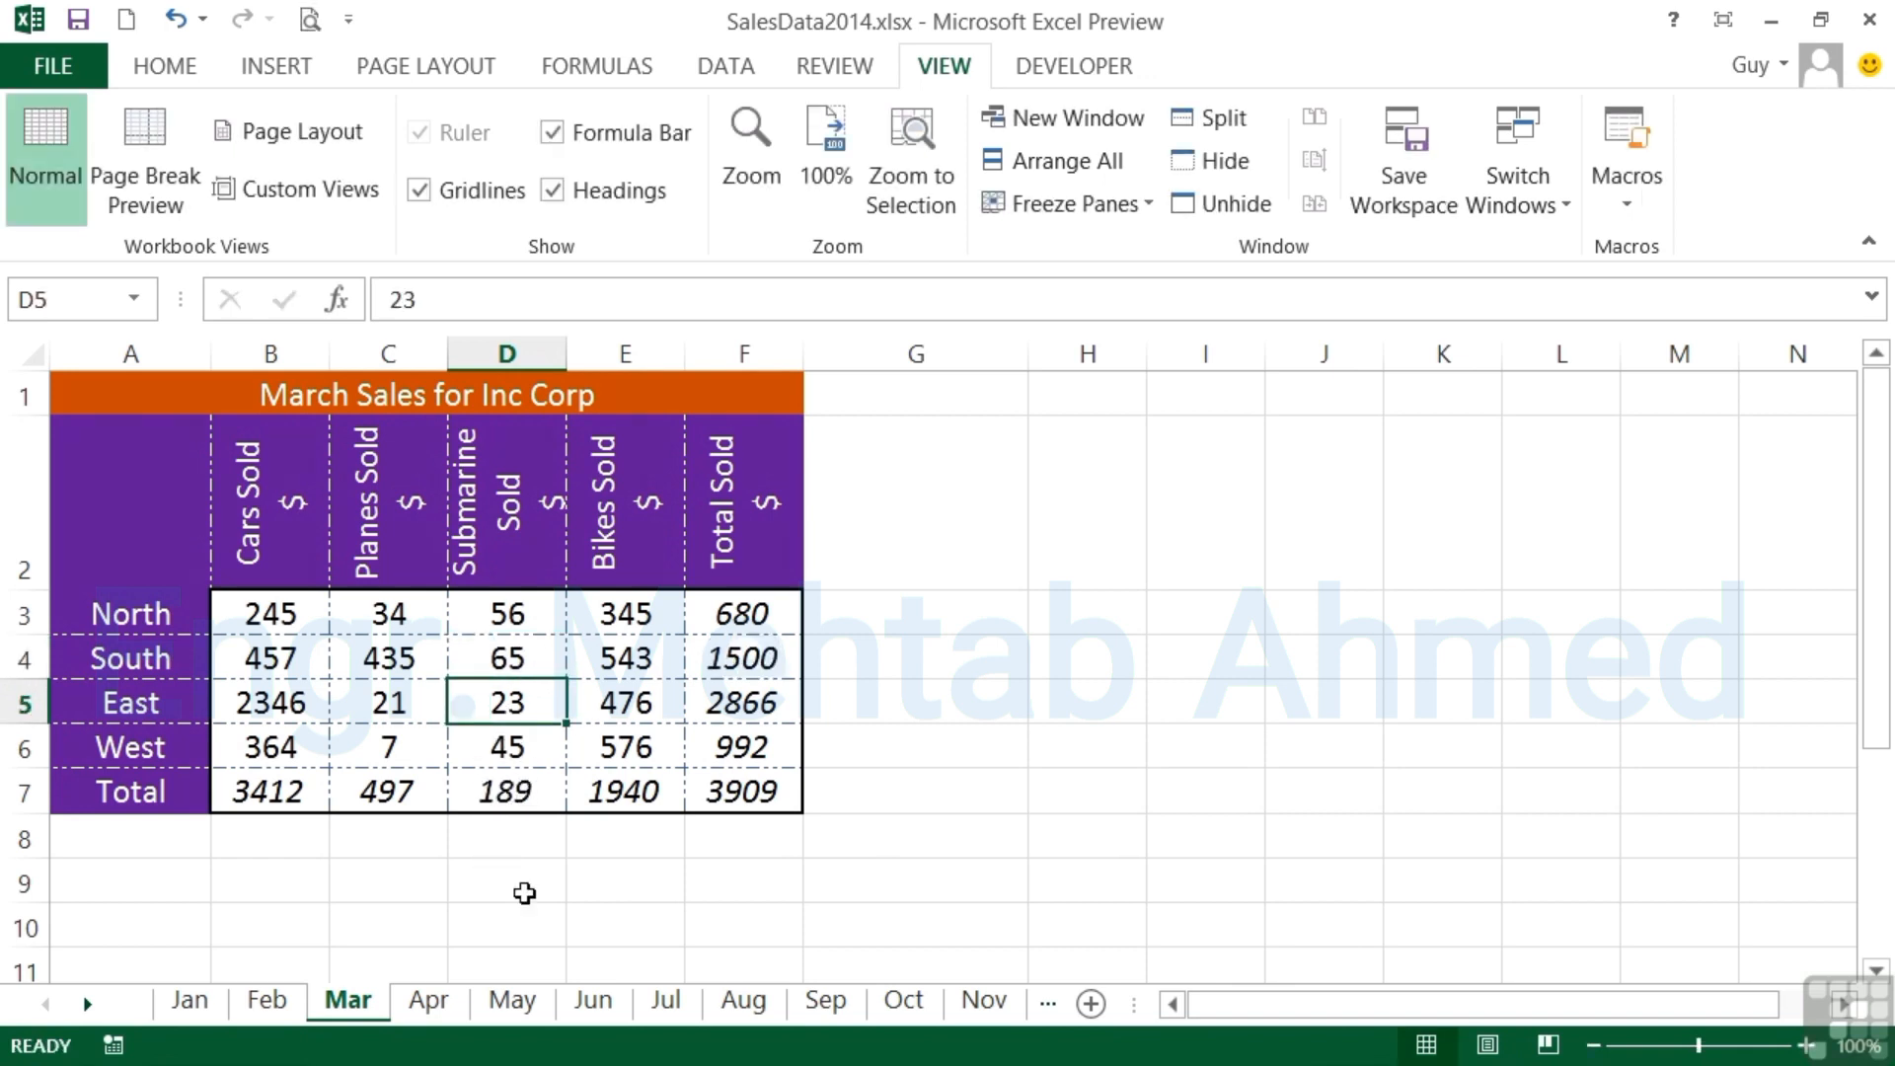
# - Set the East figure for Submarine Sold in D5 to 123 on the Jun worksheet
pyautogui.click(577, 1002)
pyautogui.click(504, 709)
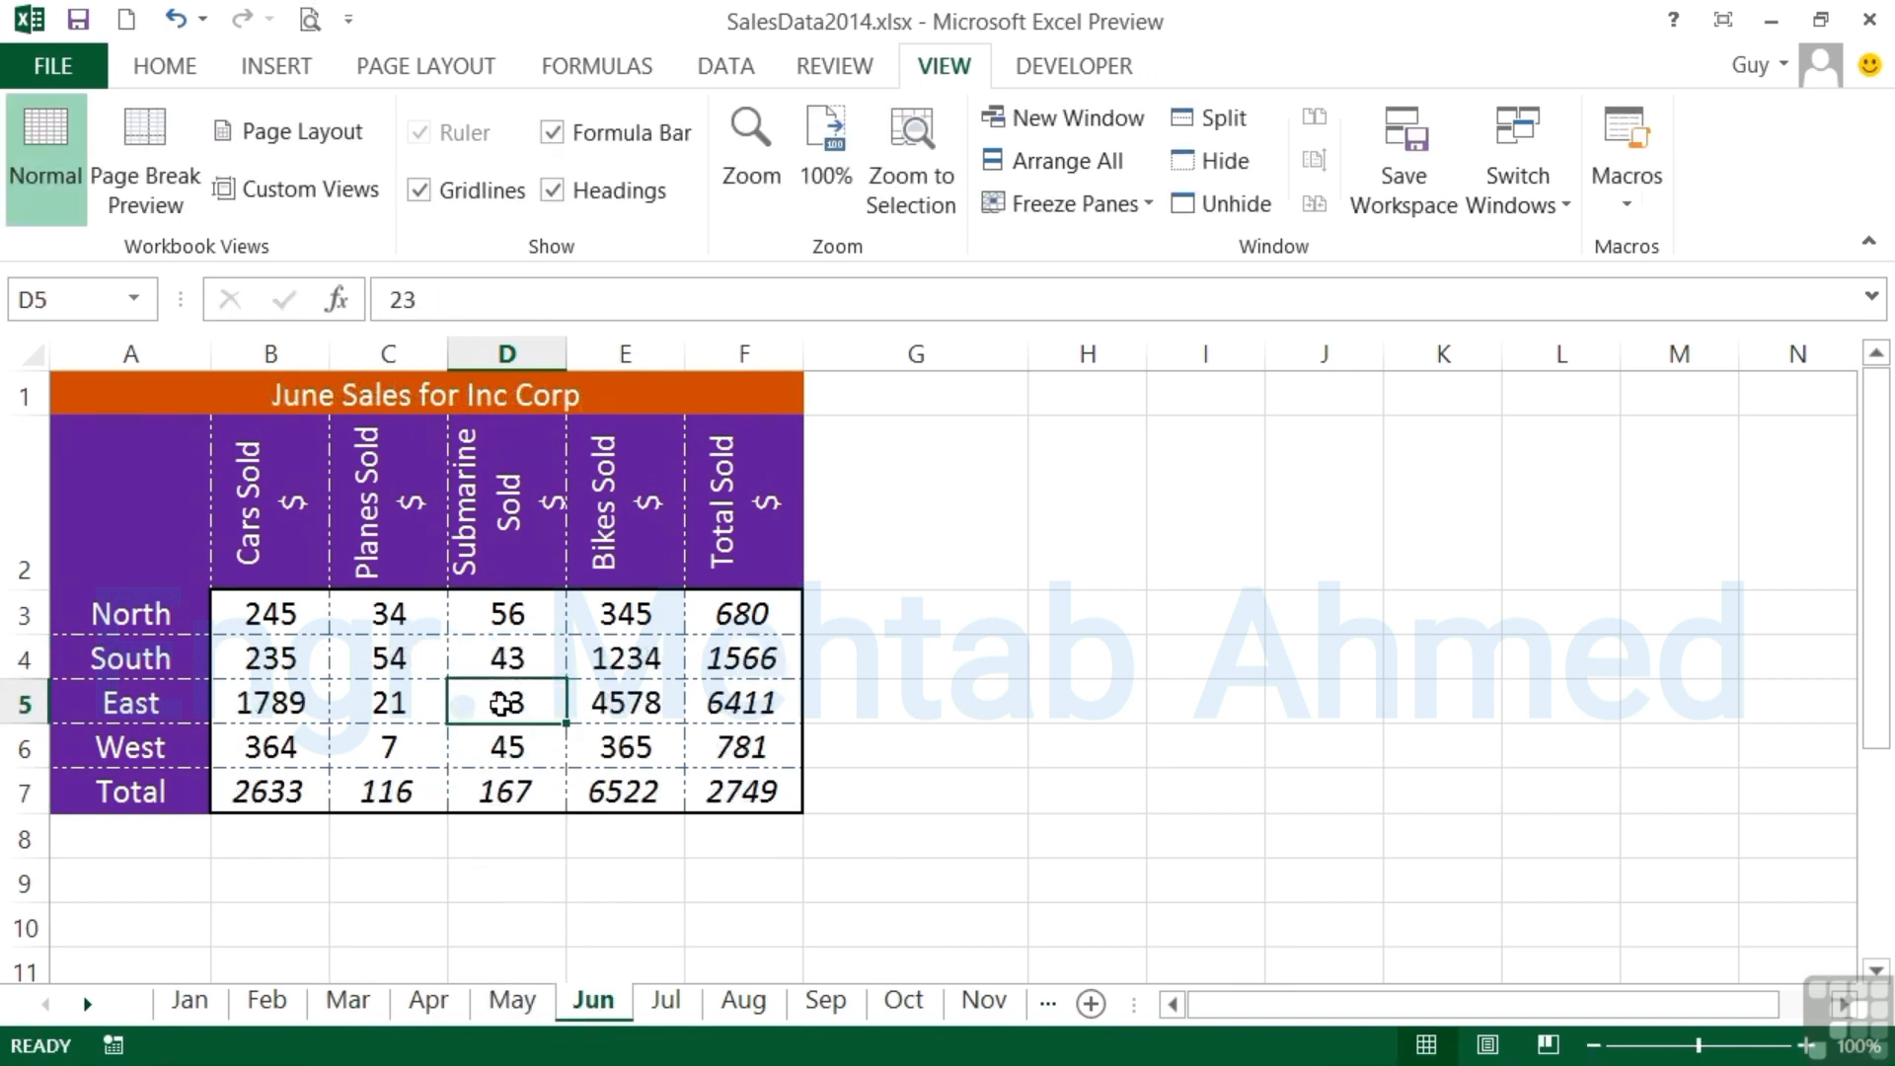
pyautogui.write('123')
pyautogui.press('Return')
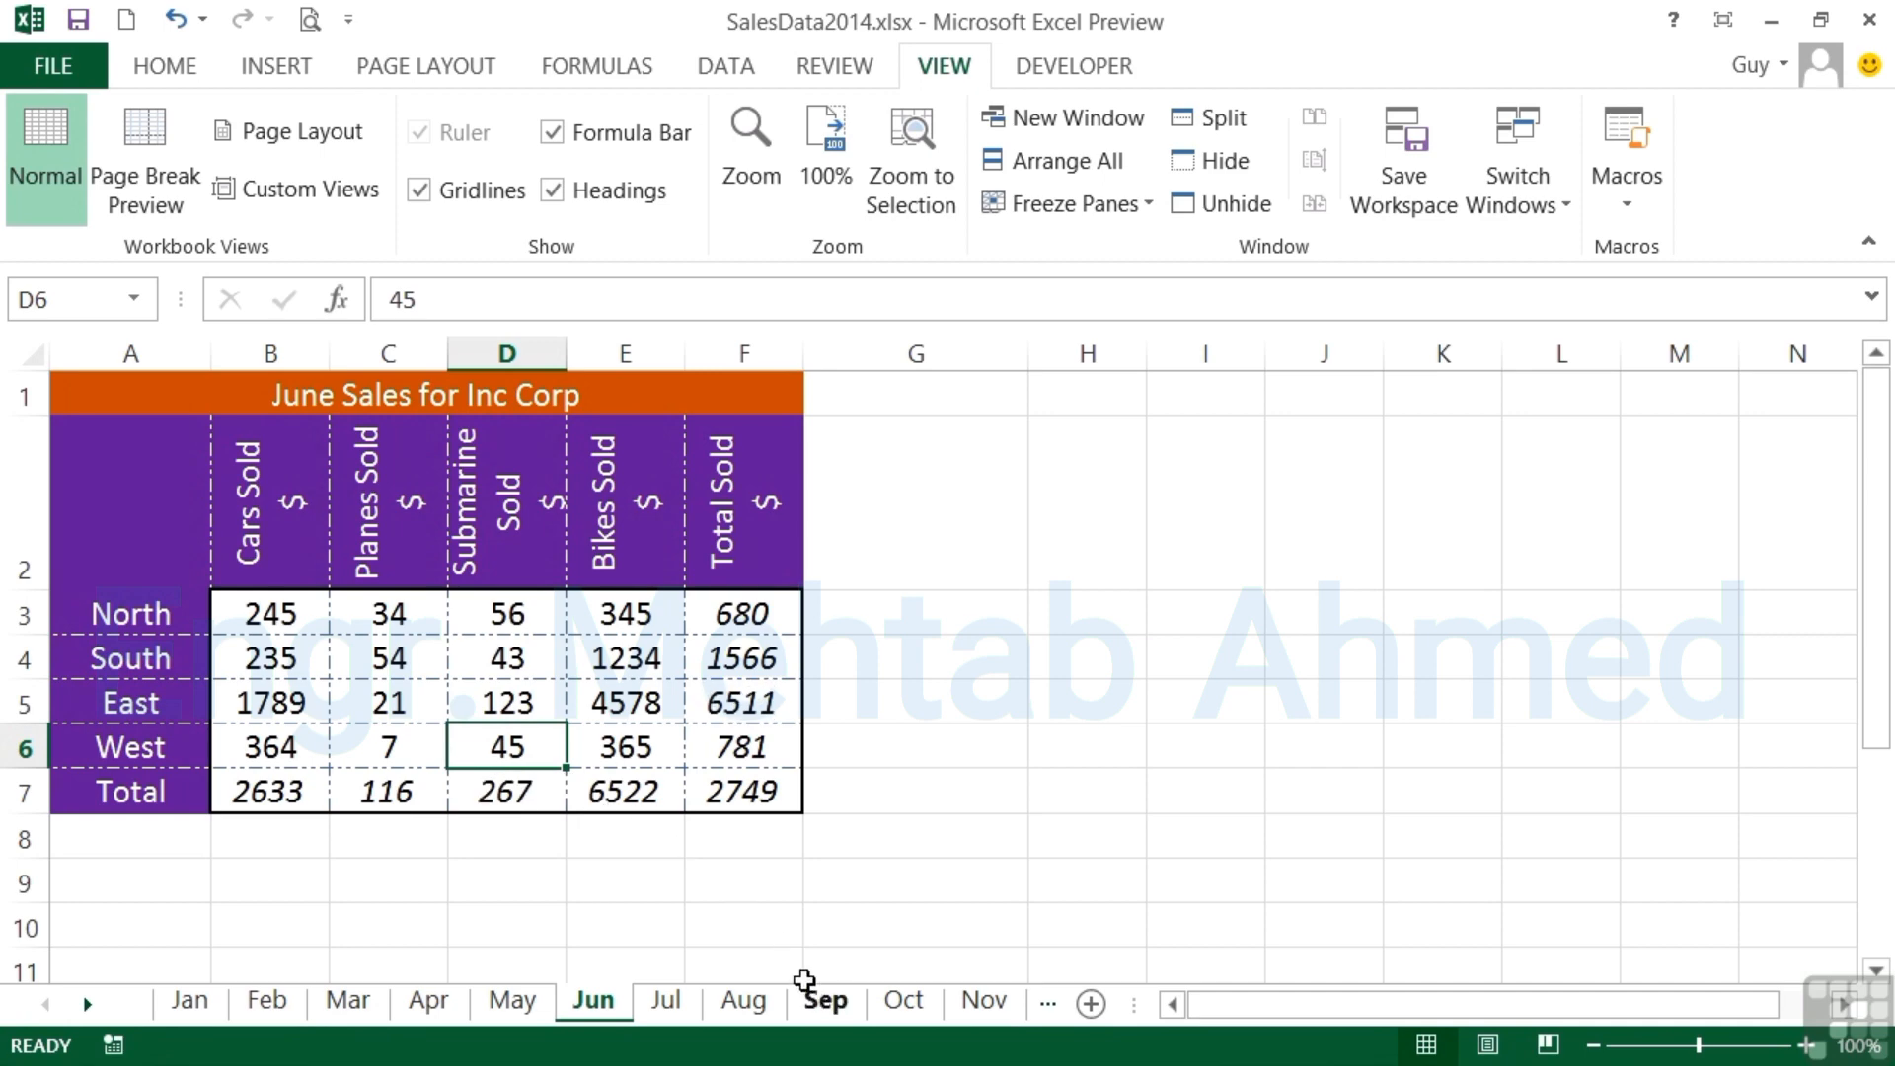
# - Replace the Sep worksheet's Submarine Sold figures in D3:D6 with 2 for North, 23 for South, 12 for East and 23 for West
pyautogui.click(819, 1002)
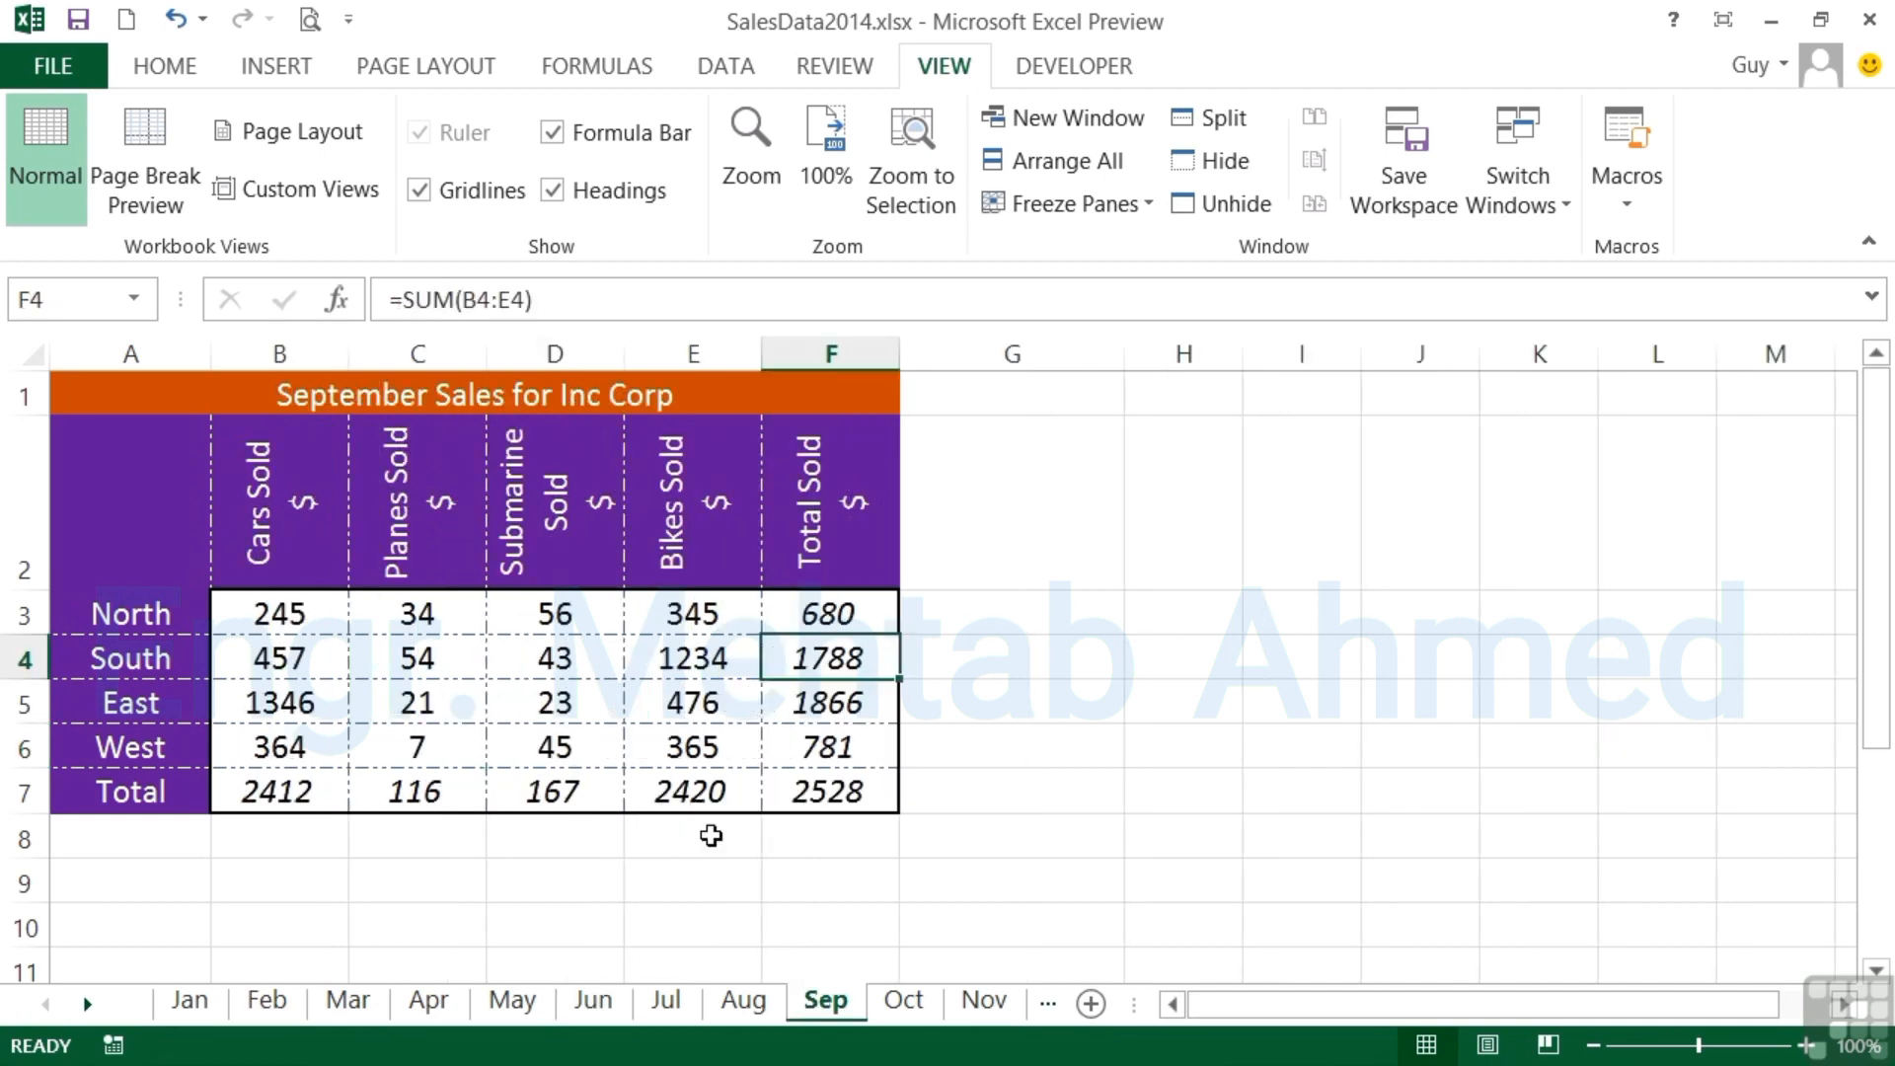
pyautogui.click(593, 653)
pyautogui.press('Up')
pyautogui.write('2')
pyautogui.press('Return')
pyautogui.write('23')
pyautogui.press('Return')
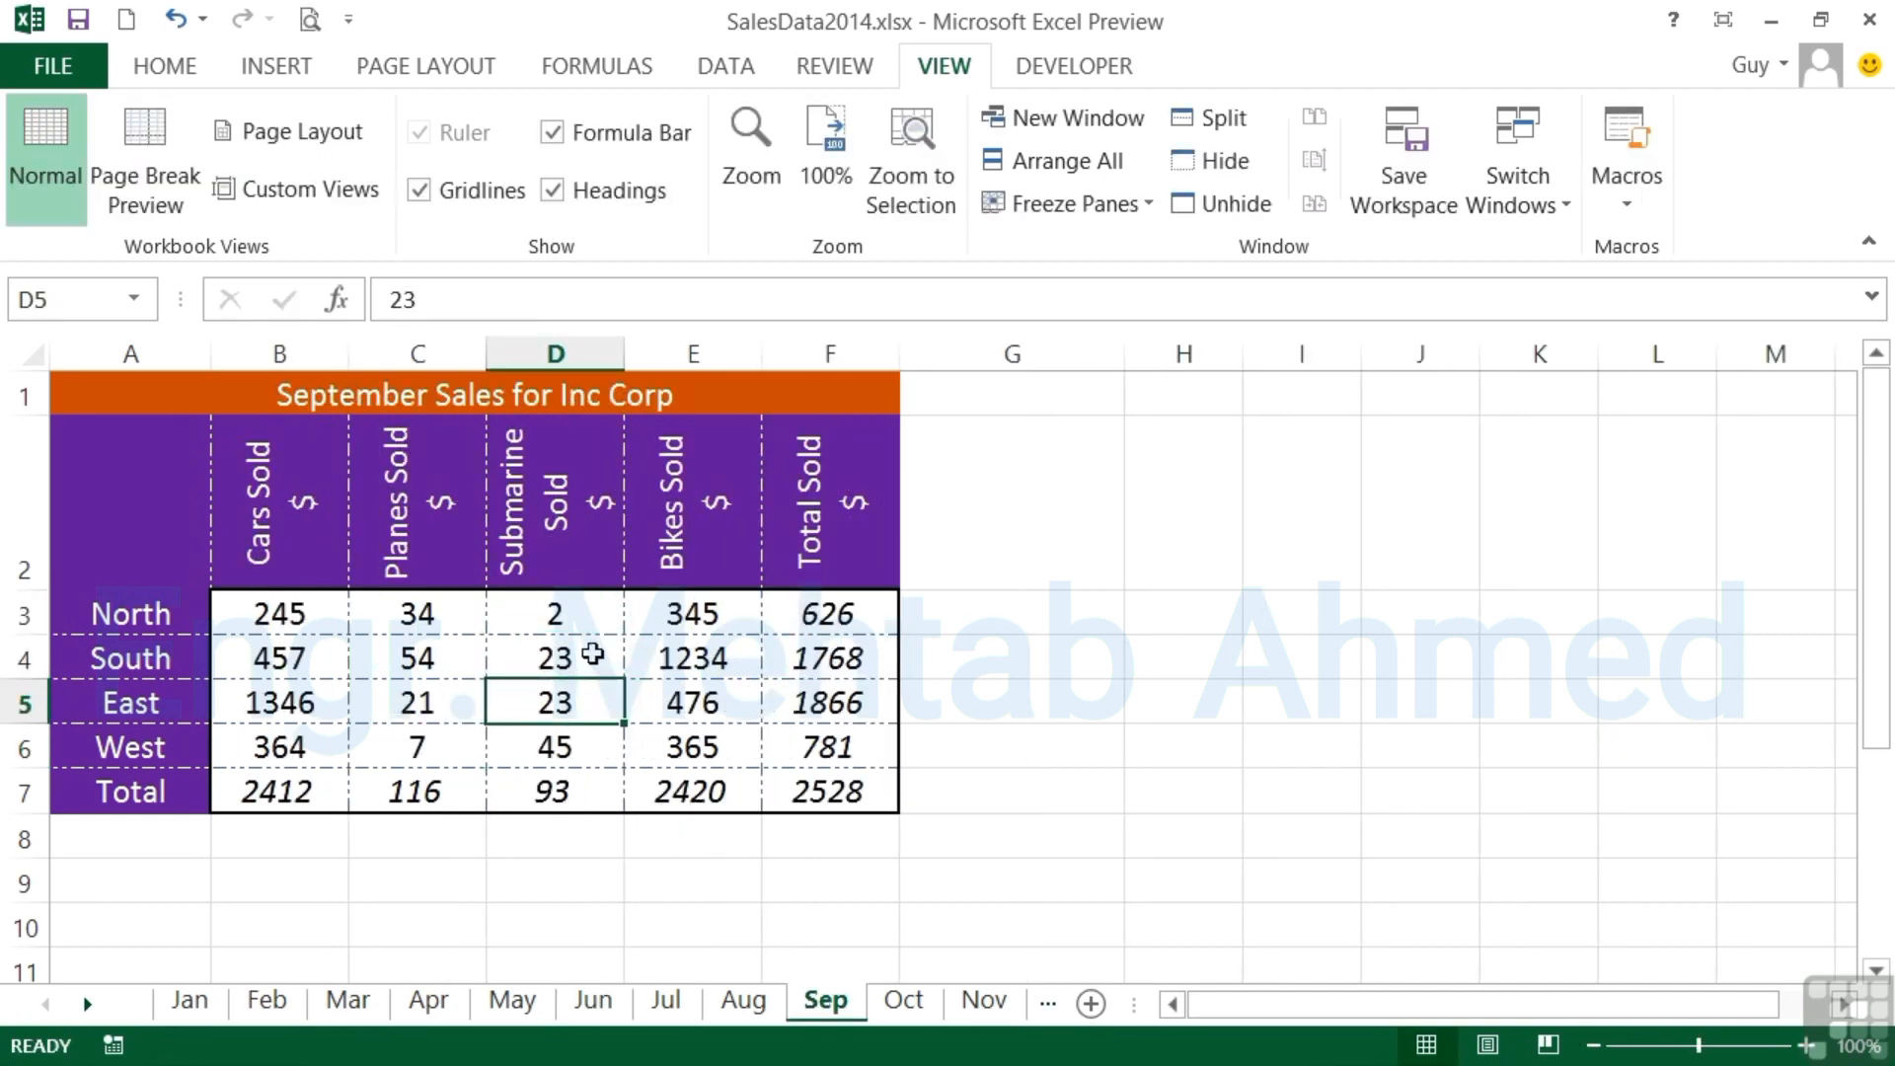
pyautogui.write('12')
pyautogui.press('Return')
pyautogui.write('23')
pyautogui.press('Return')
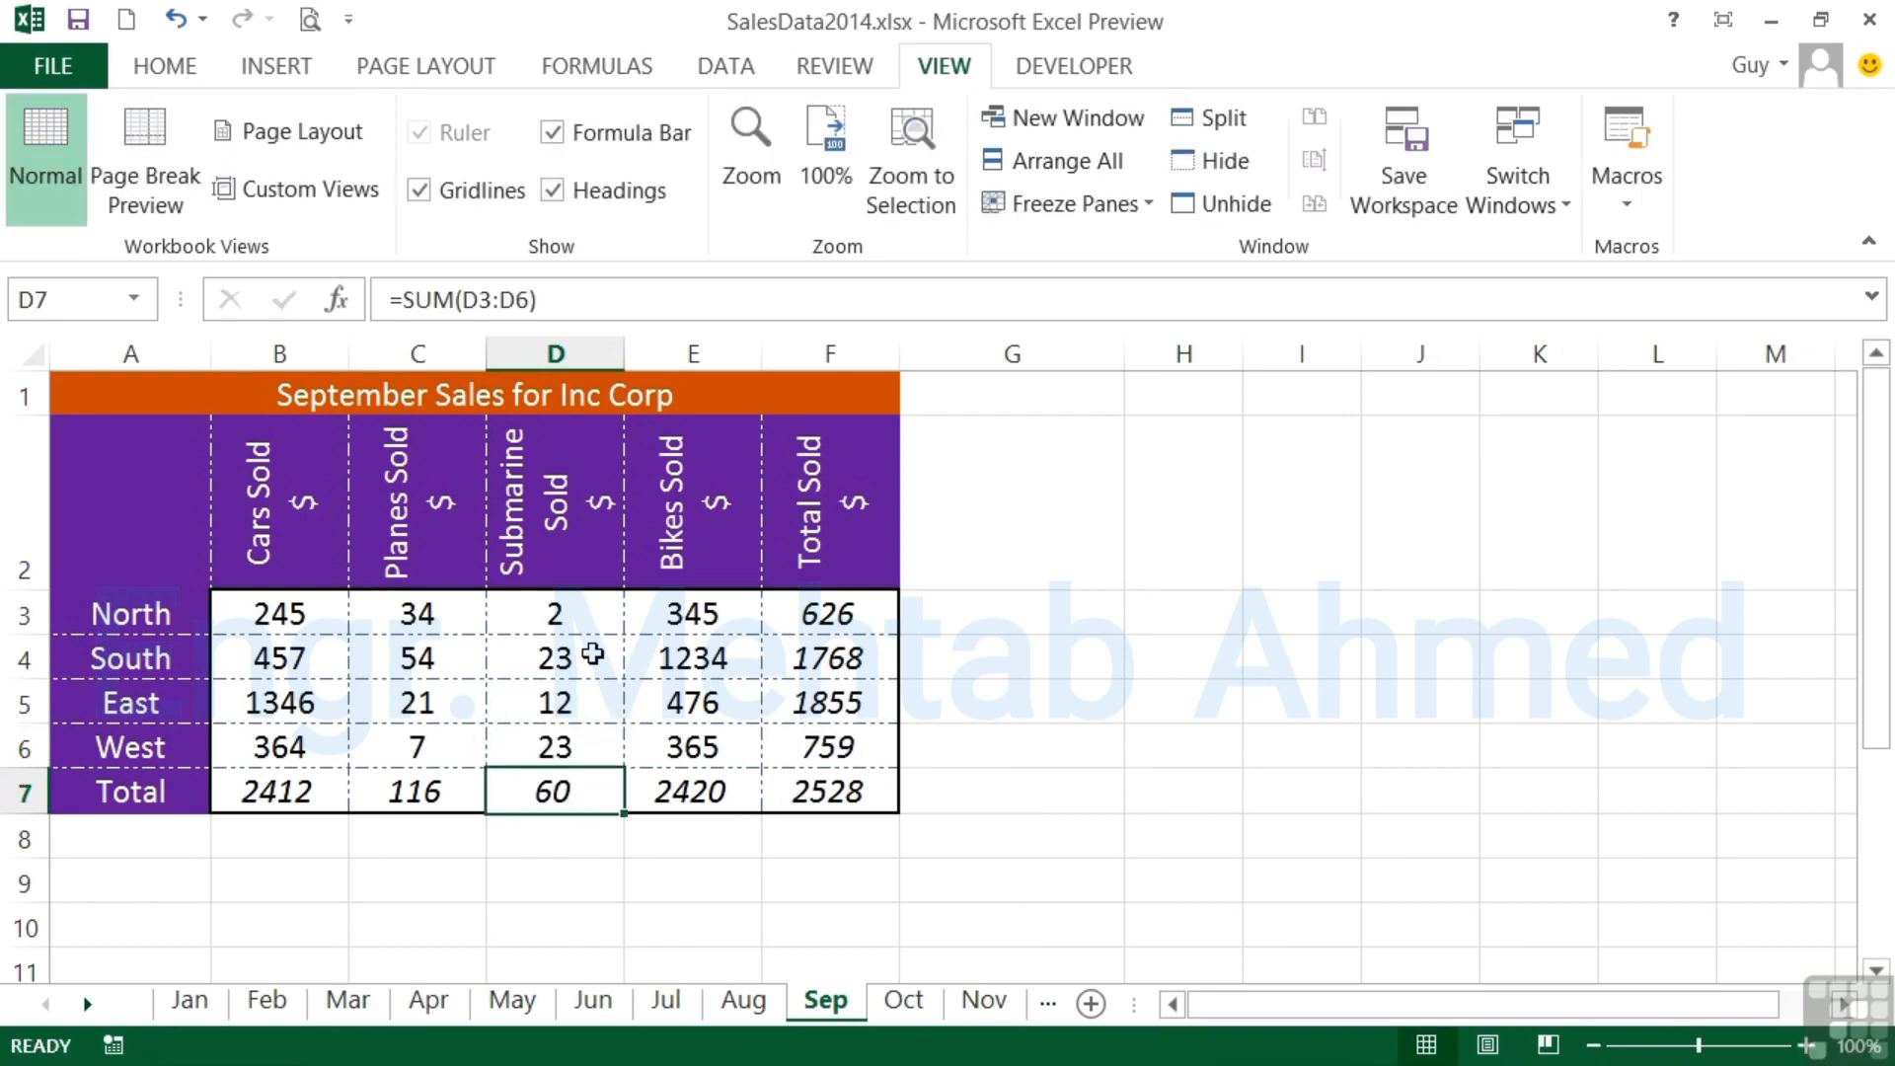
# - Review the Submarine Sold figures on the Feb, Mar and Apr worksheets
pyautogui.click(292, 1004)
pyautogui.click(360, 1007)
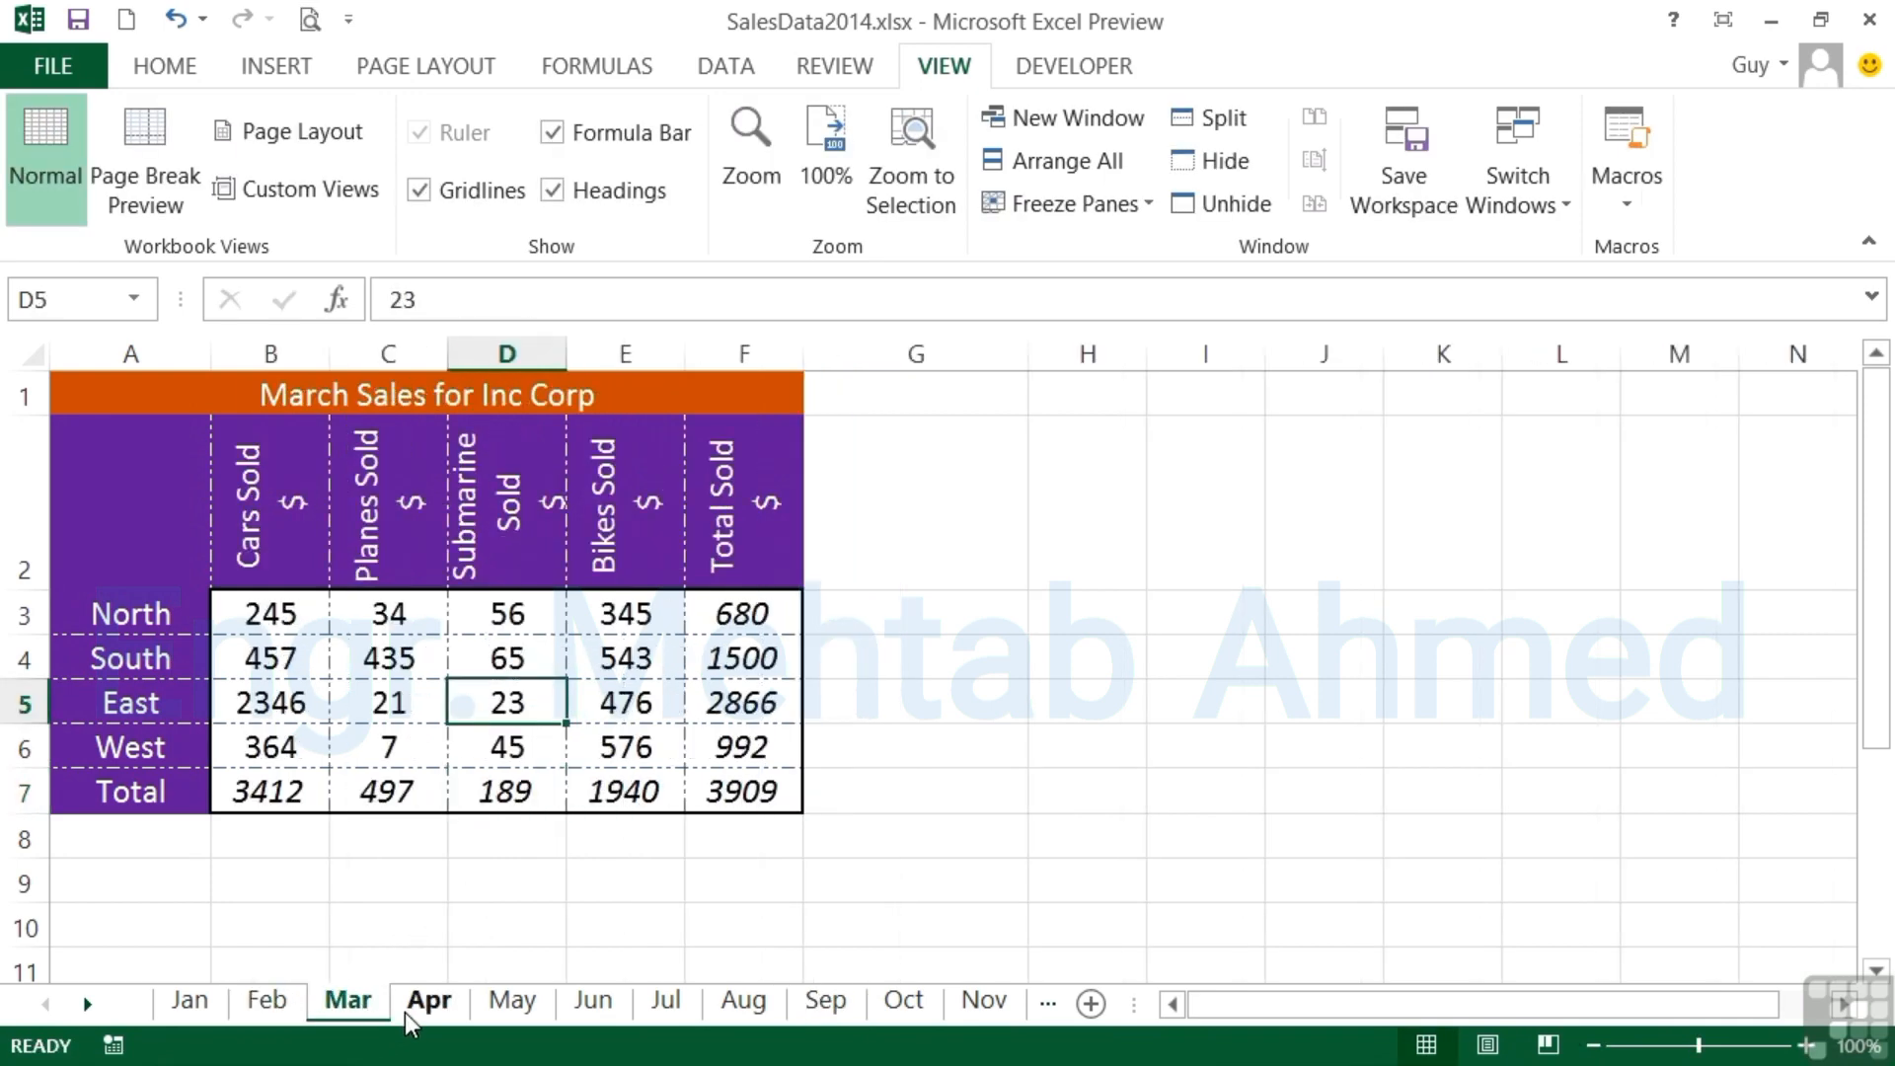
pyautogui.click(406, 1011)
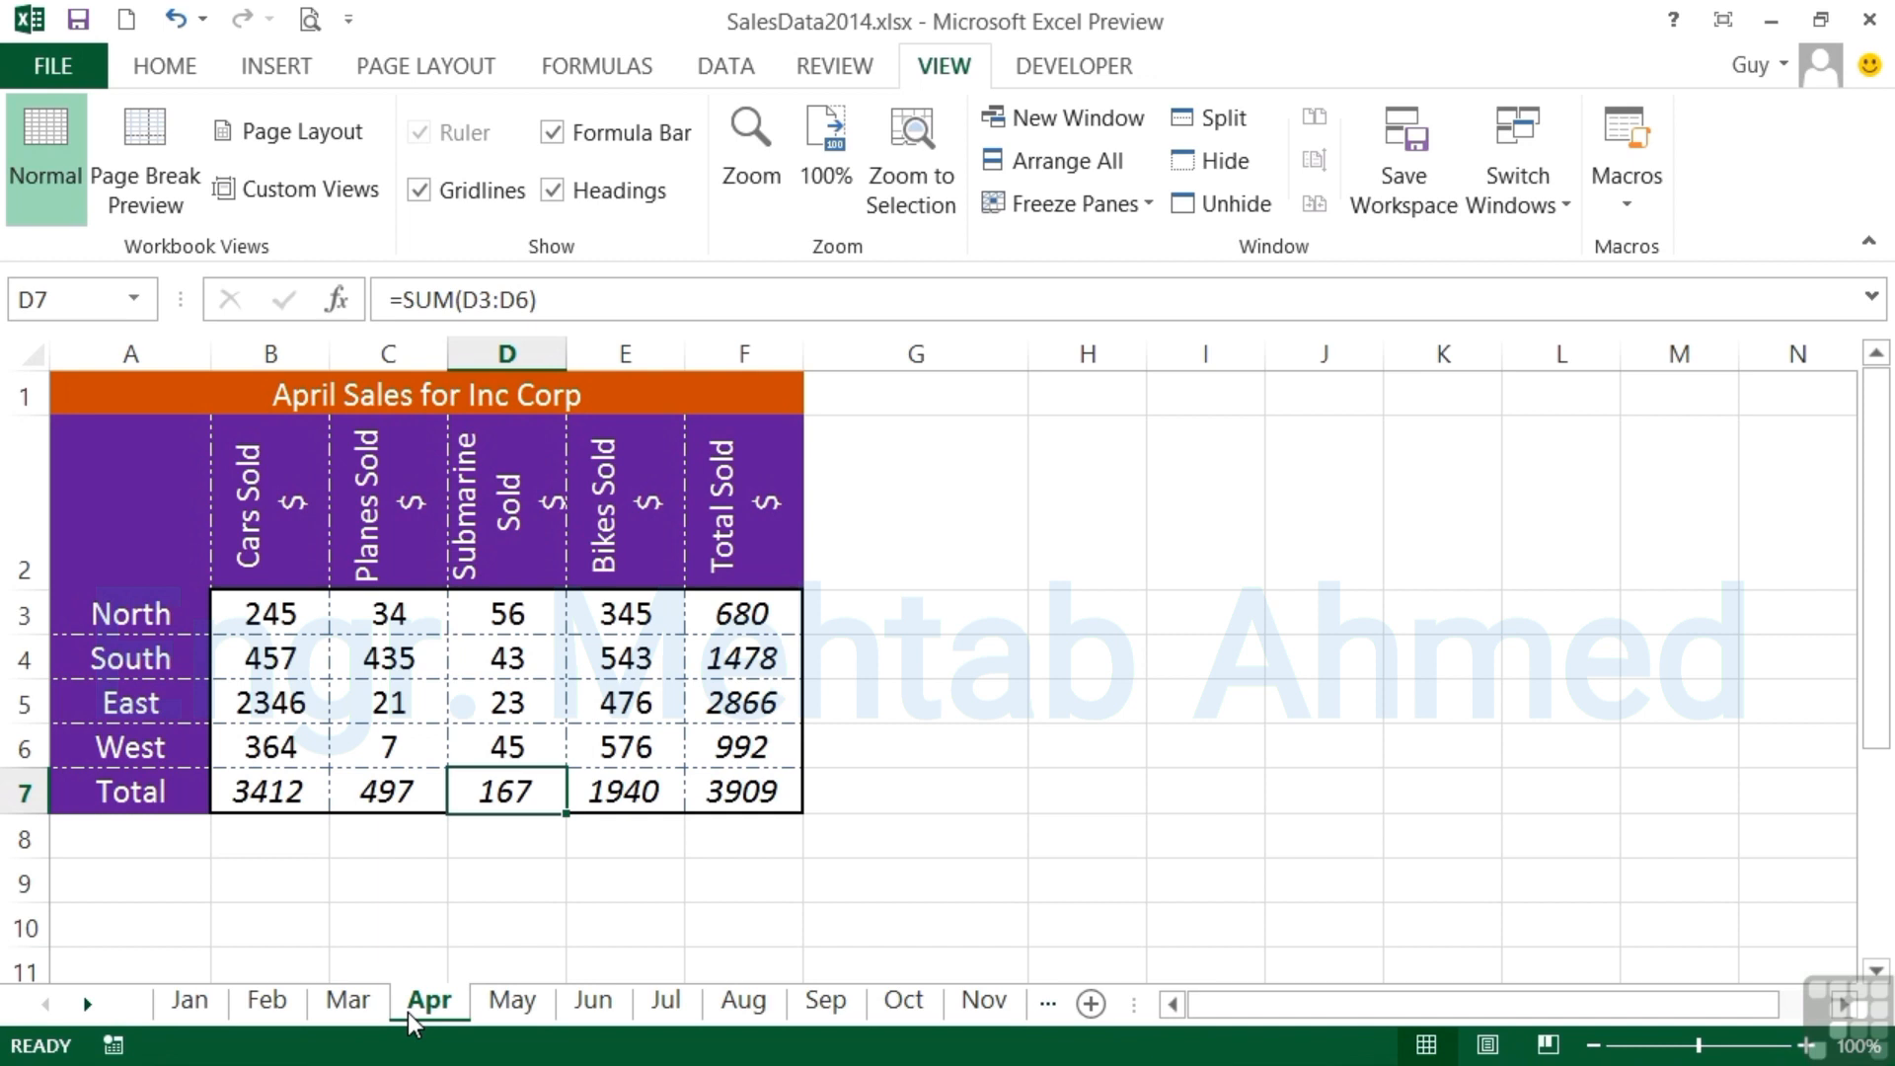
# - Group the Jan through Mar worksheets and color their sheet tabs standard red
pyautogui.click(193, 1001)
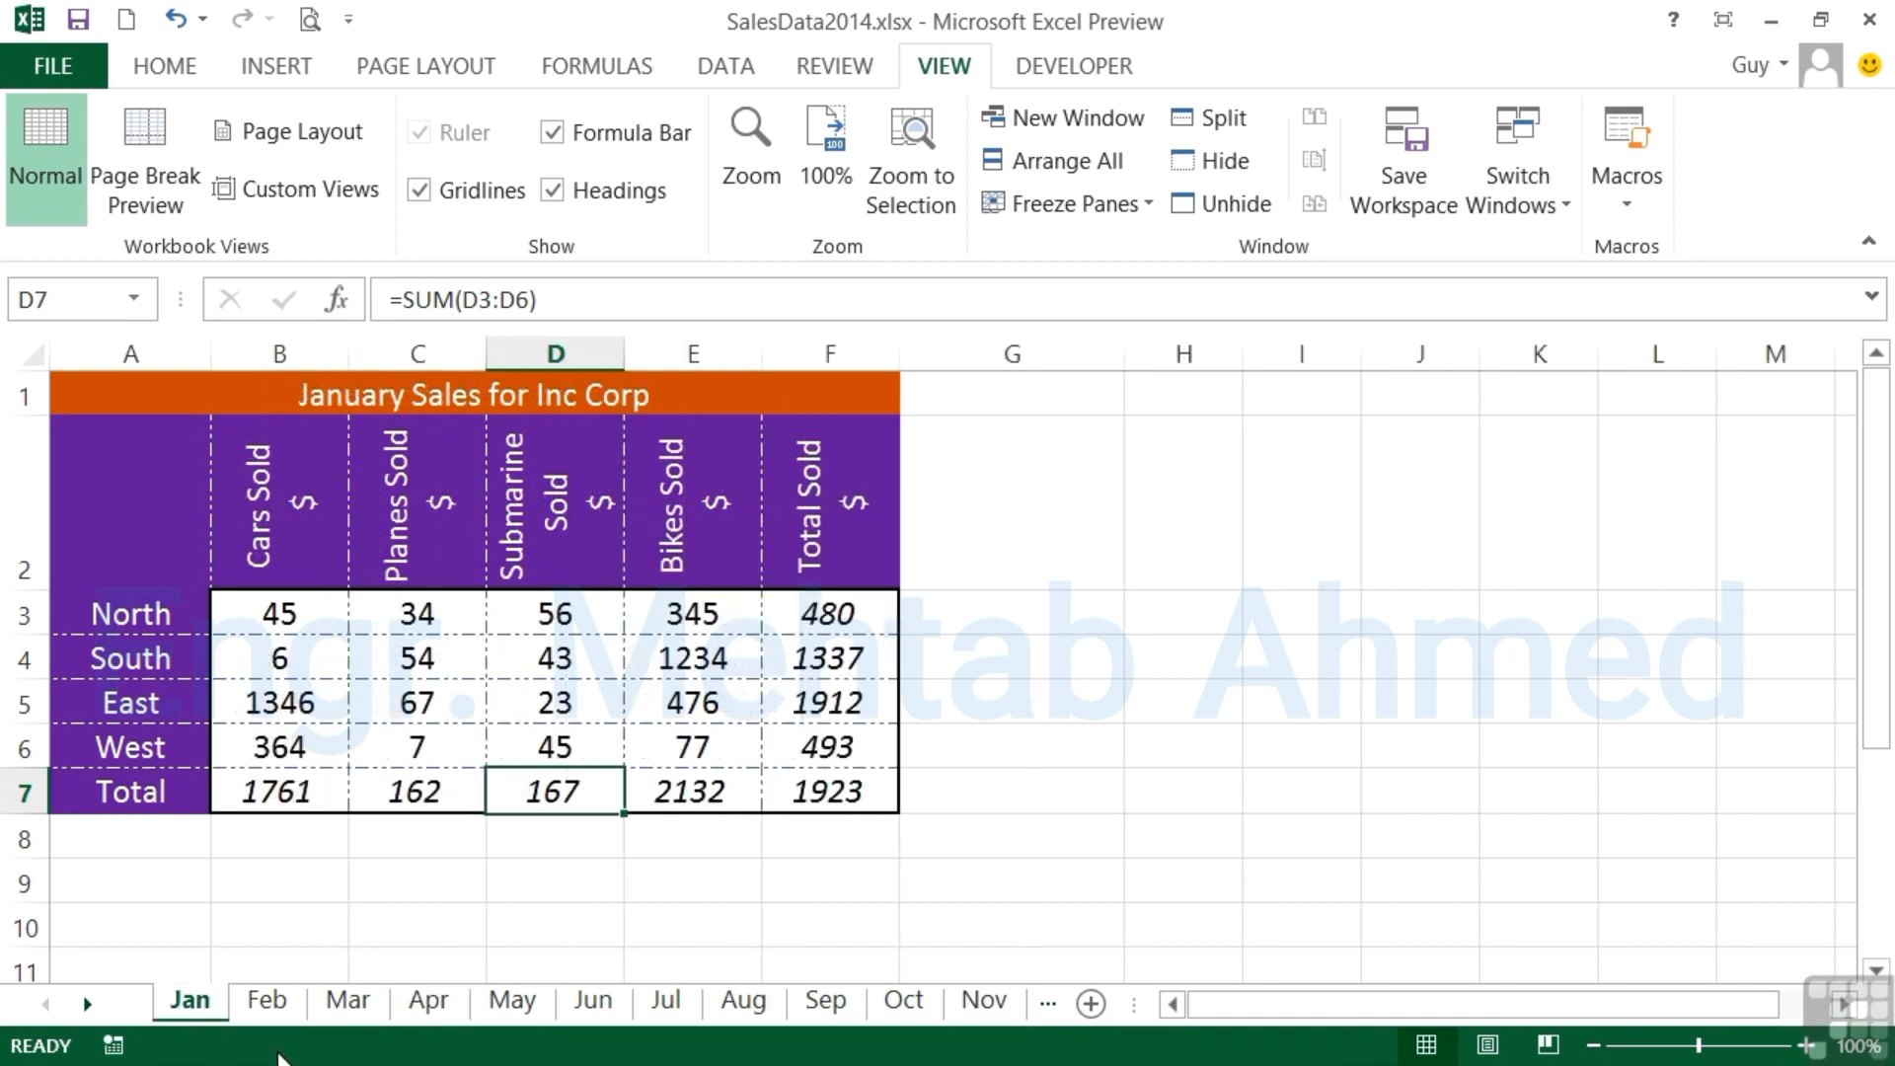
pyautogui.keyDown('shift'); pyautogui.click(340, 1003); pyautogui.keyUp('shift')
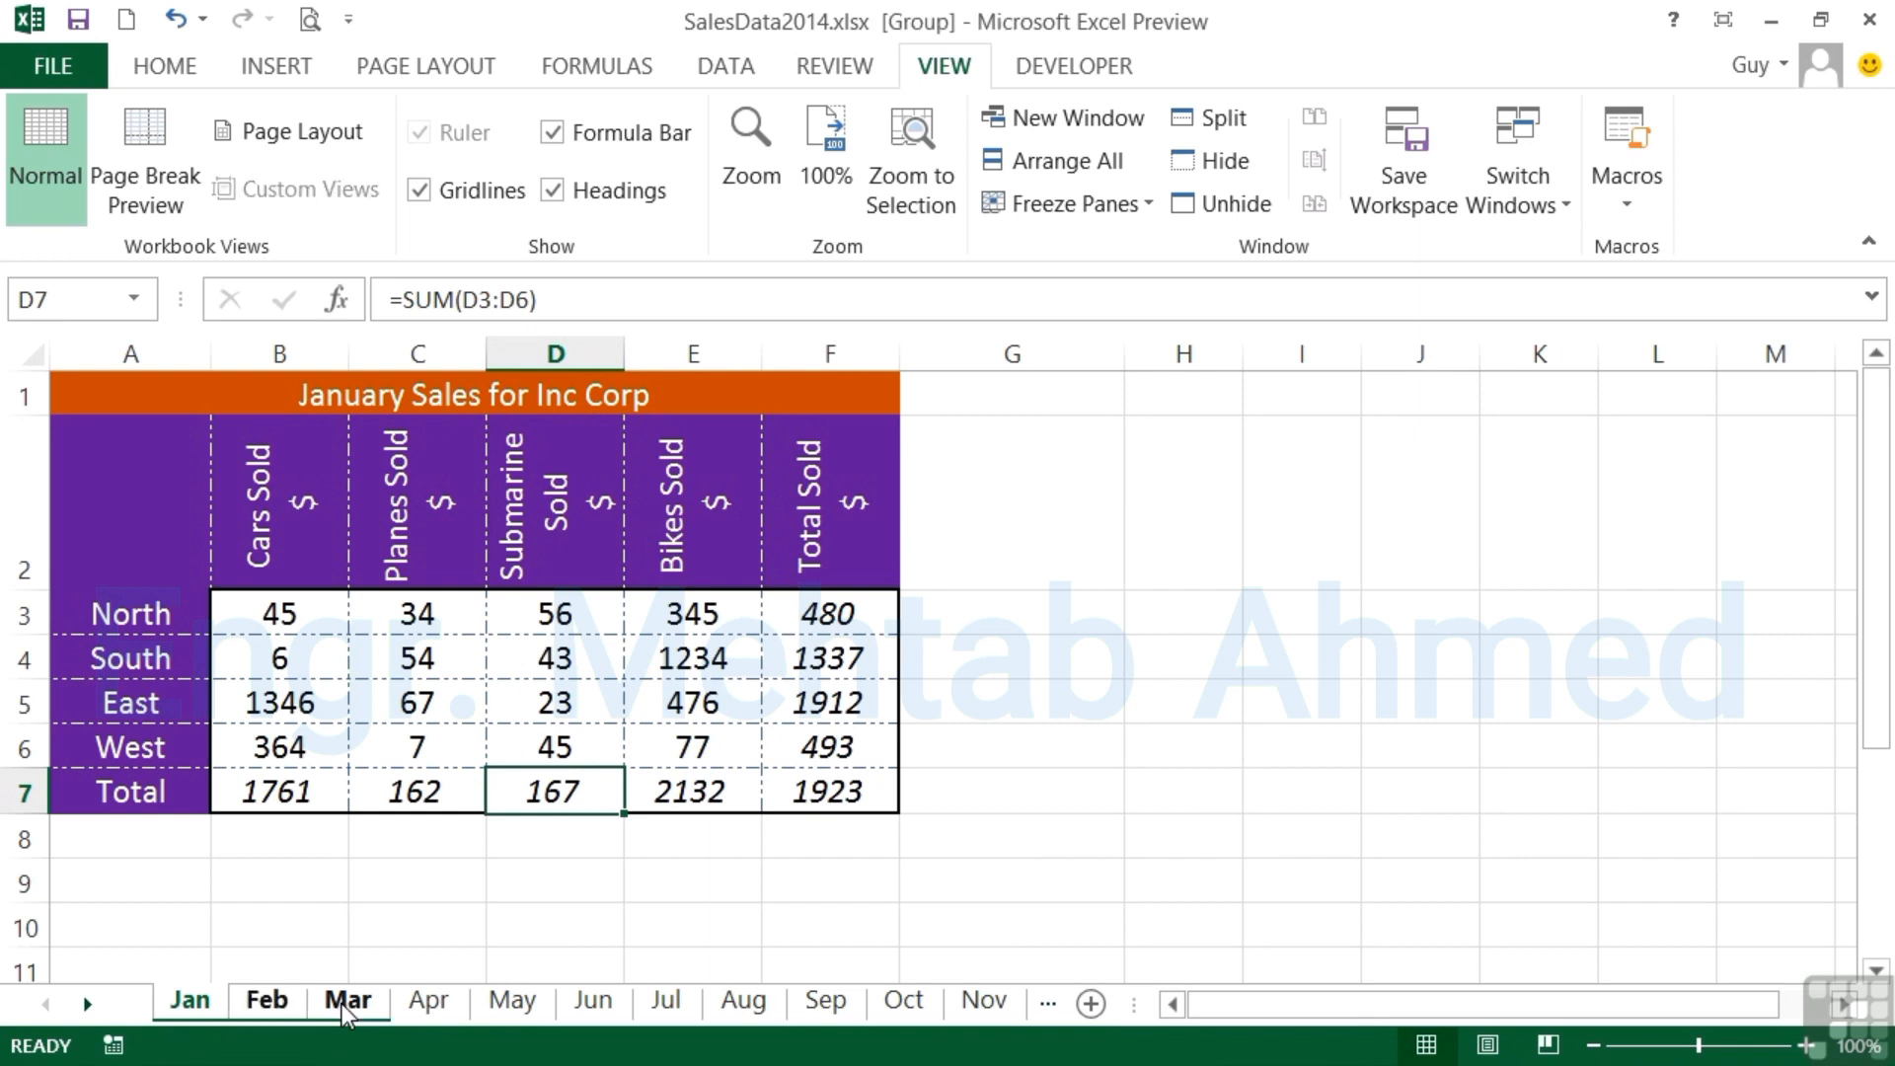
pyautogui.rightClick(341, 1004)
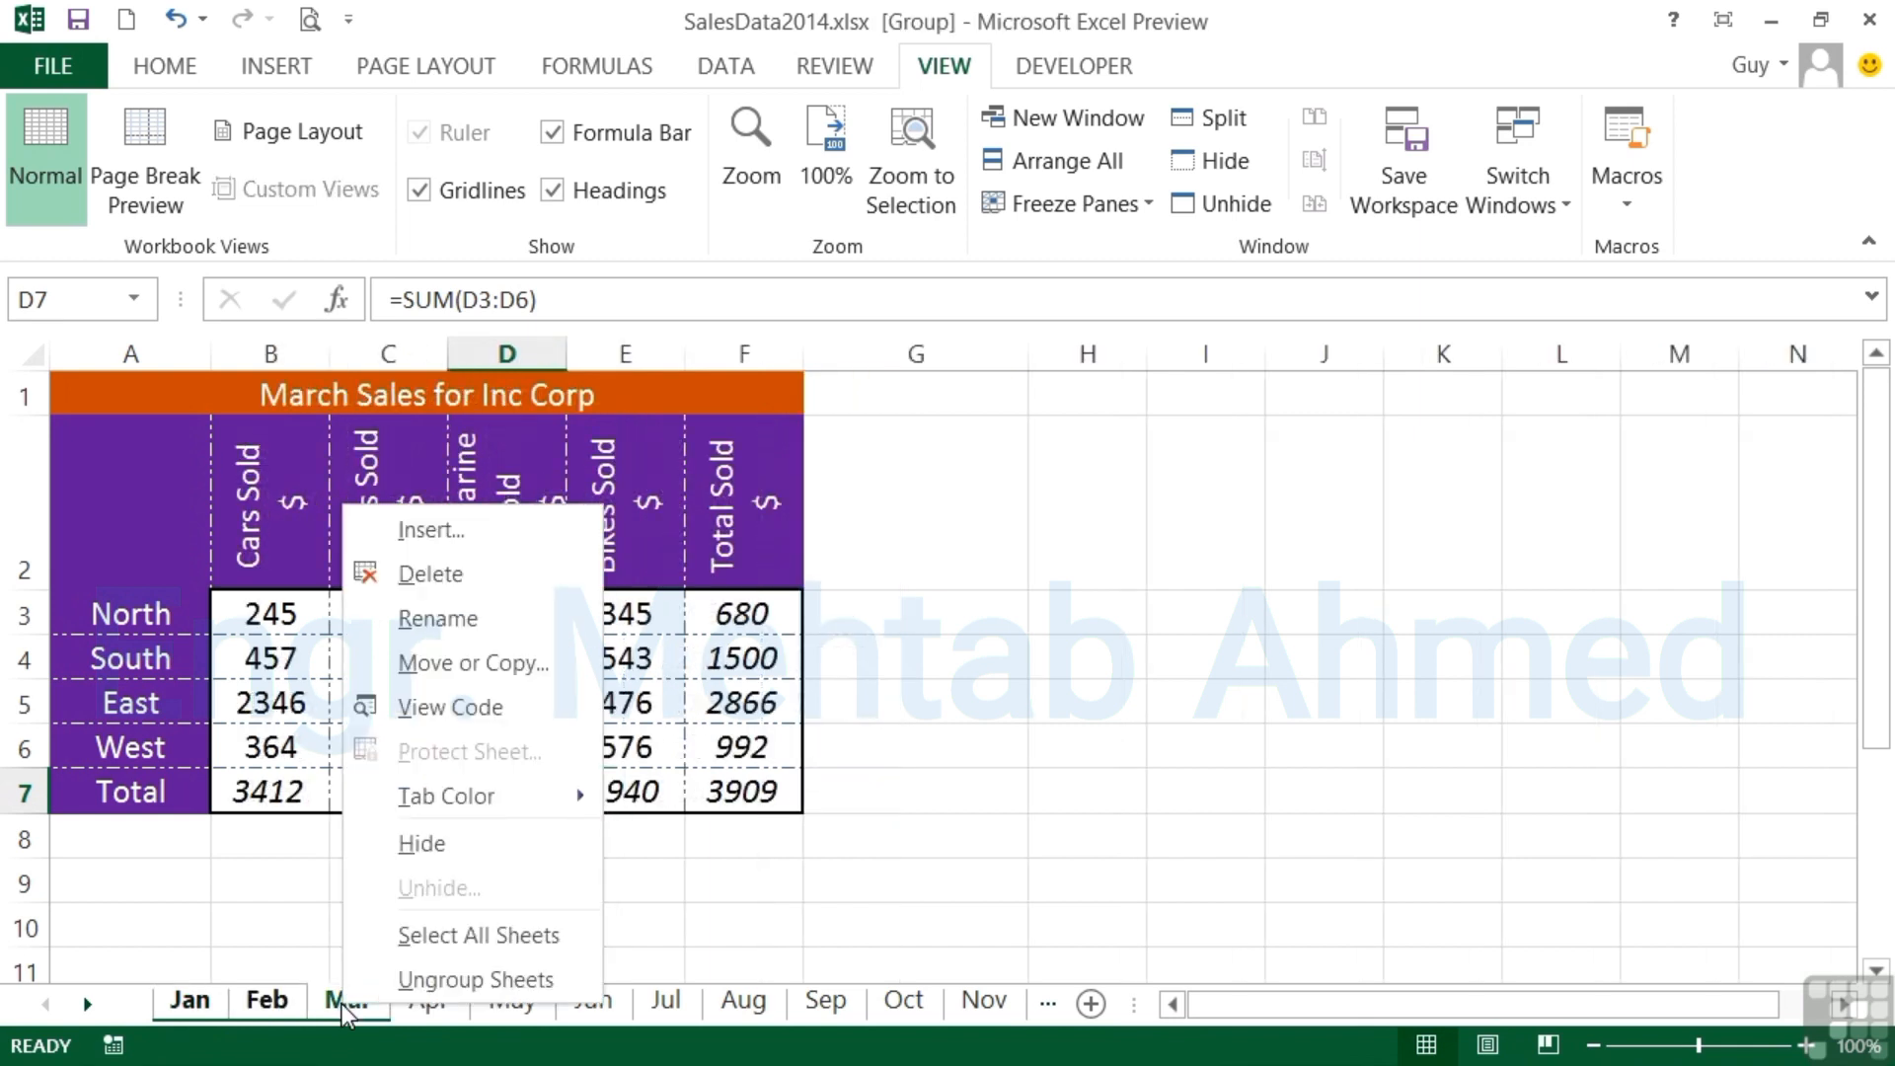
pyautogui.moveTo(458, 808)
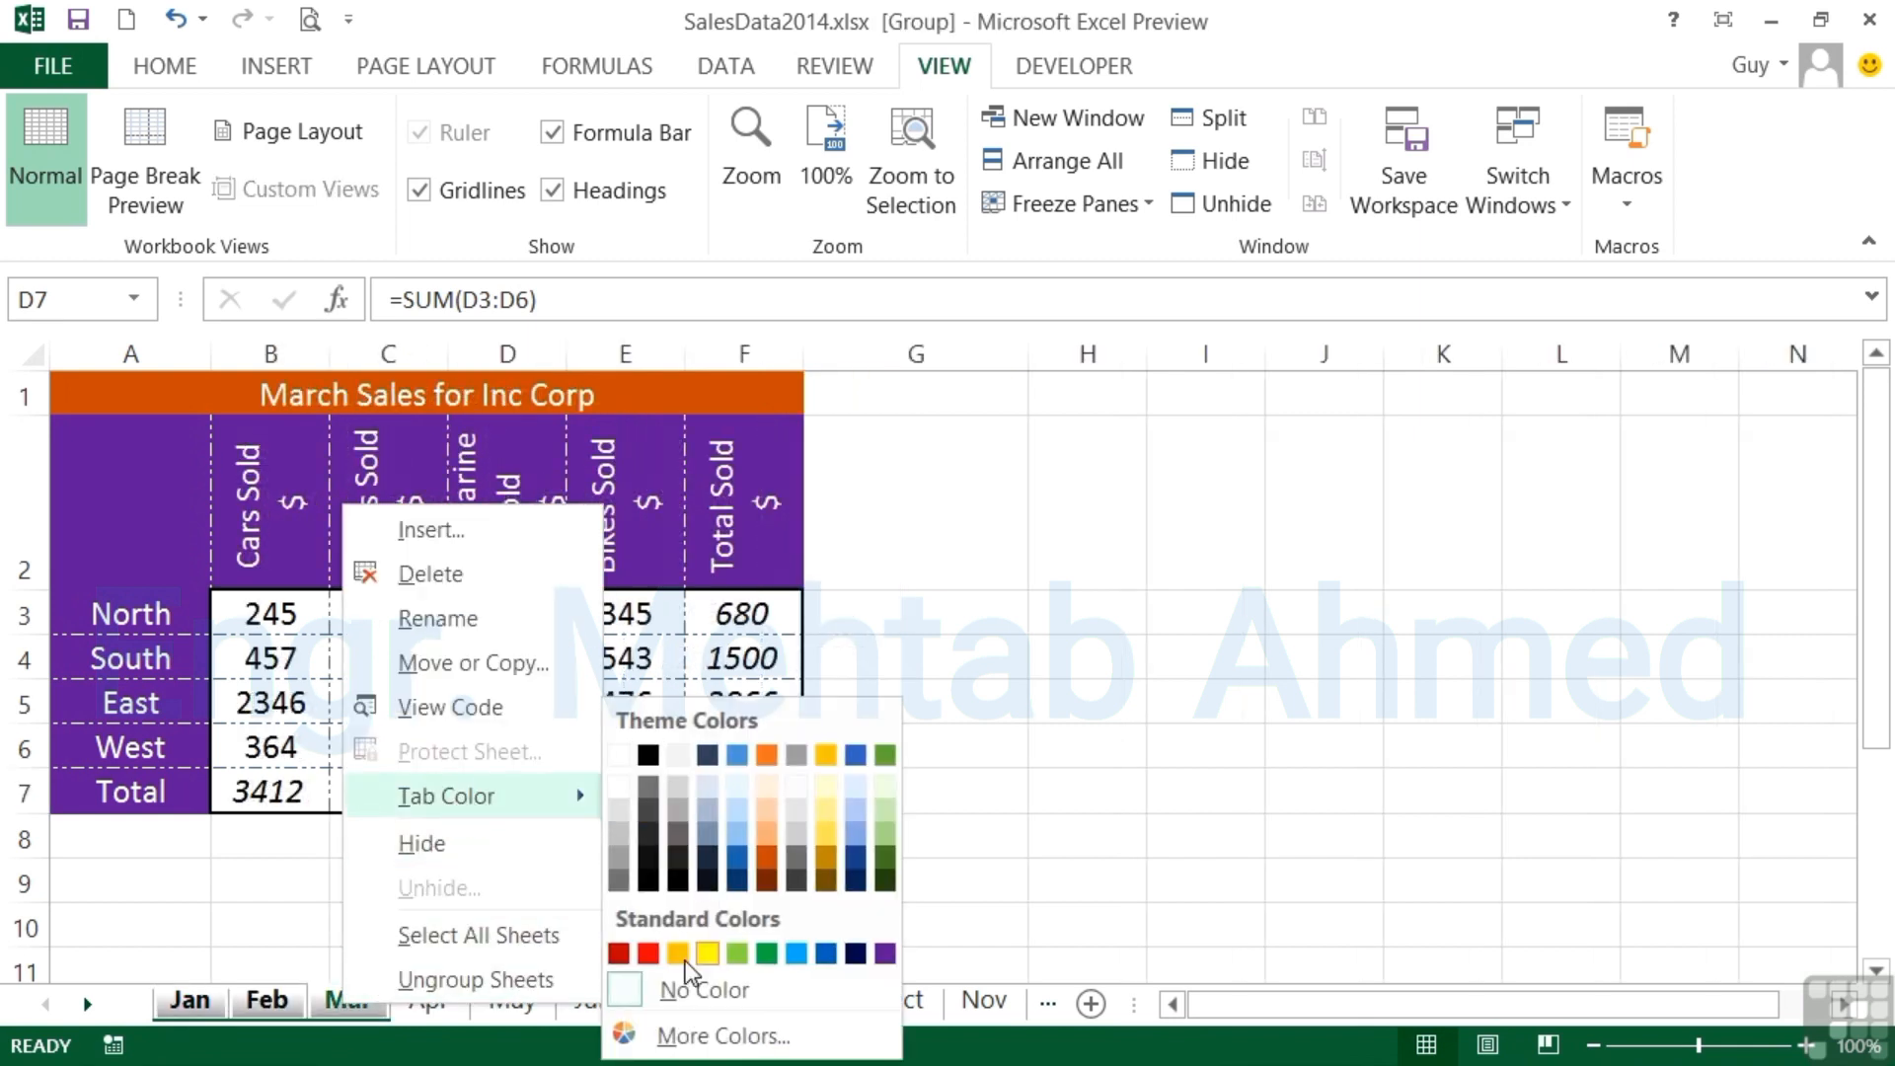
pyautogui.click(646, 954)
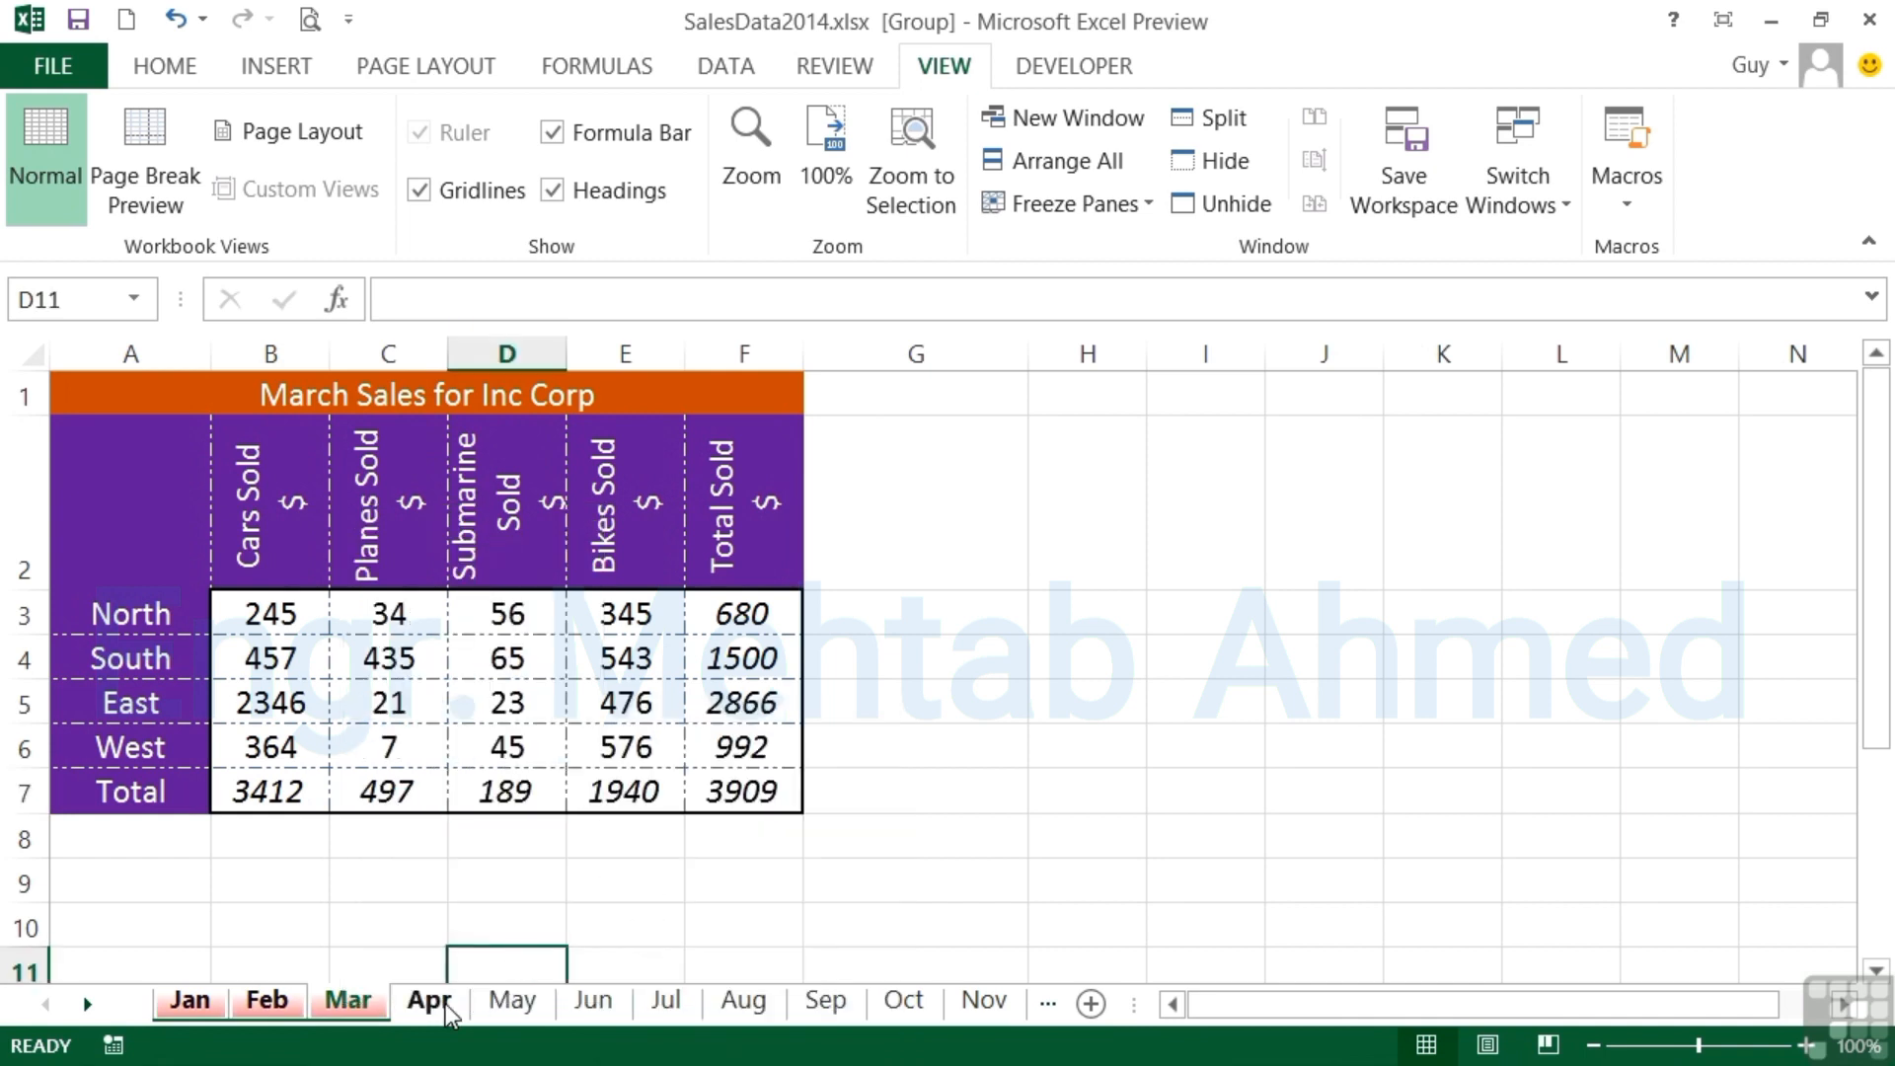
# - Group the Apr through Jun worksheets, color their sheet tabs with the green theme color, and ungroup them by switching to Jul
pyautogui.click(433, 1002)
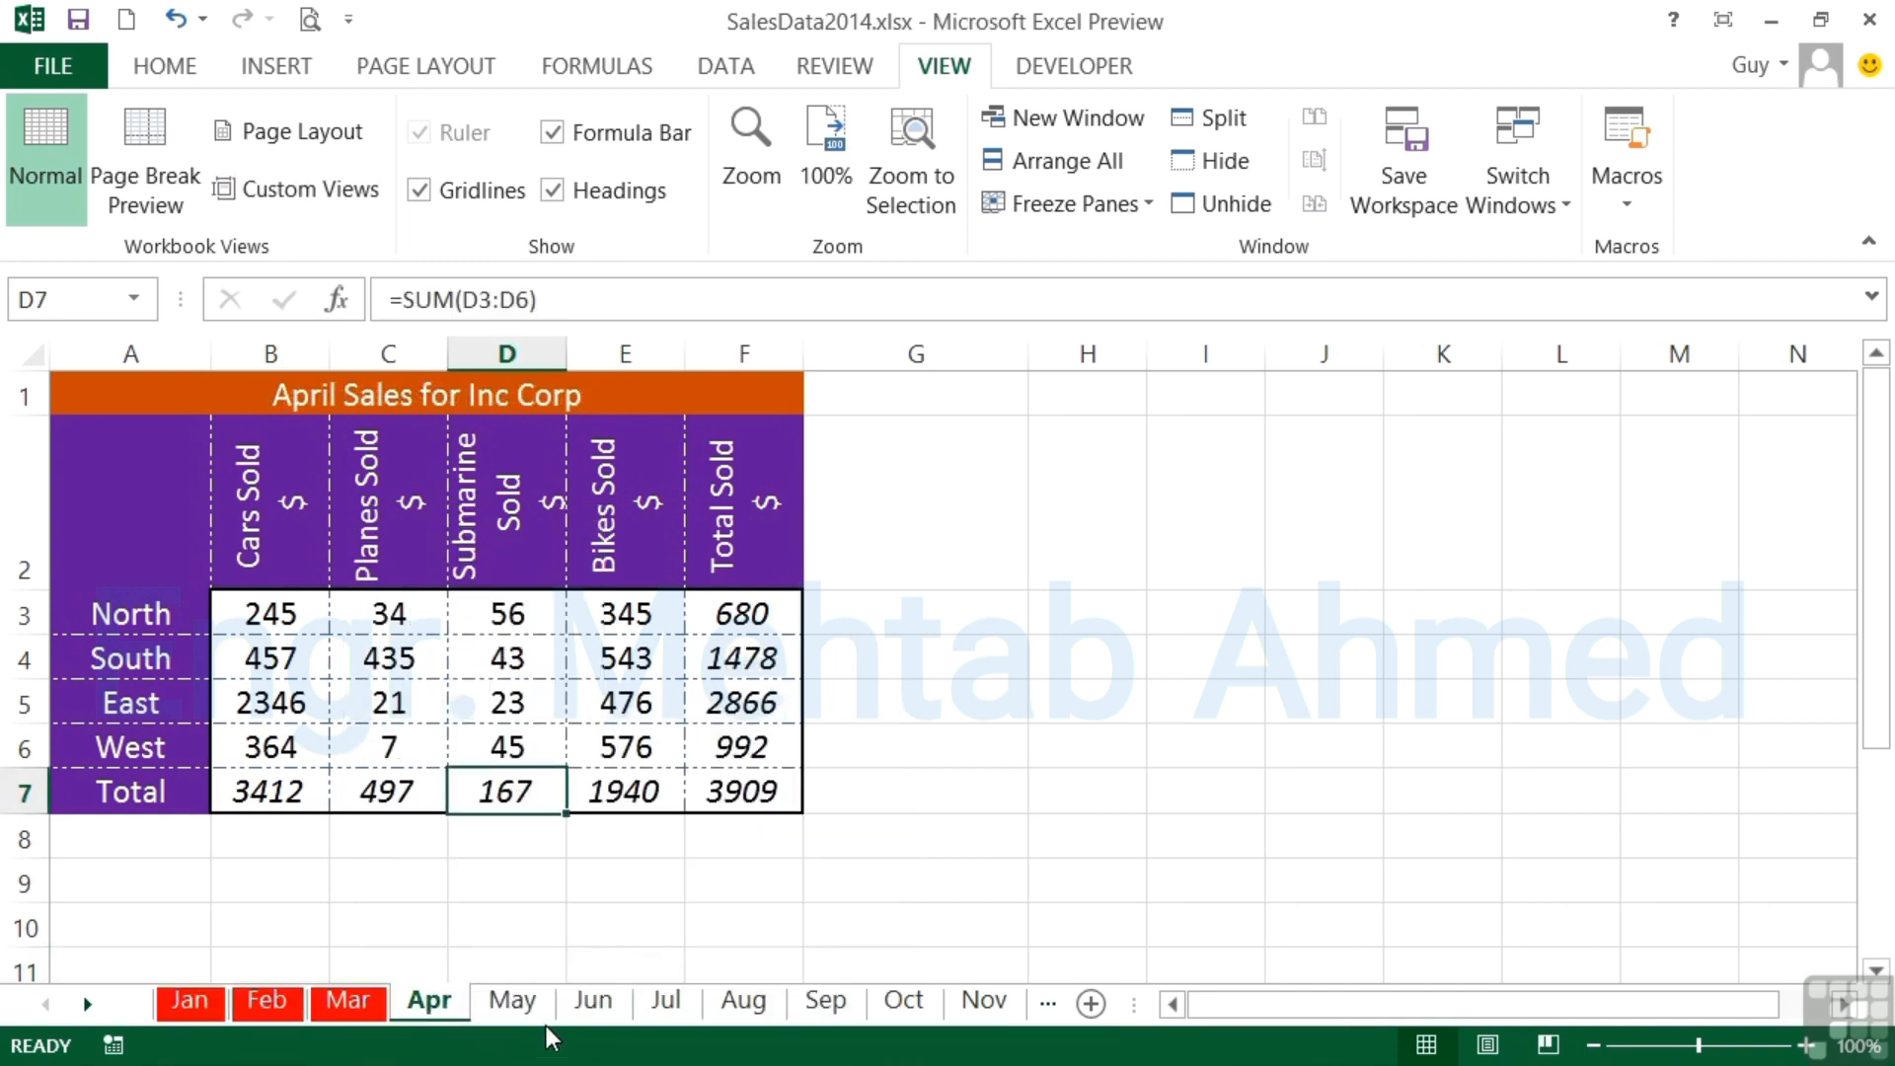
pyautogui.keyDown('shift'); pyautogui.click(587, 1005); pyautogui.keyUp('shift')
pyautogui.rightClick(586, 1005)
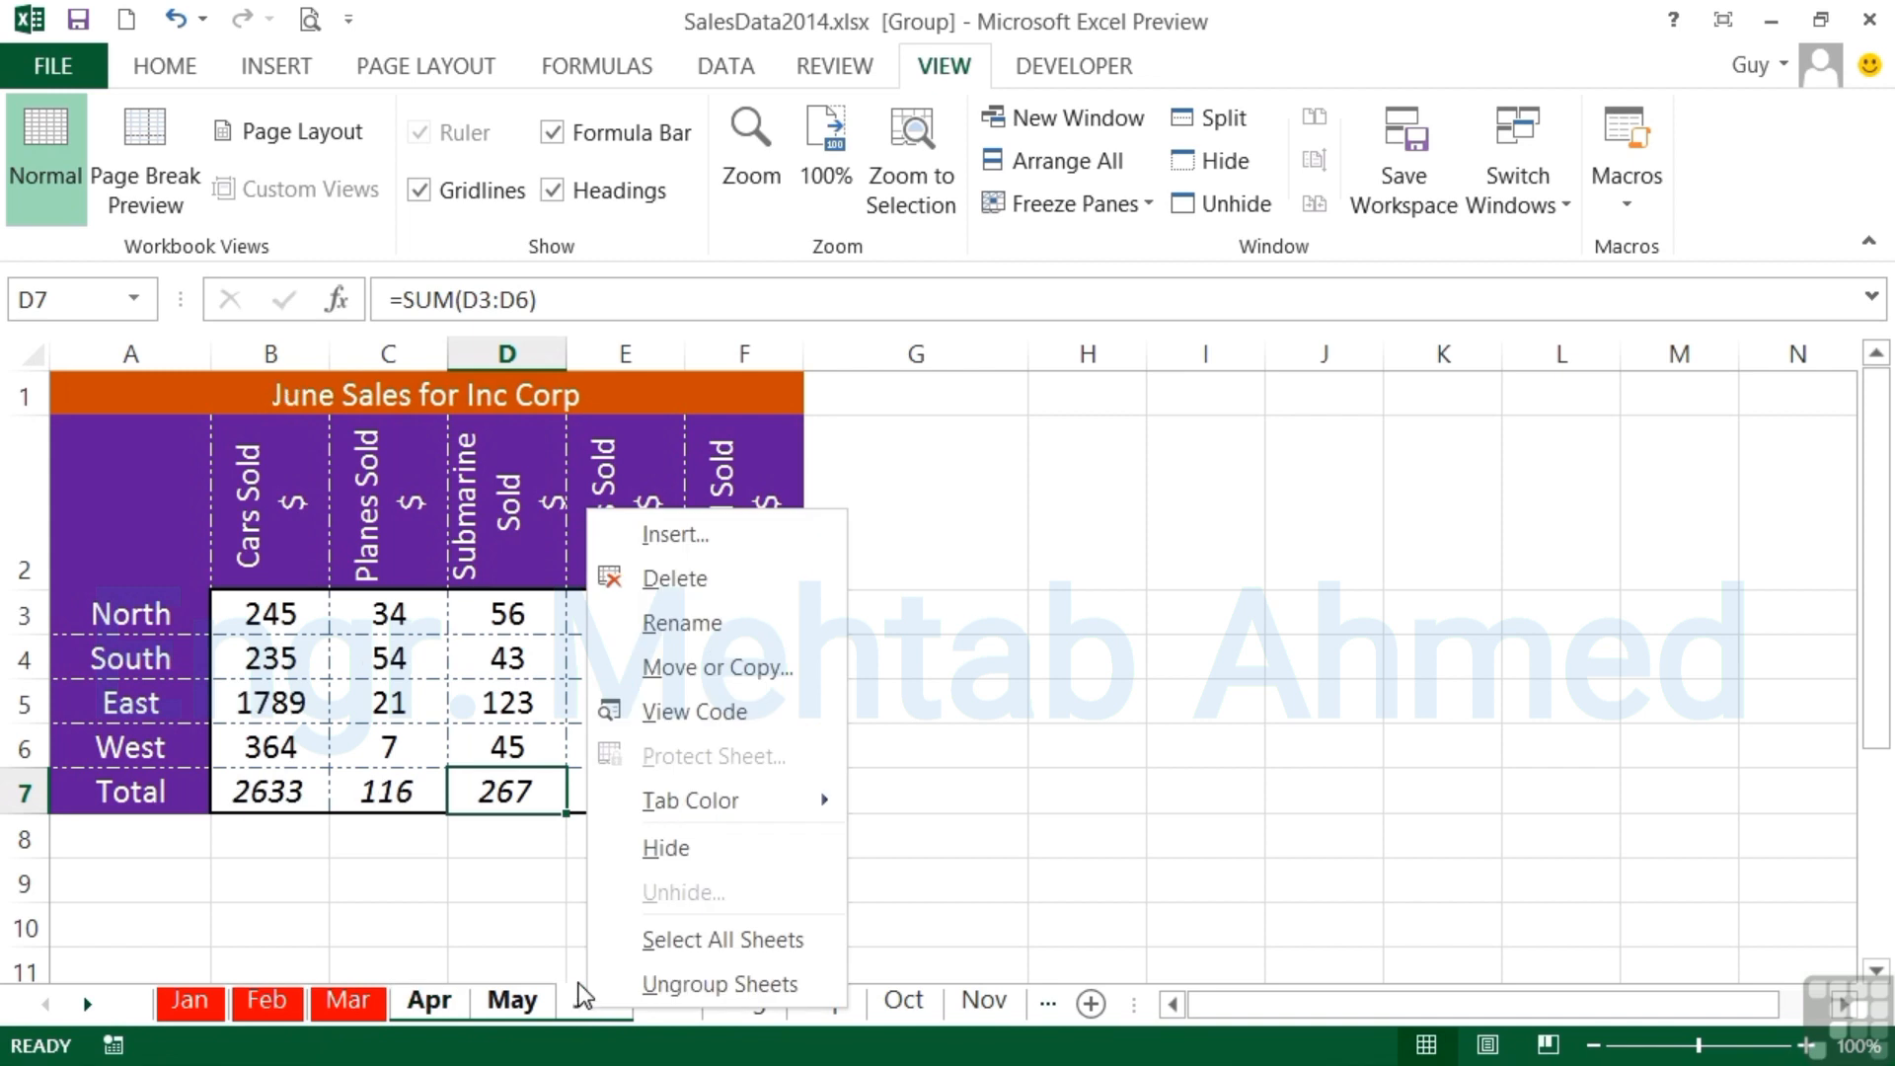
pyautogui.moveTo(762, 814)
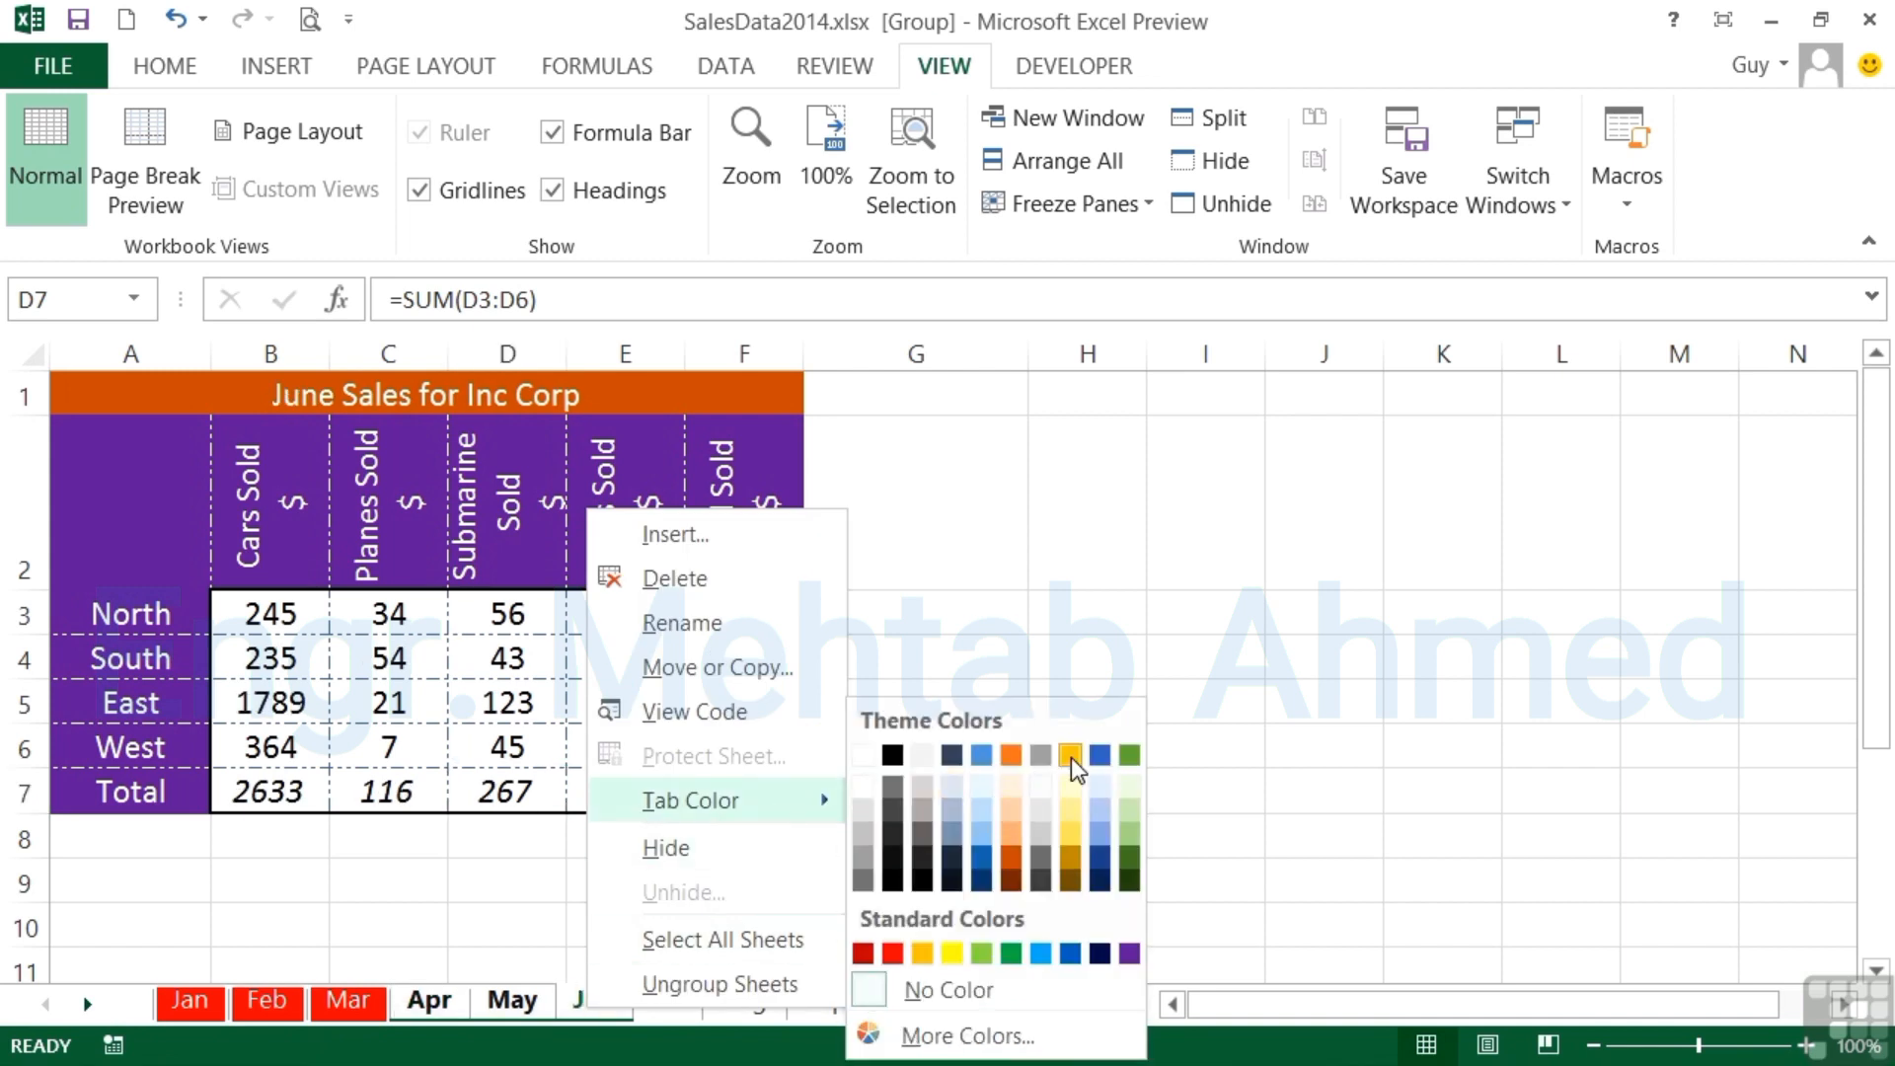
pyautogui.click(1129, 756)
pyautogui.click(670, 1003)
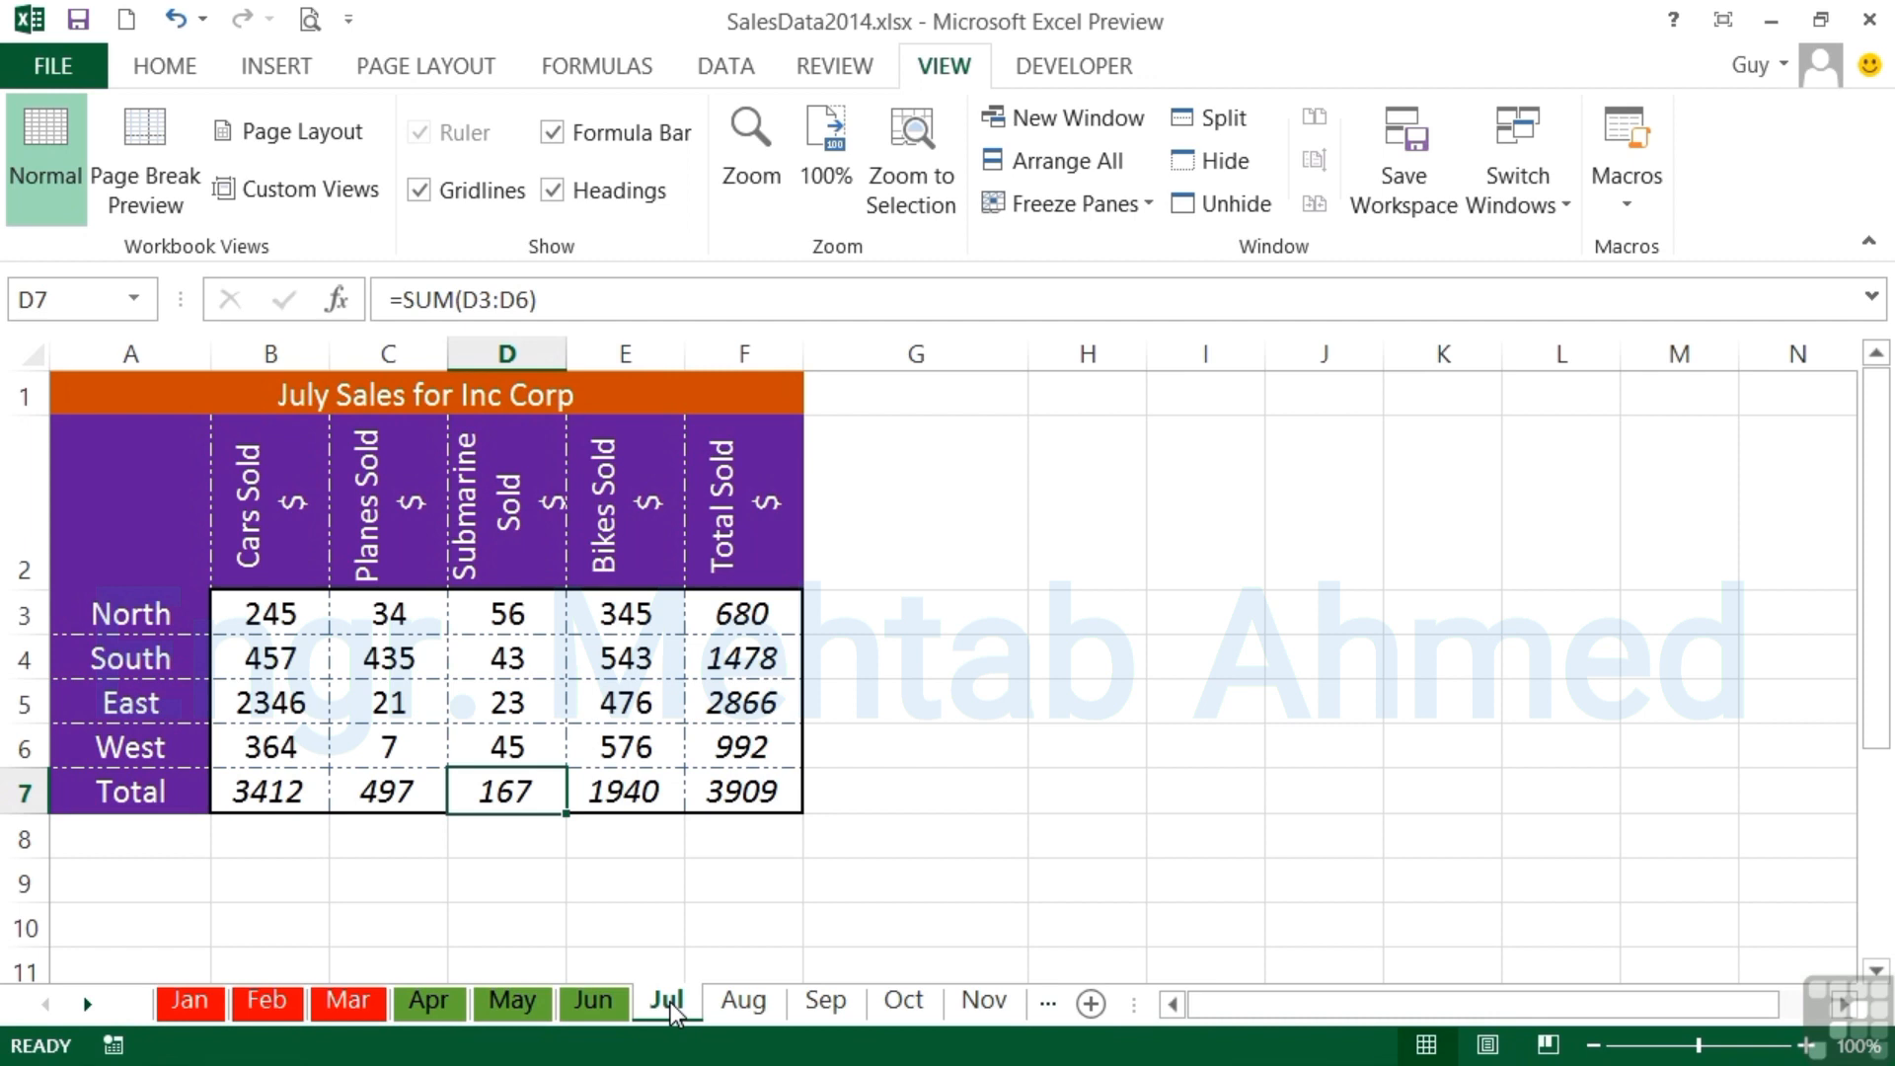
# - Group the Sep through Dec worksheets and place copies of all four after Dec at the end of the workbook
pyautogui.click(87, 1004)
pyautogui.click(87, 1004)
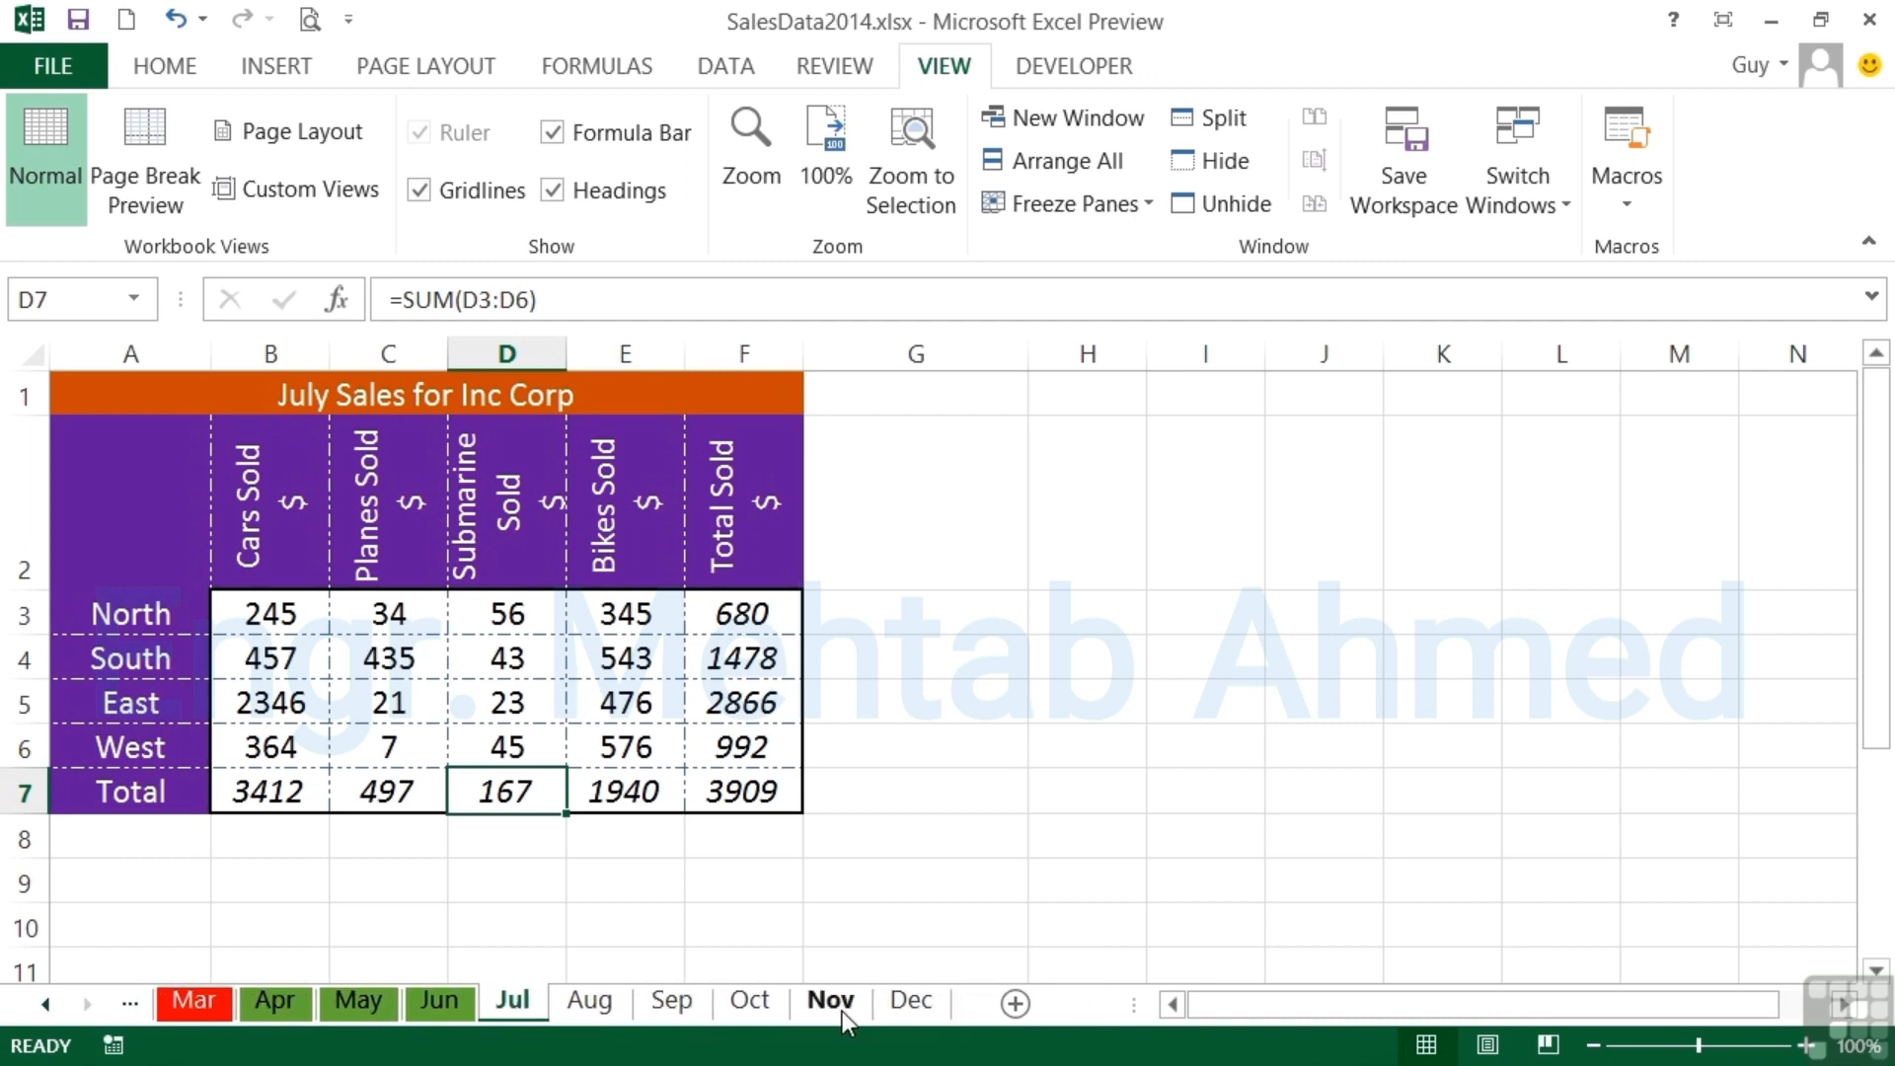
pyautogui.click(903, 1002)
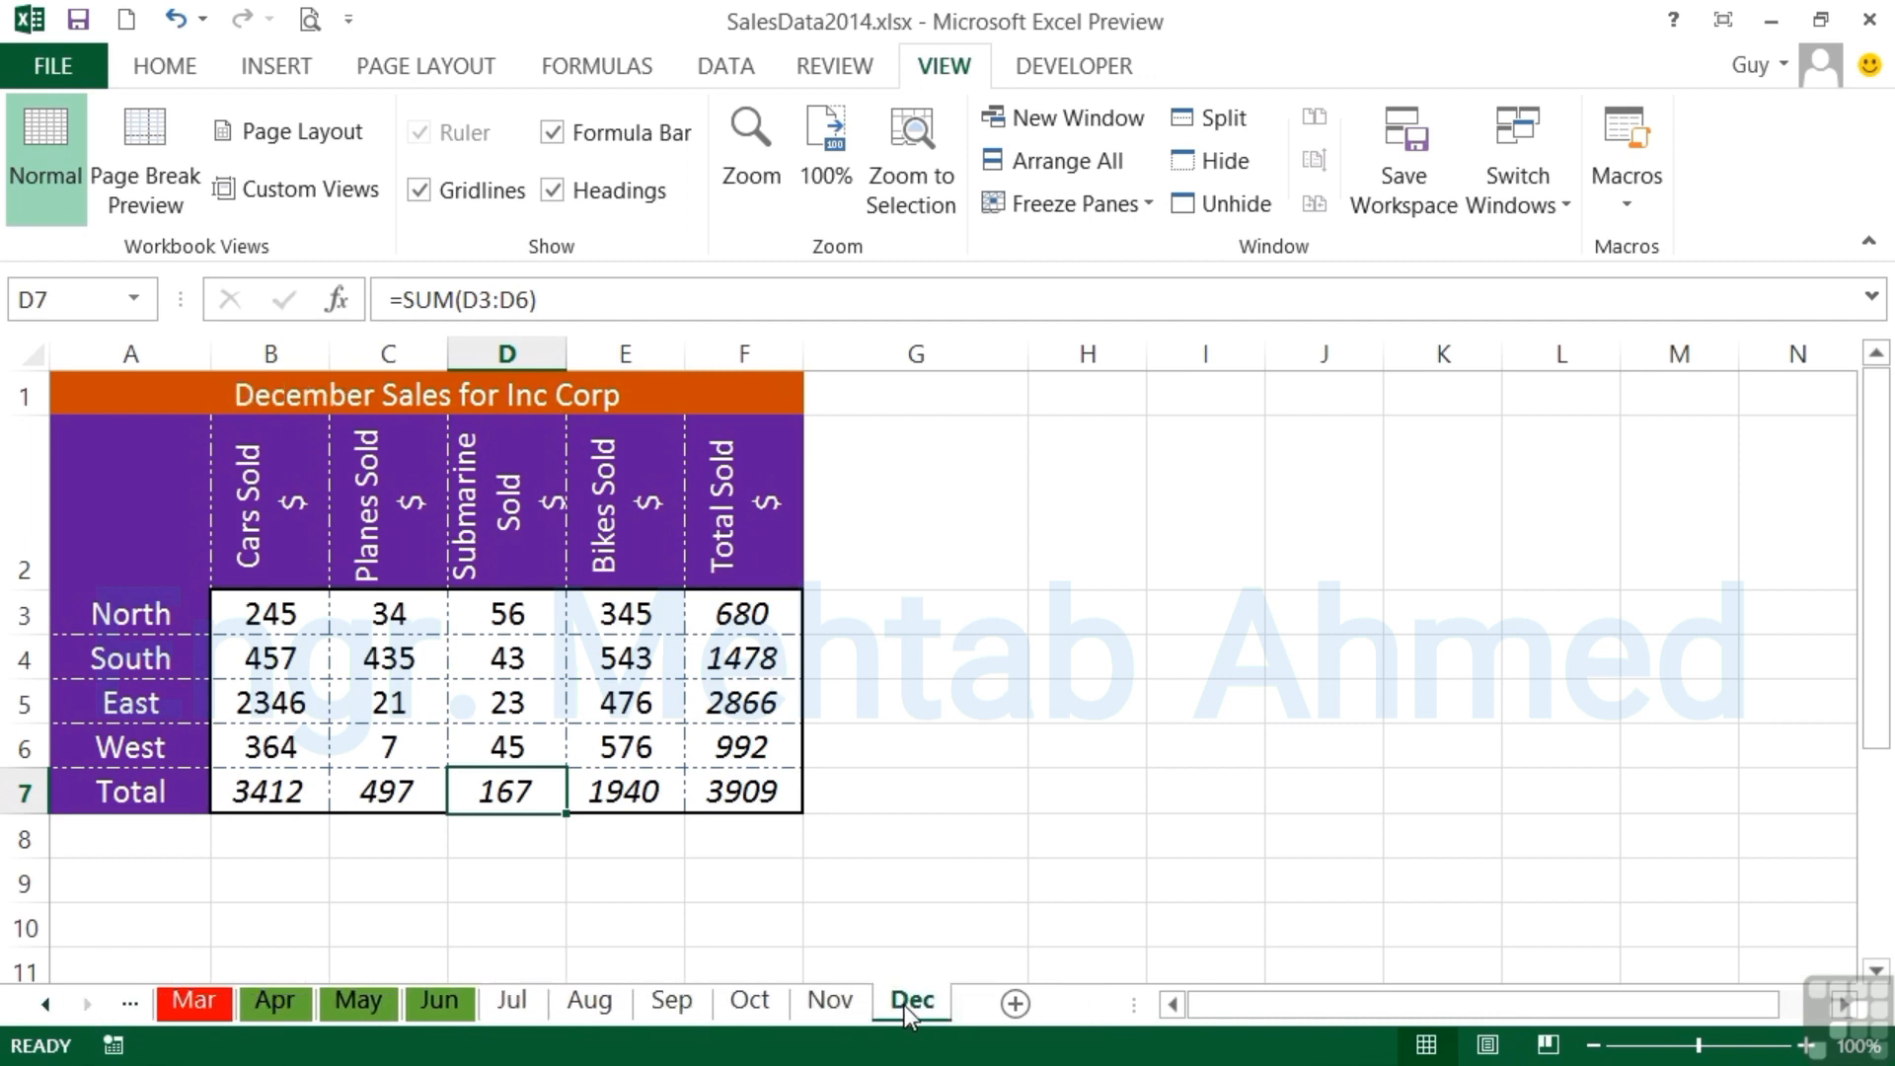
pyautogui.keyDown('shift'); pyautogui.click(673, 1015); pyautogui.keyUp('shift')
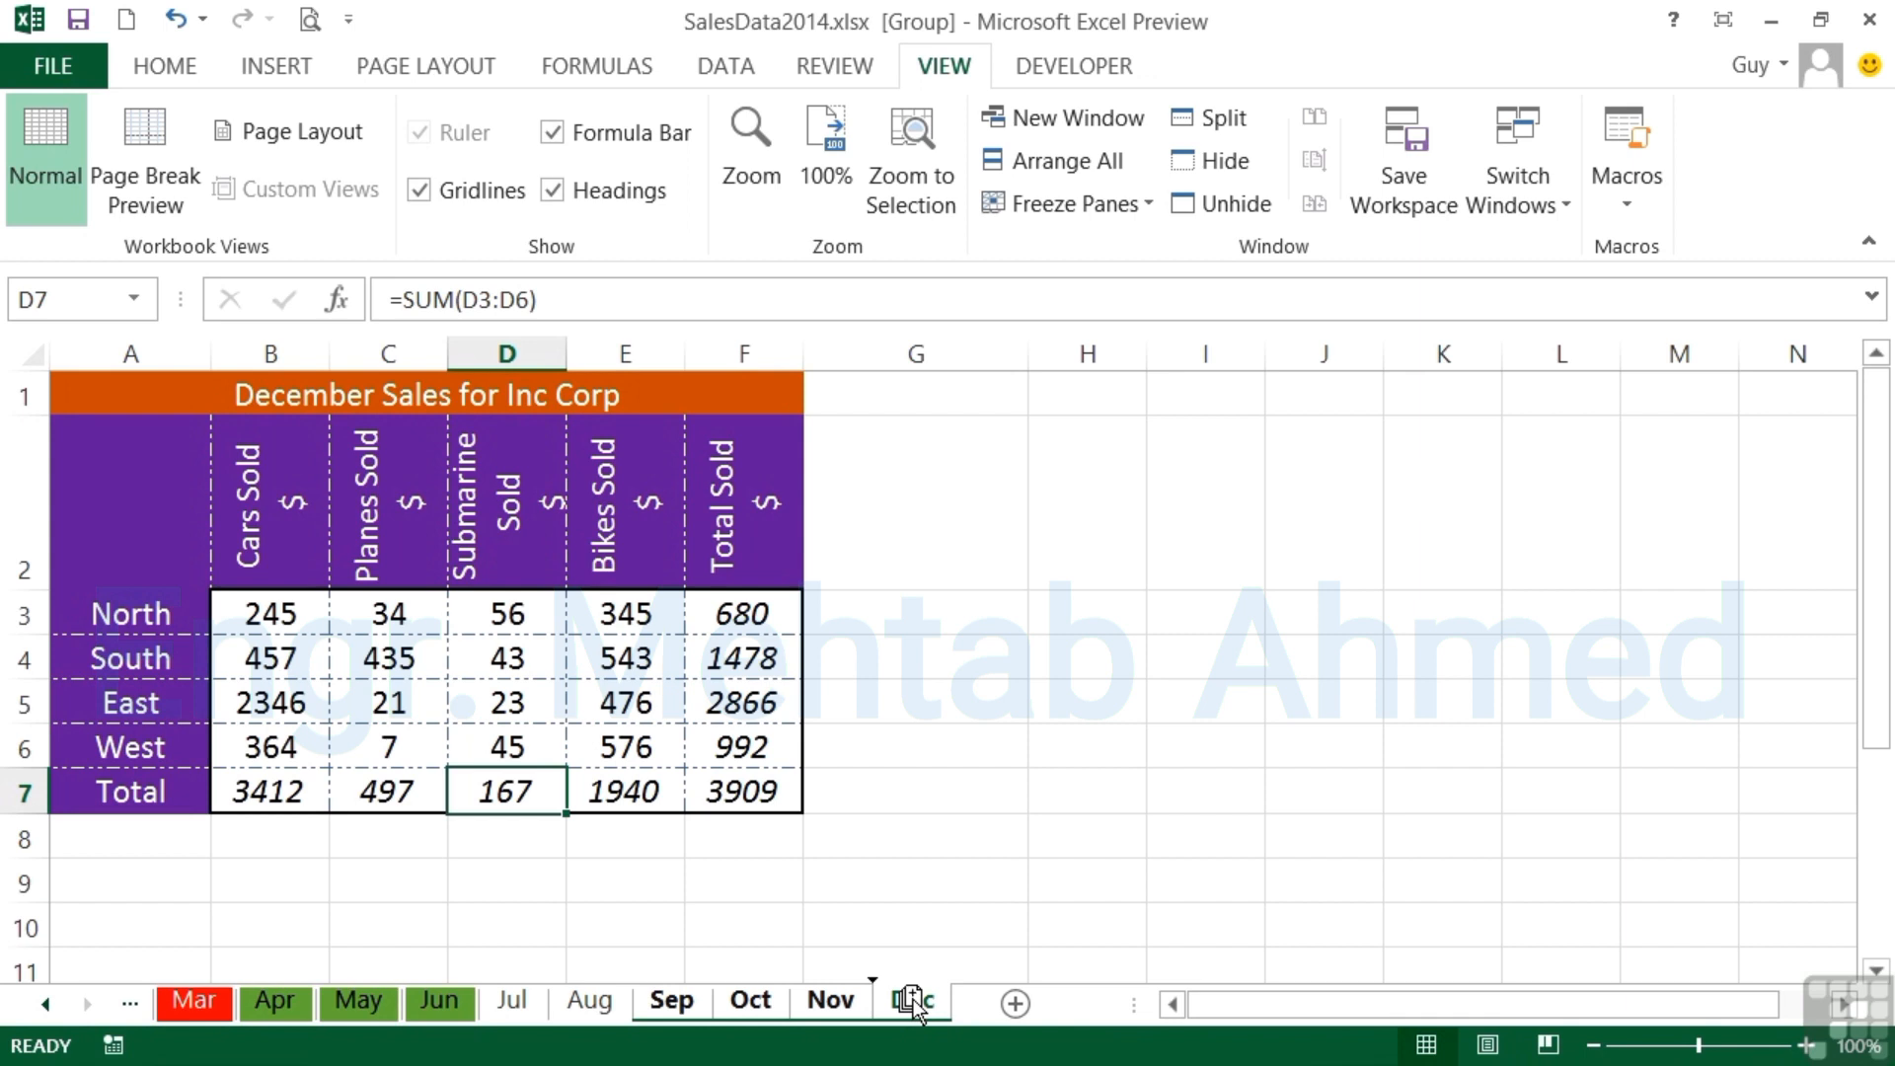
pyautogui.moveTo(914, 1004); pyautogui.dragTo(981, 987)
pyautogui.moveTo(980, 988); pyautogui.dragTo(981, 987)
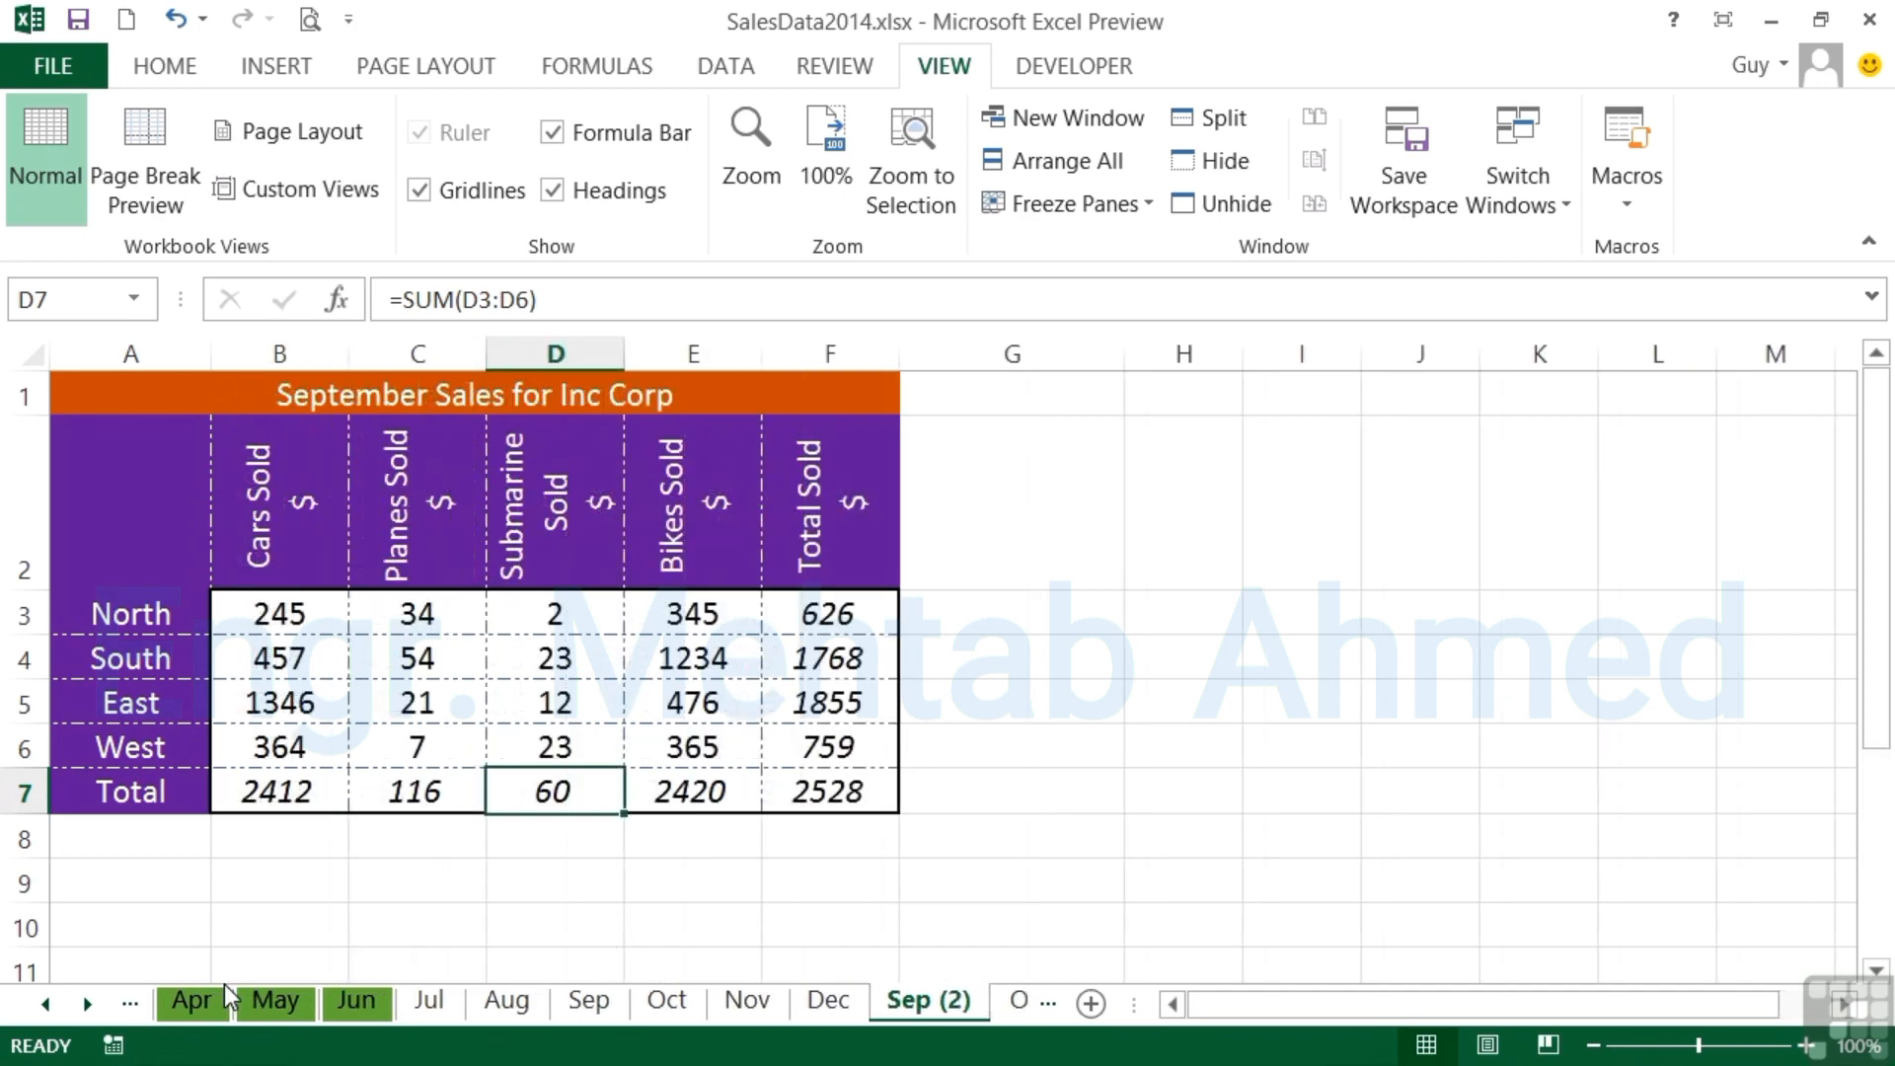
# - Check the copied worksheets at the end of the workbook and display the December copy
pyautogui.click(87, 1004)
pyautogui.click(87, 1004)
pyautogui.click(86, 1004)
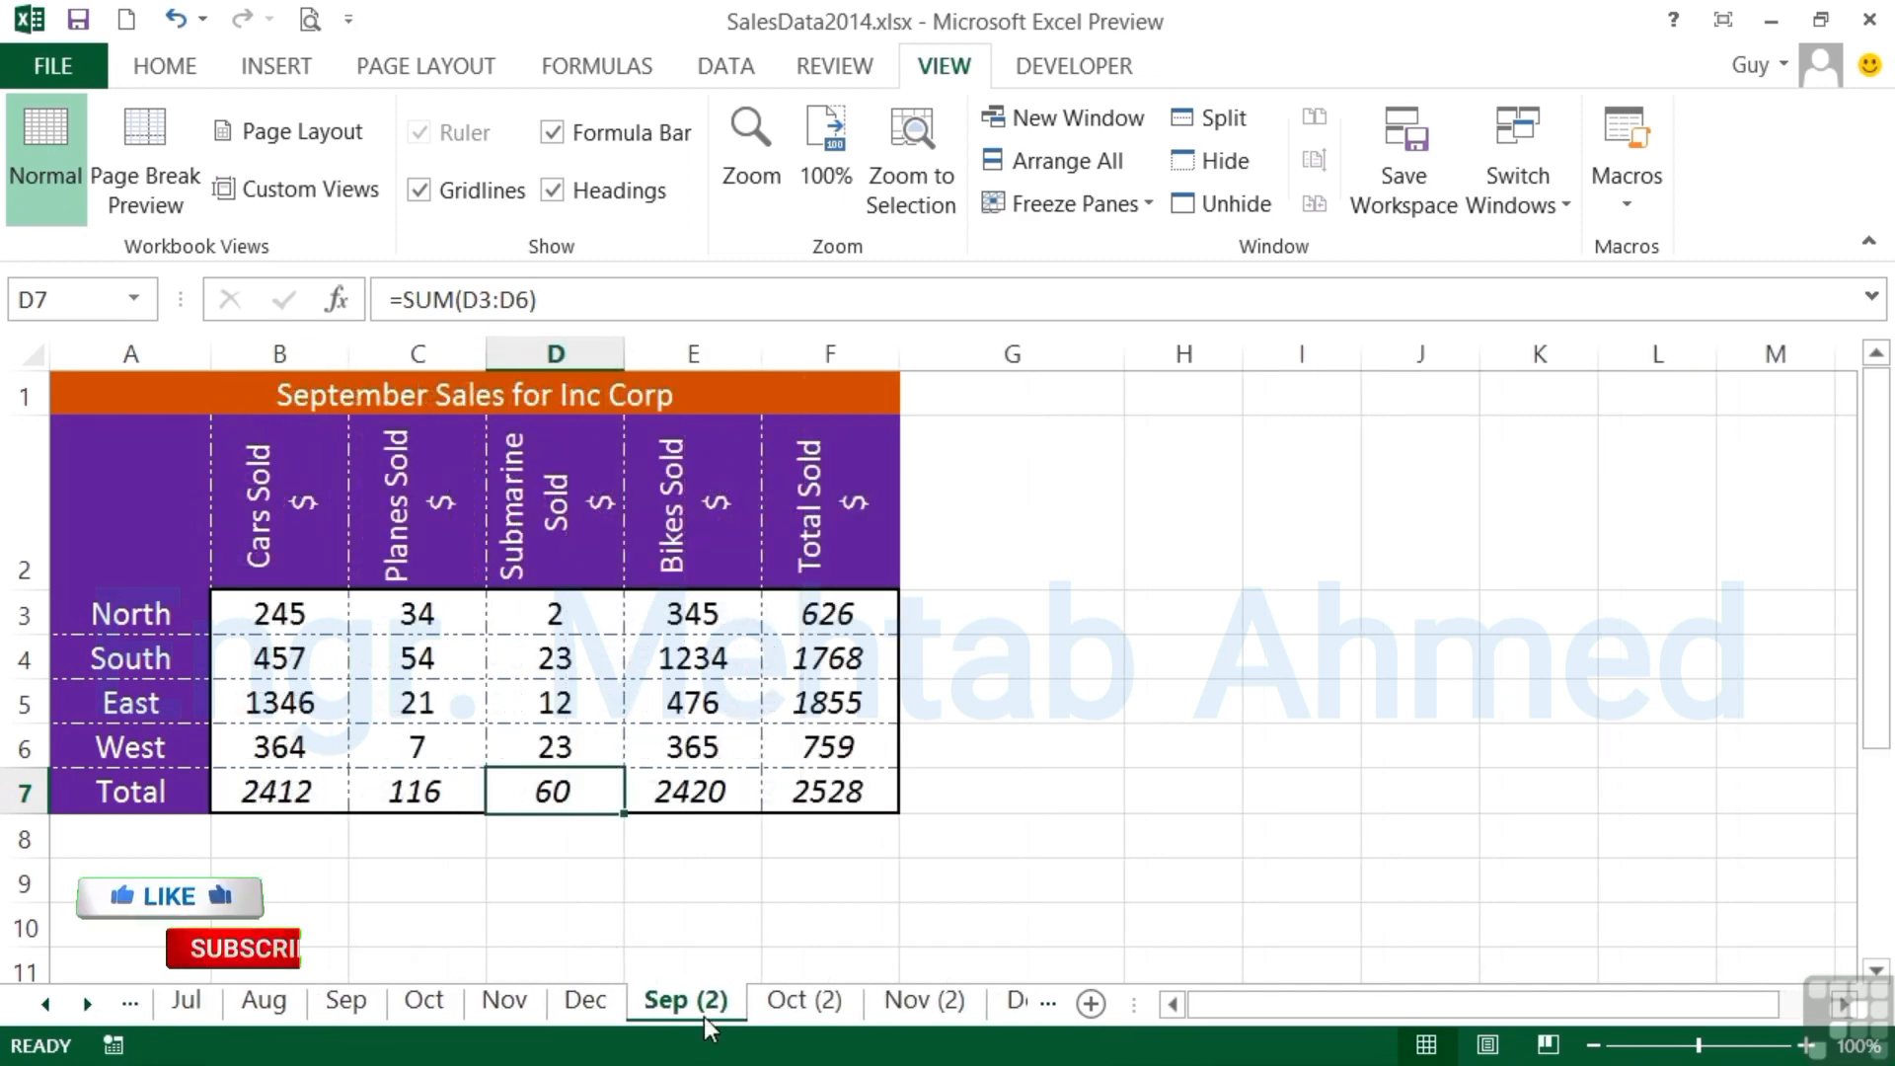
pyautogui.click(1012, 1003)
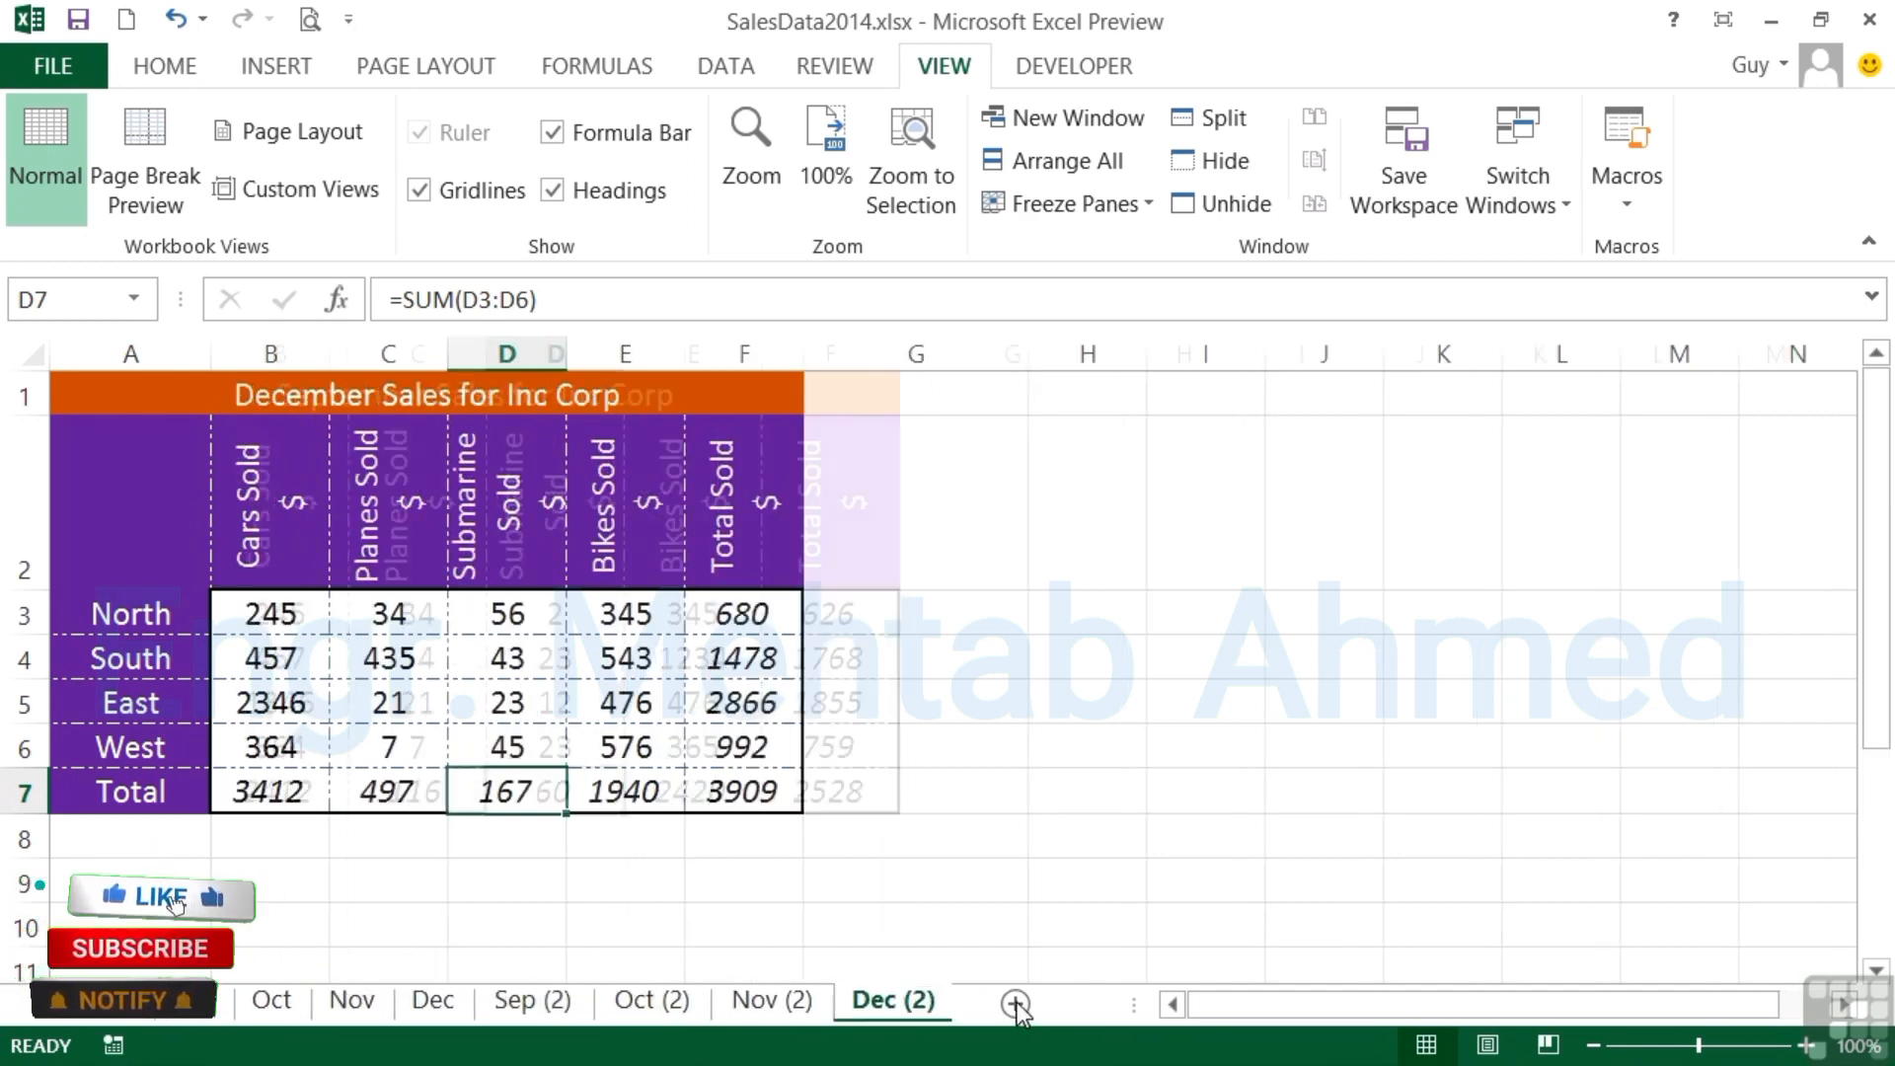